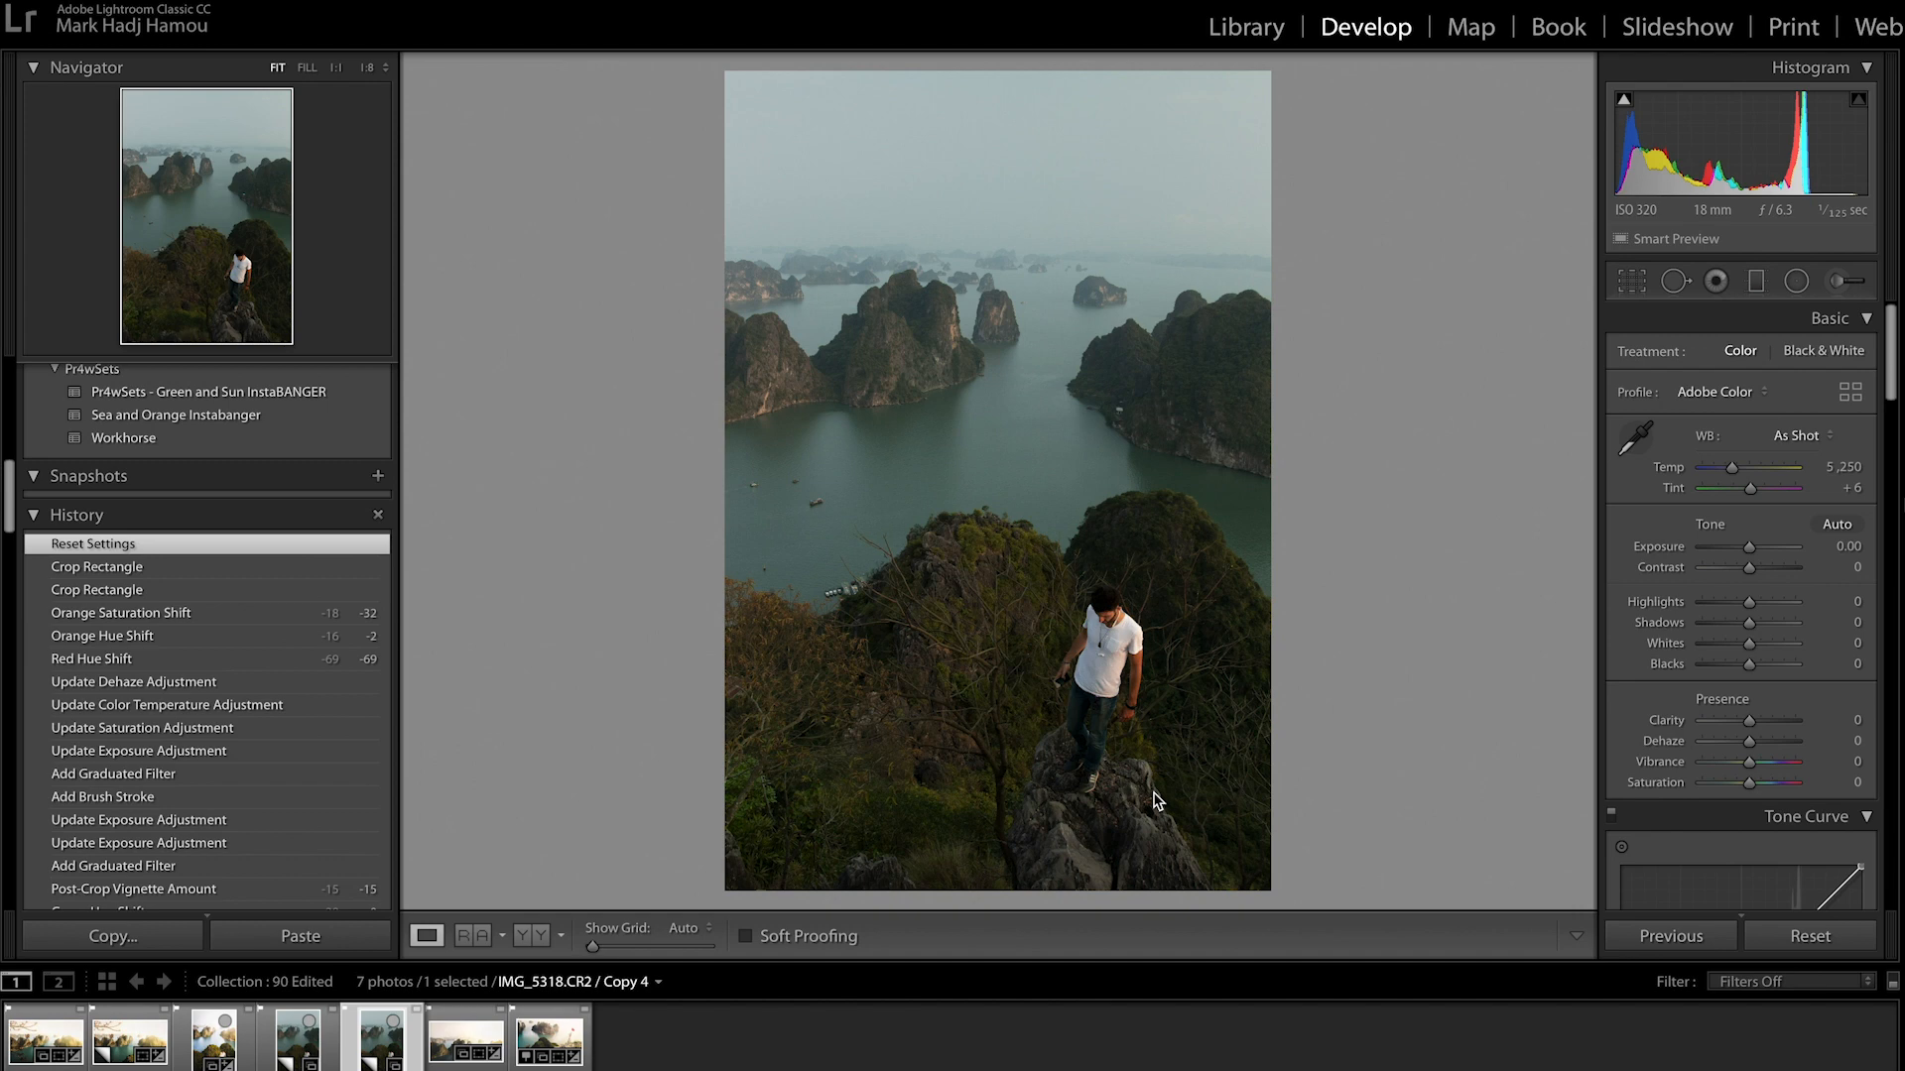
Step: Enable lens profile corrections for the photo and remove its chromatic aberration
scroll(1666, 625, down, 15)
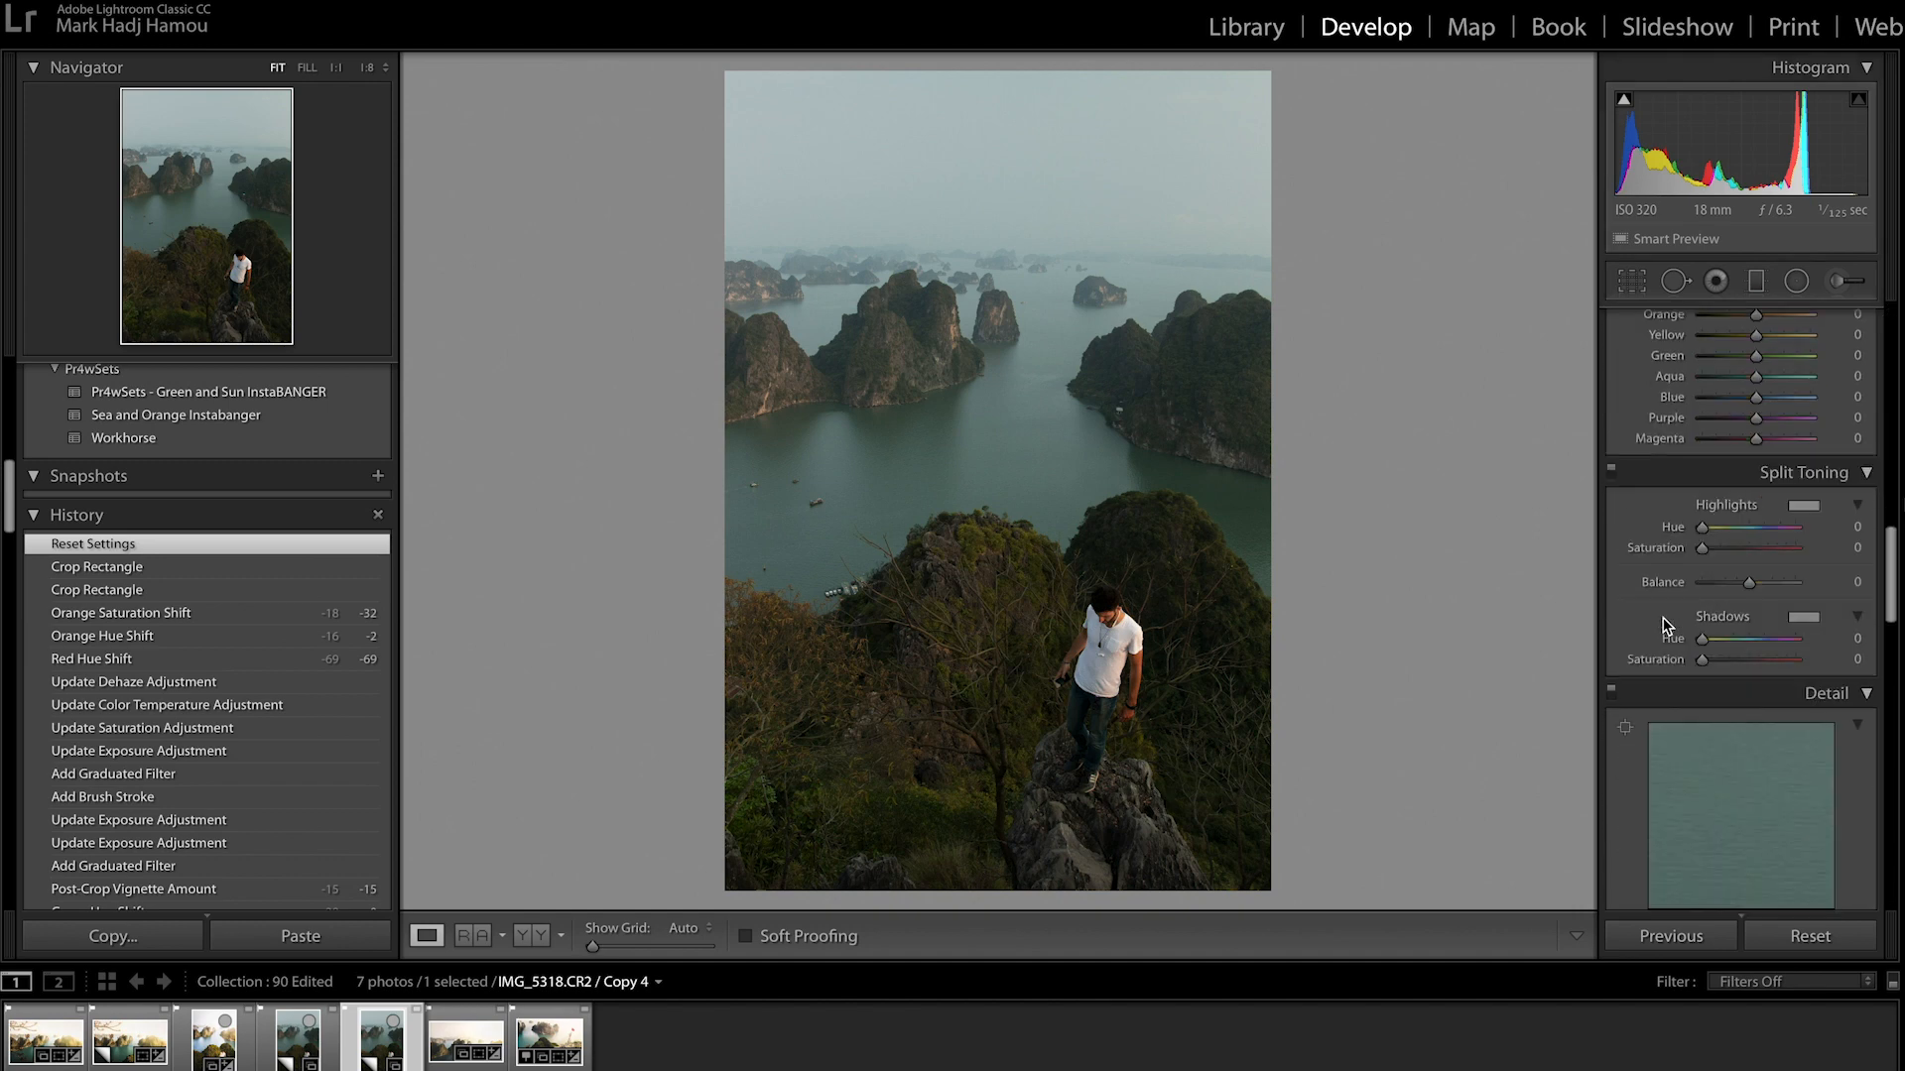
click(1717, 474)
click(1714, 458)
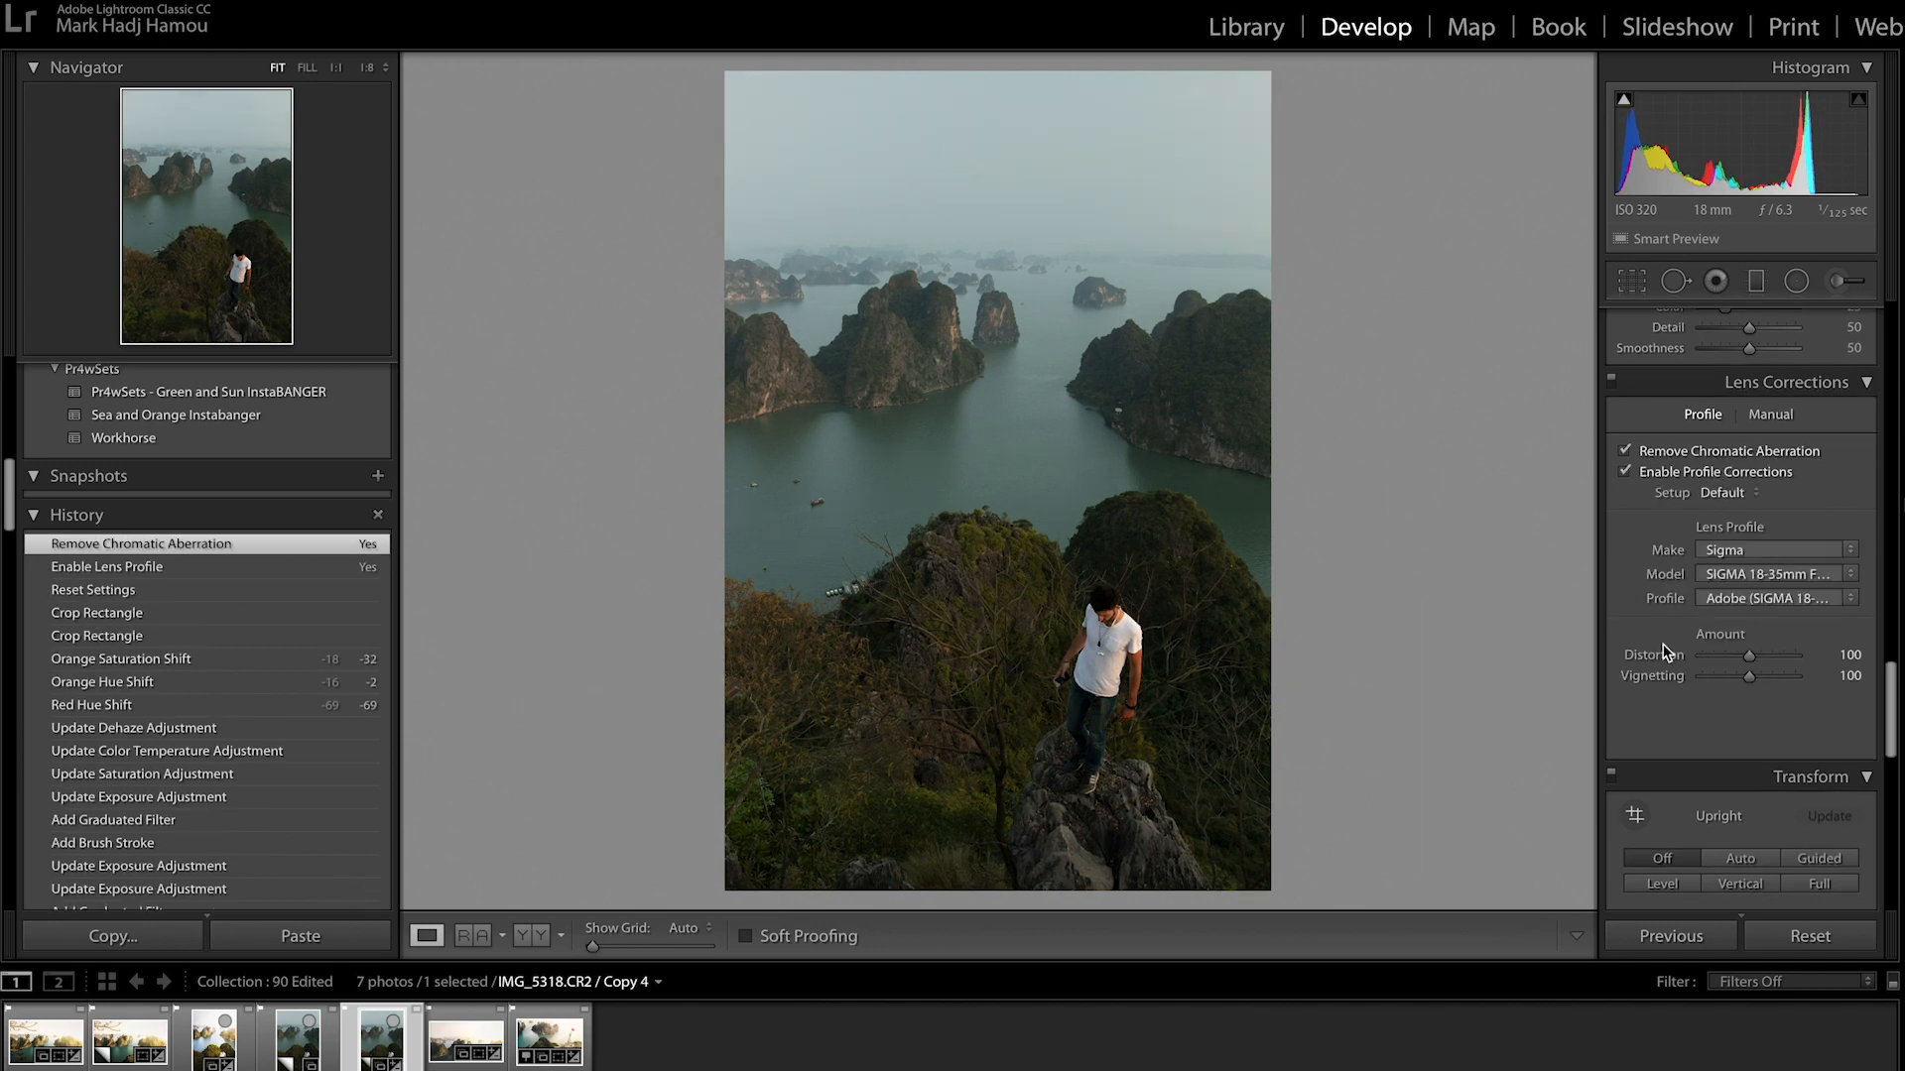
Step: Set the photo's Highlights to −100, Shadows to +66, Whites to +66 and Blacks to −35
scroll(1706, 634, up, 15)
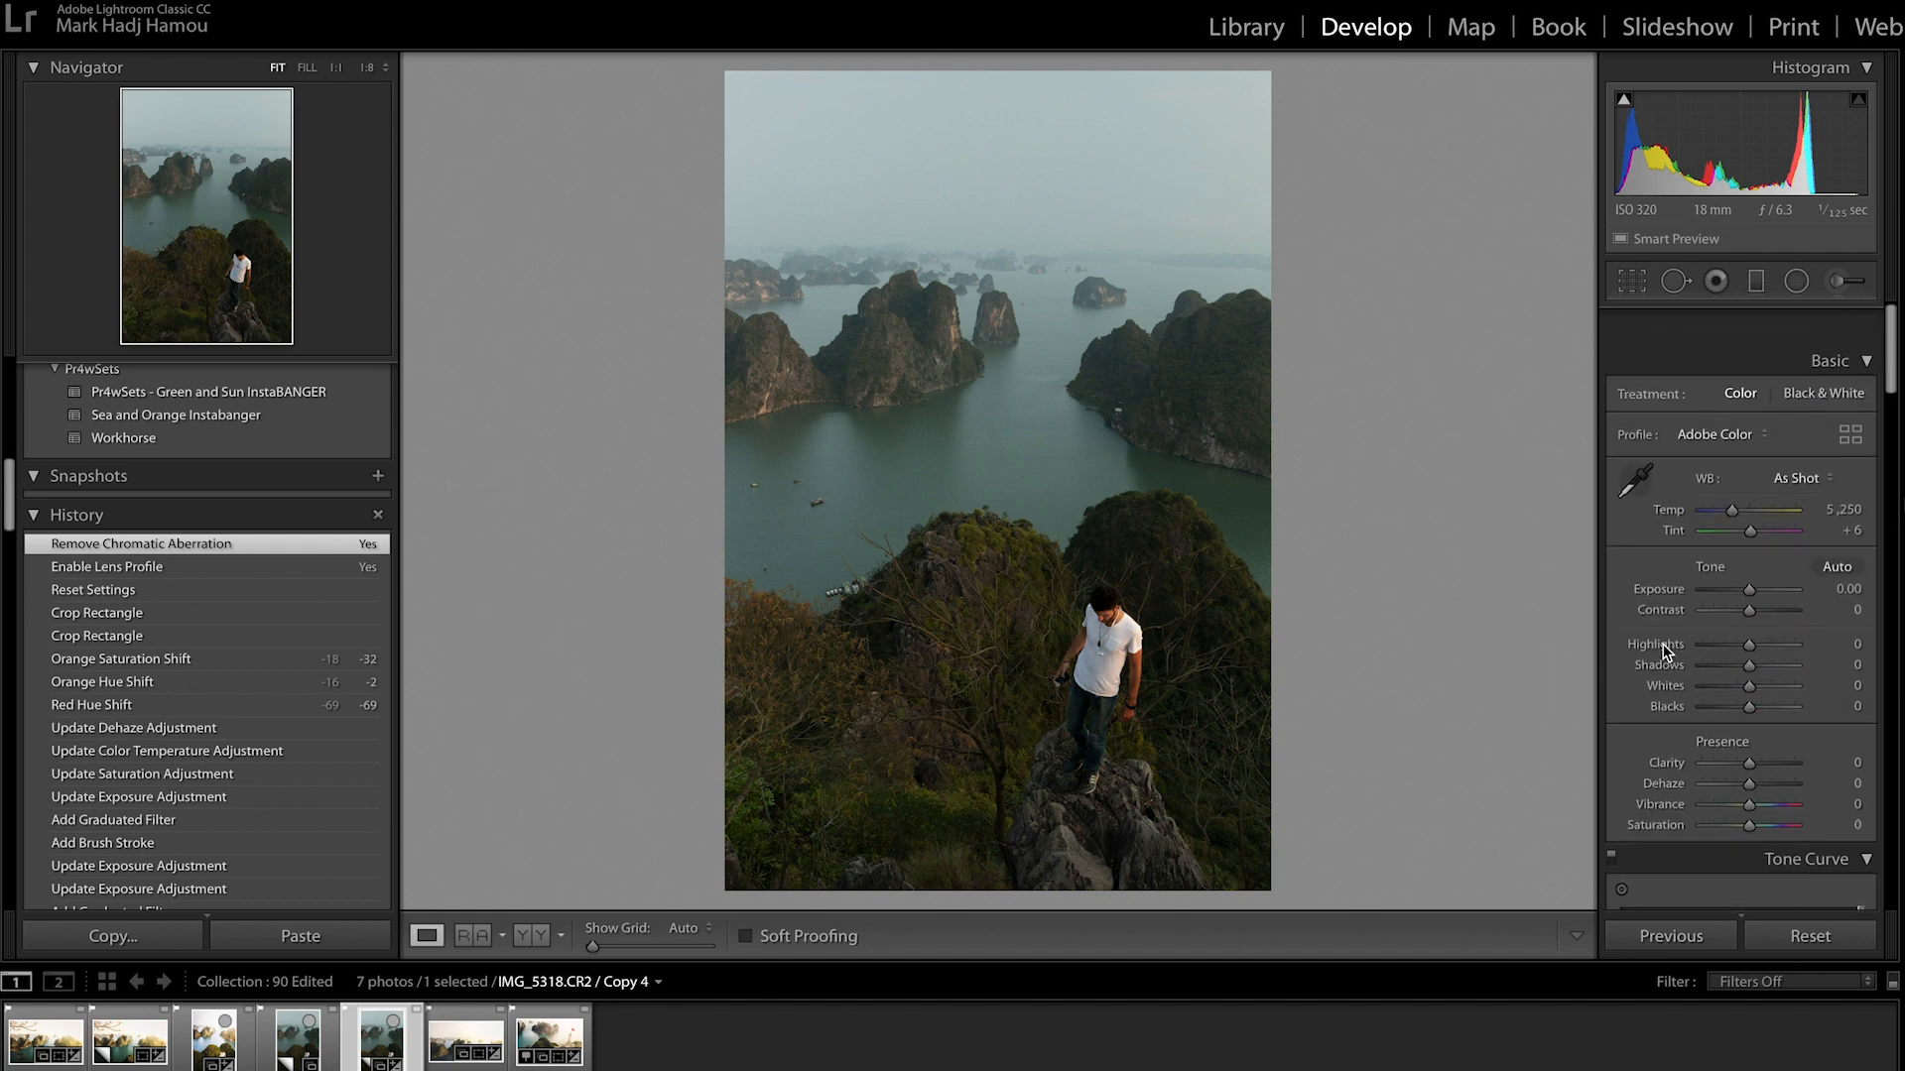
drag(1751, 610, 1851, 627)
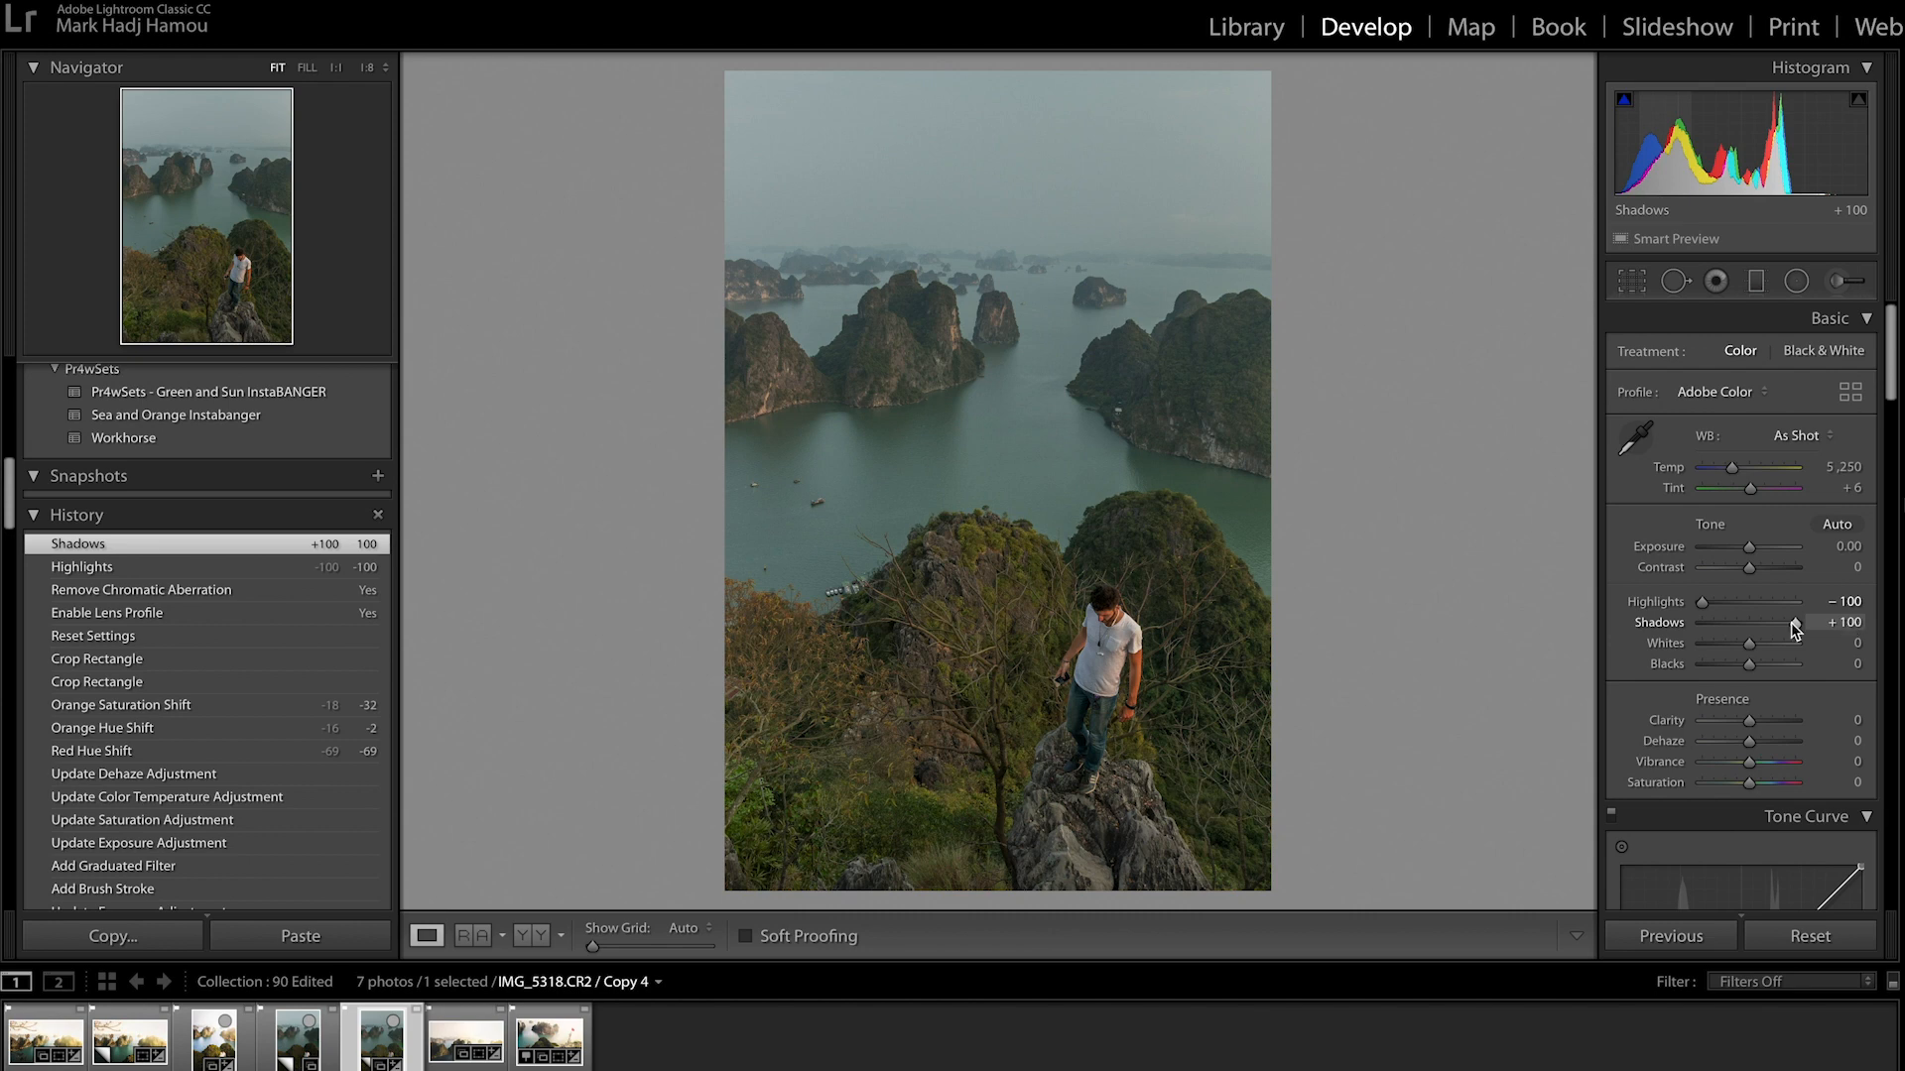
drag(1794, 623, 1776, 626)
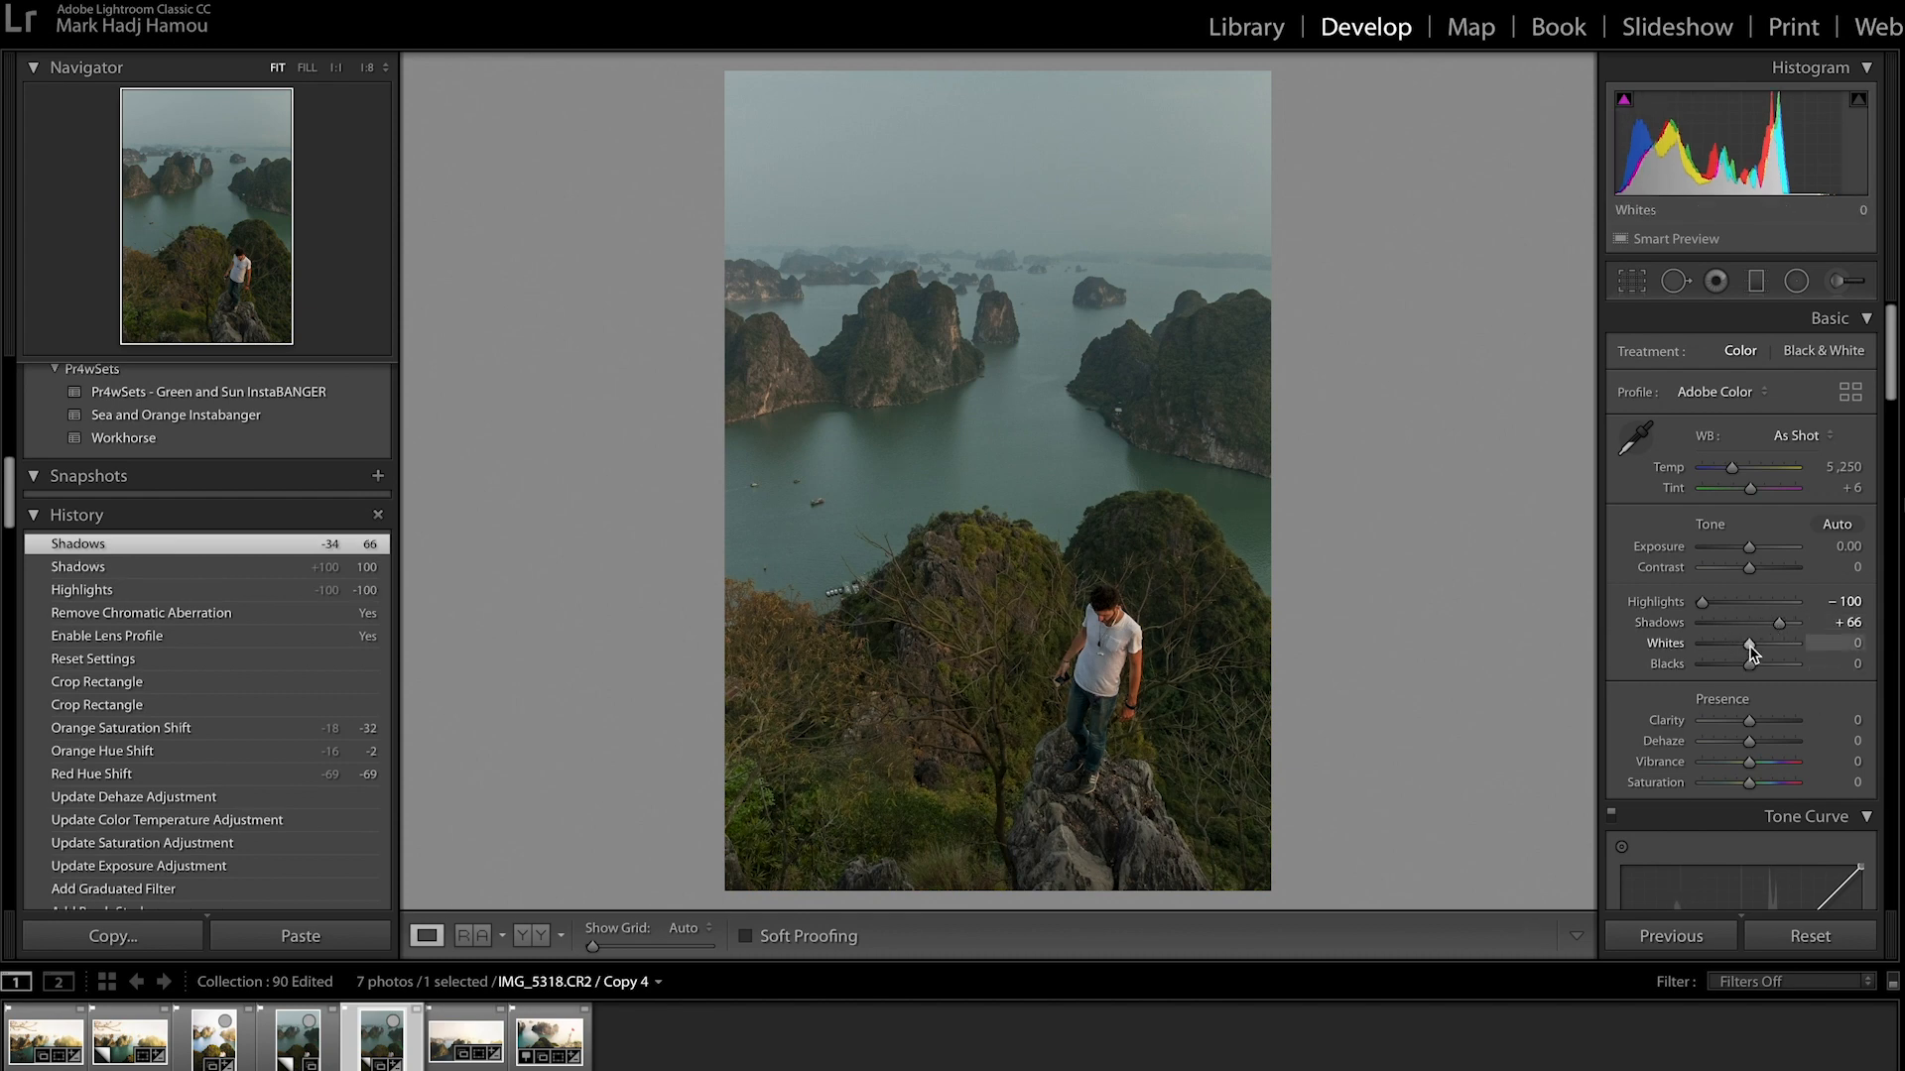
mouse_move(1752, 650)
mouse_down()
mouse_move(1781, 650)
mouse_move(1728, 671)
mouse_up()
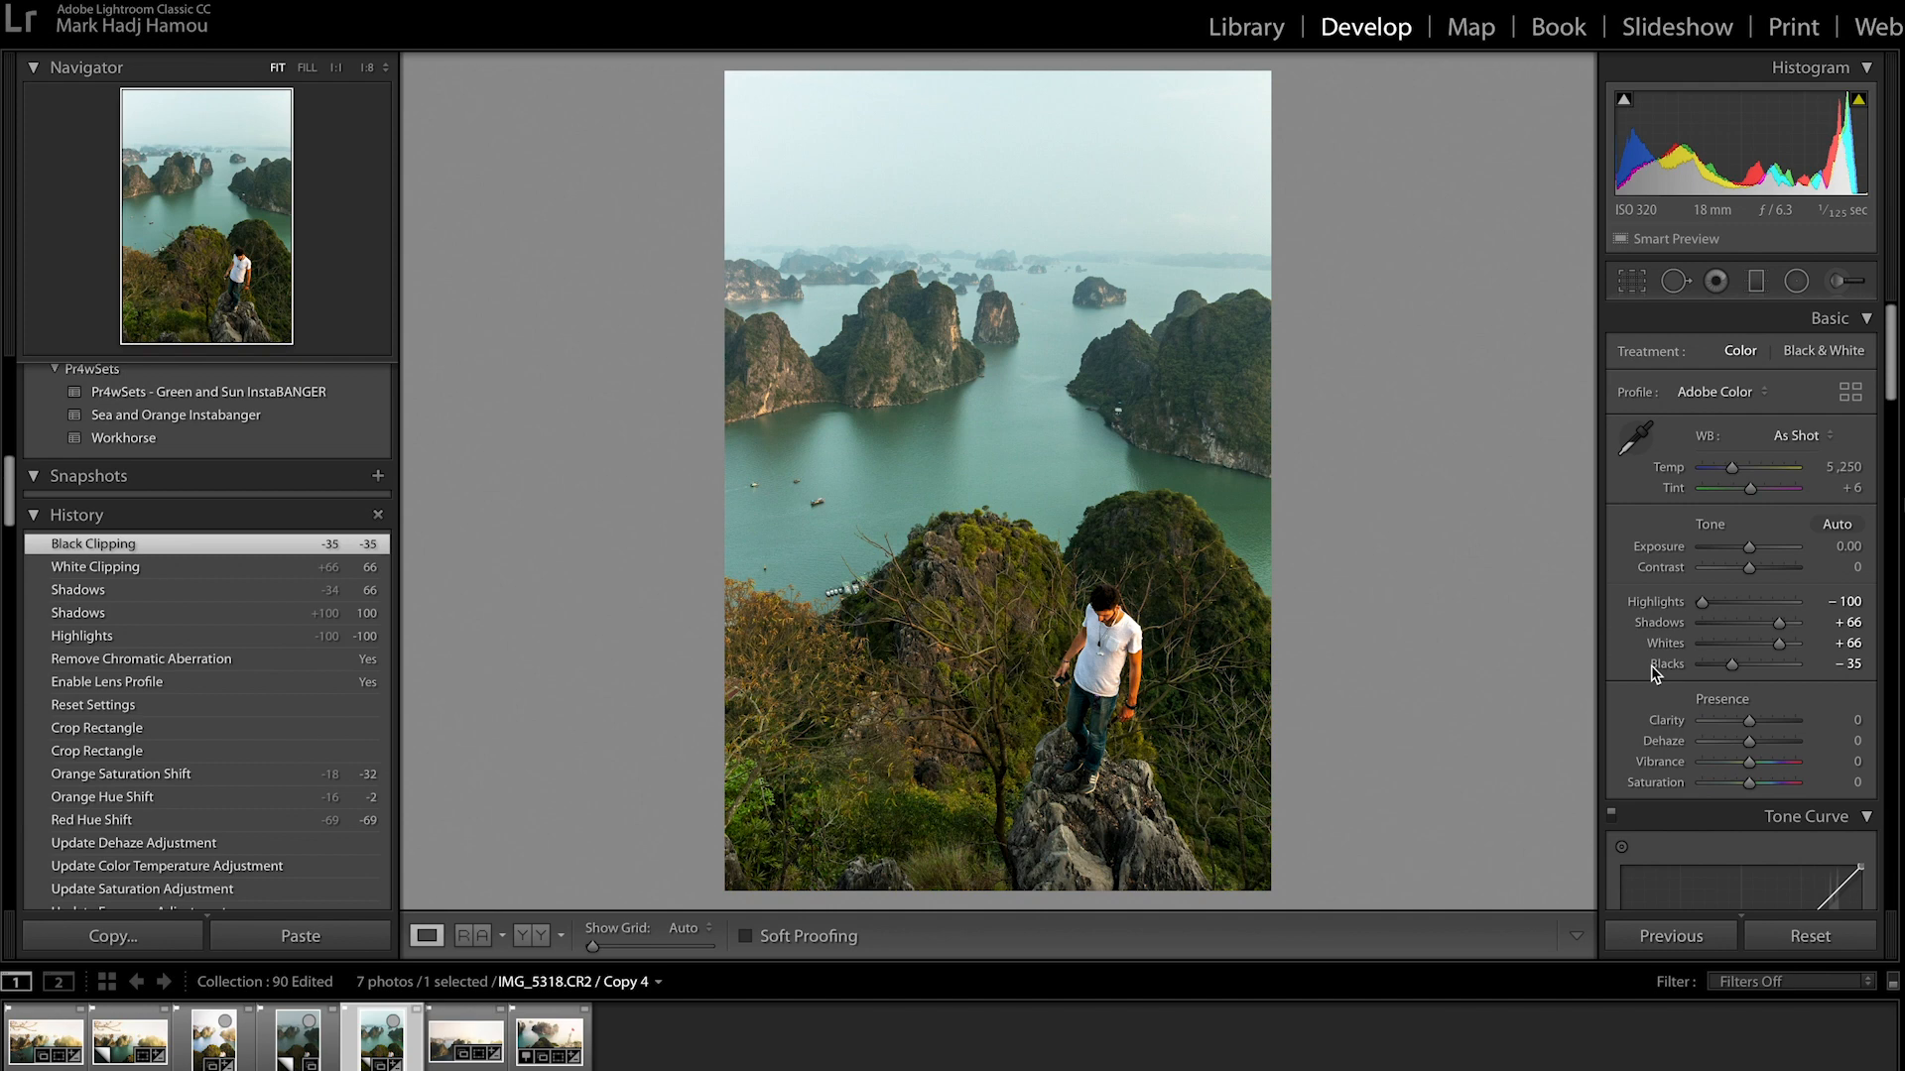
Step: Base the white balance on Auto with the temperature set to 6,090, and raise Clarity to +48
click(1799, 437)
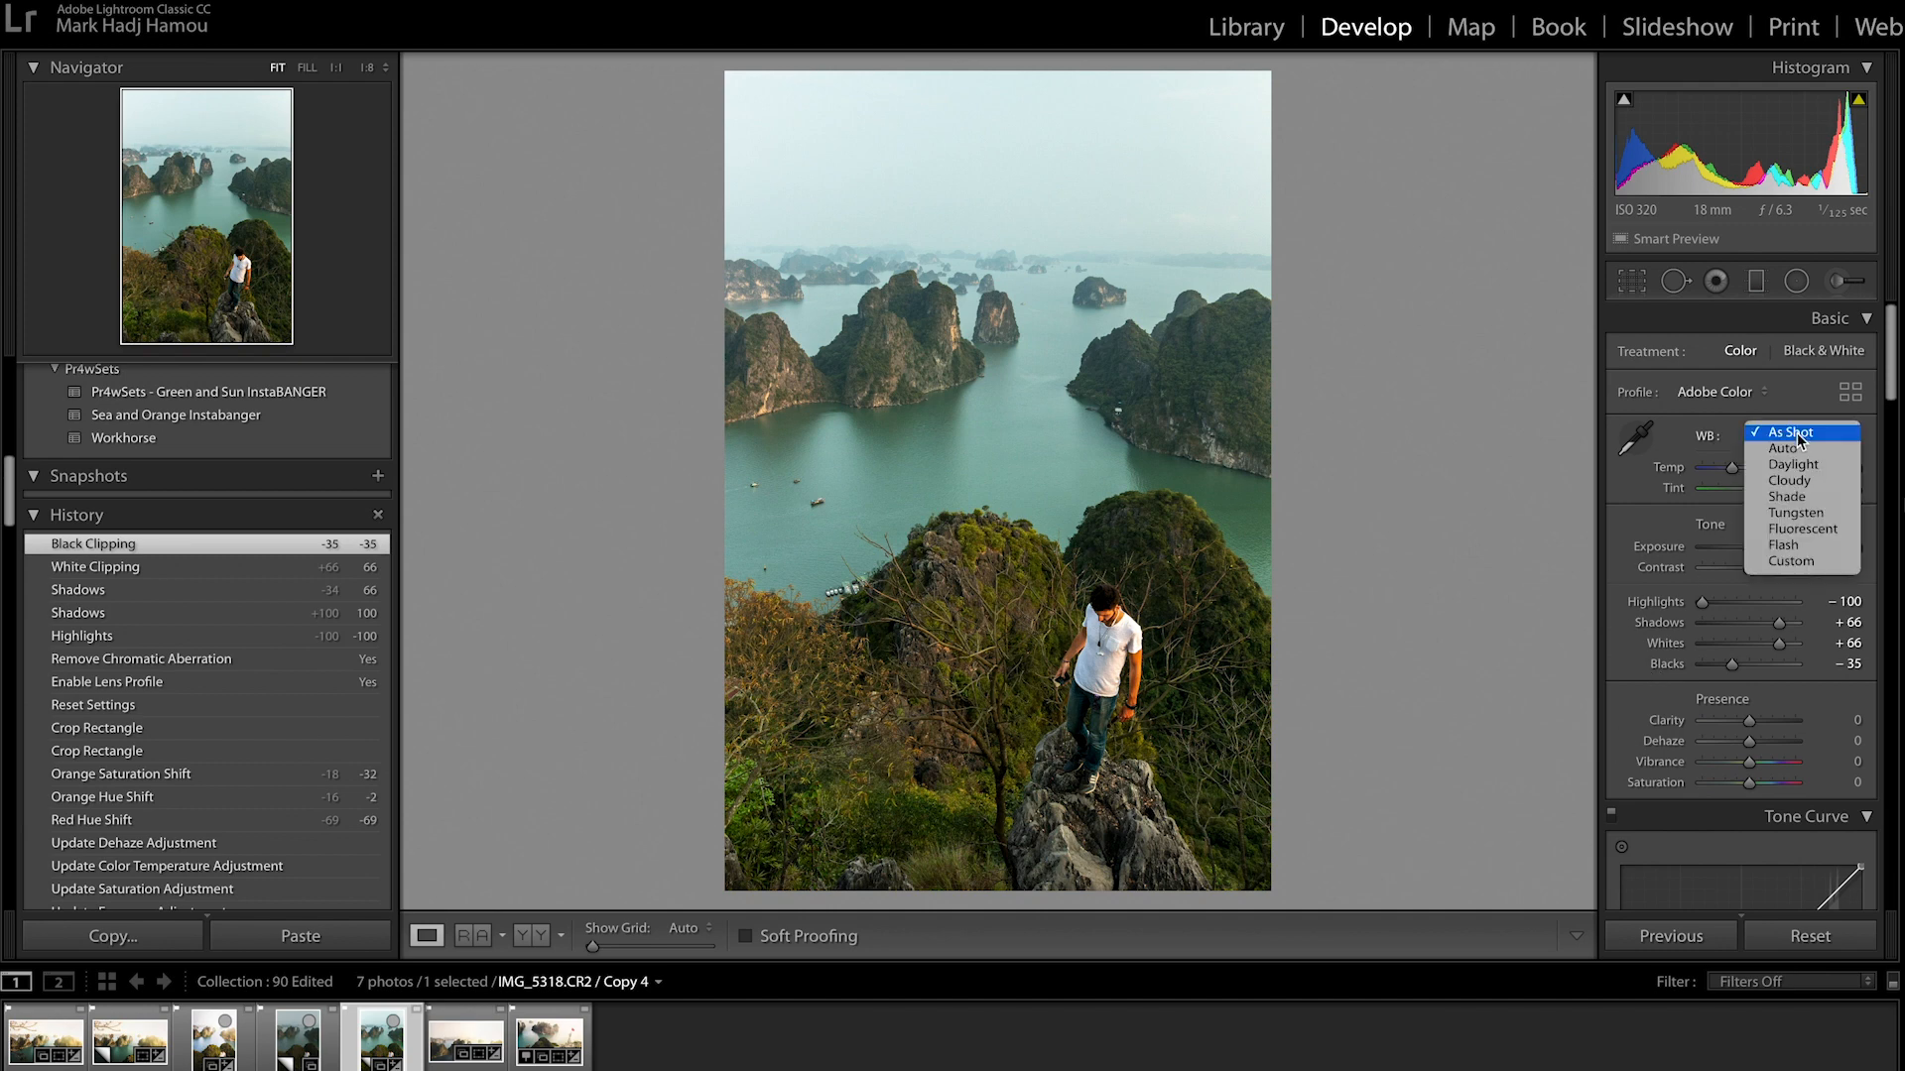
click(1790, 450)
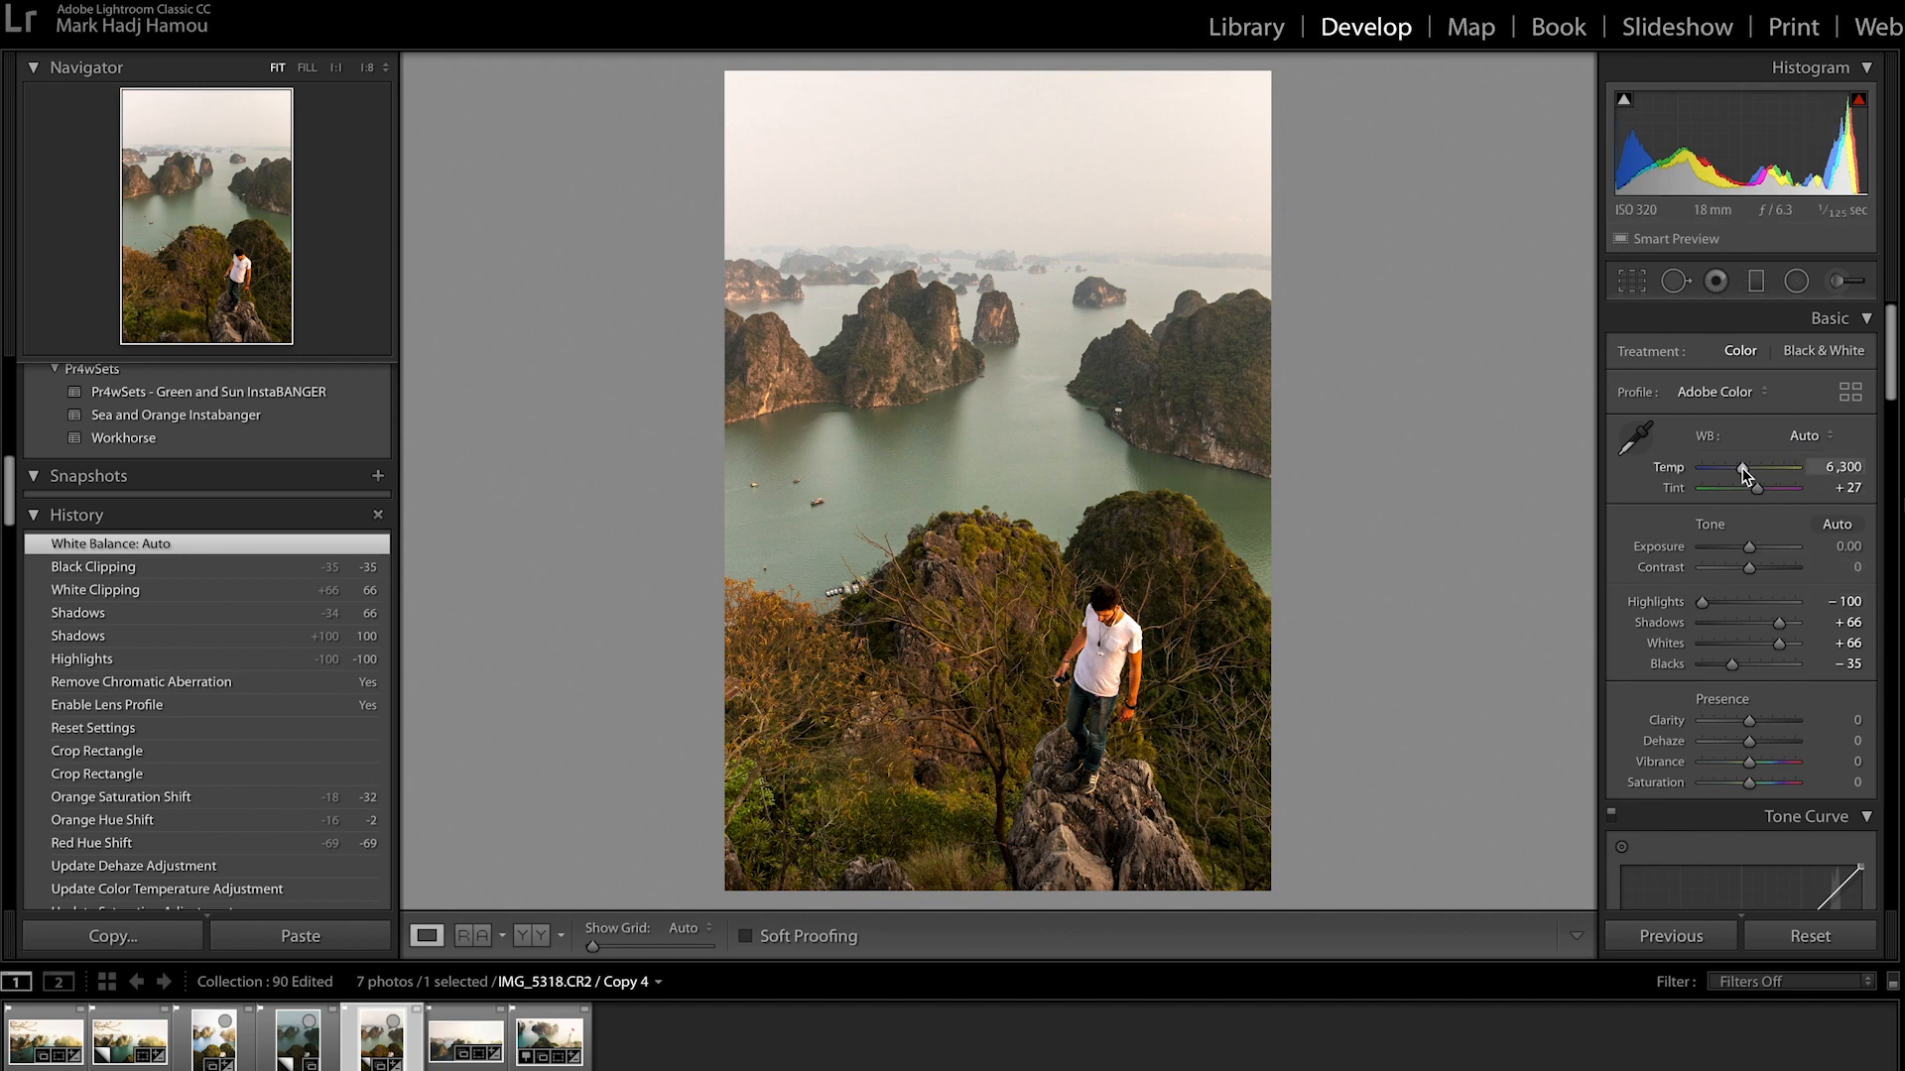
drag(1742, 467, 1741, 467)
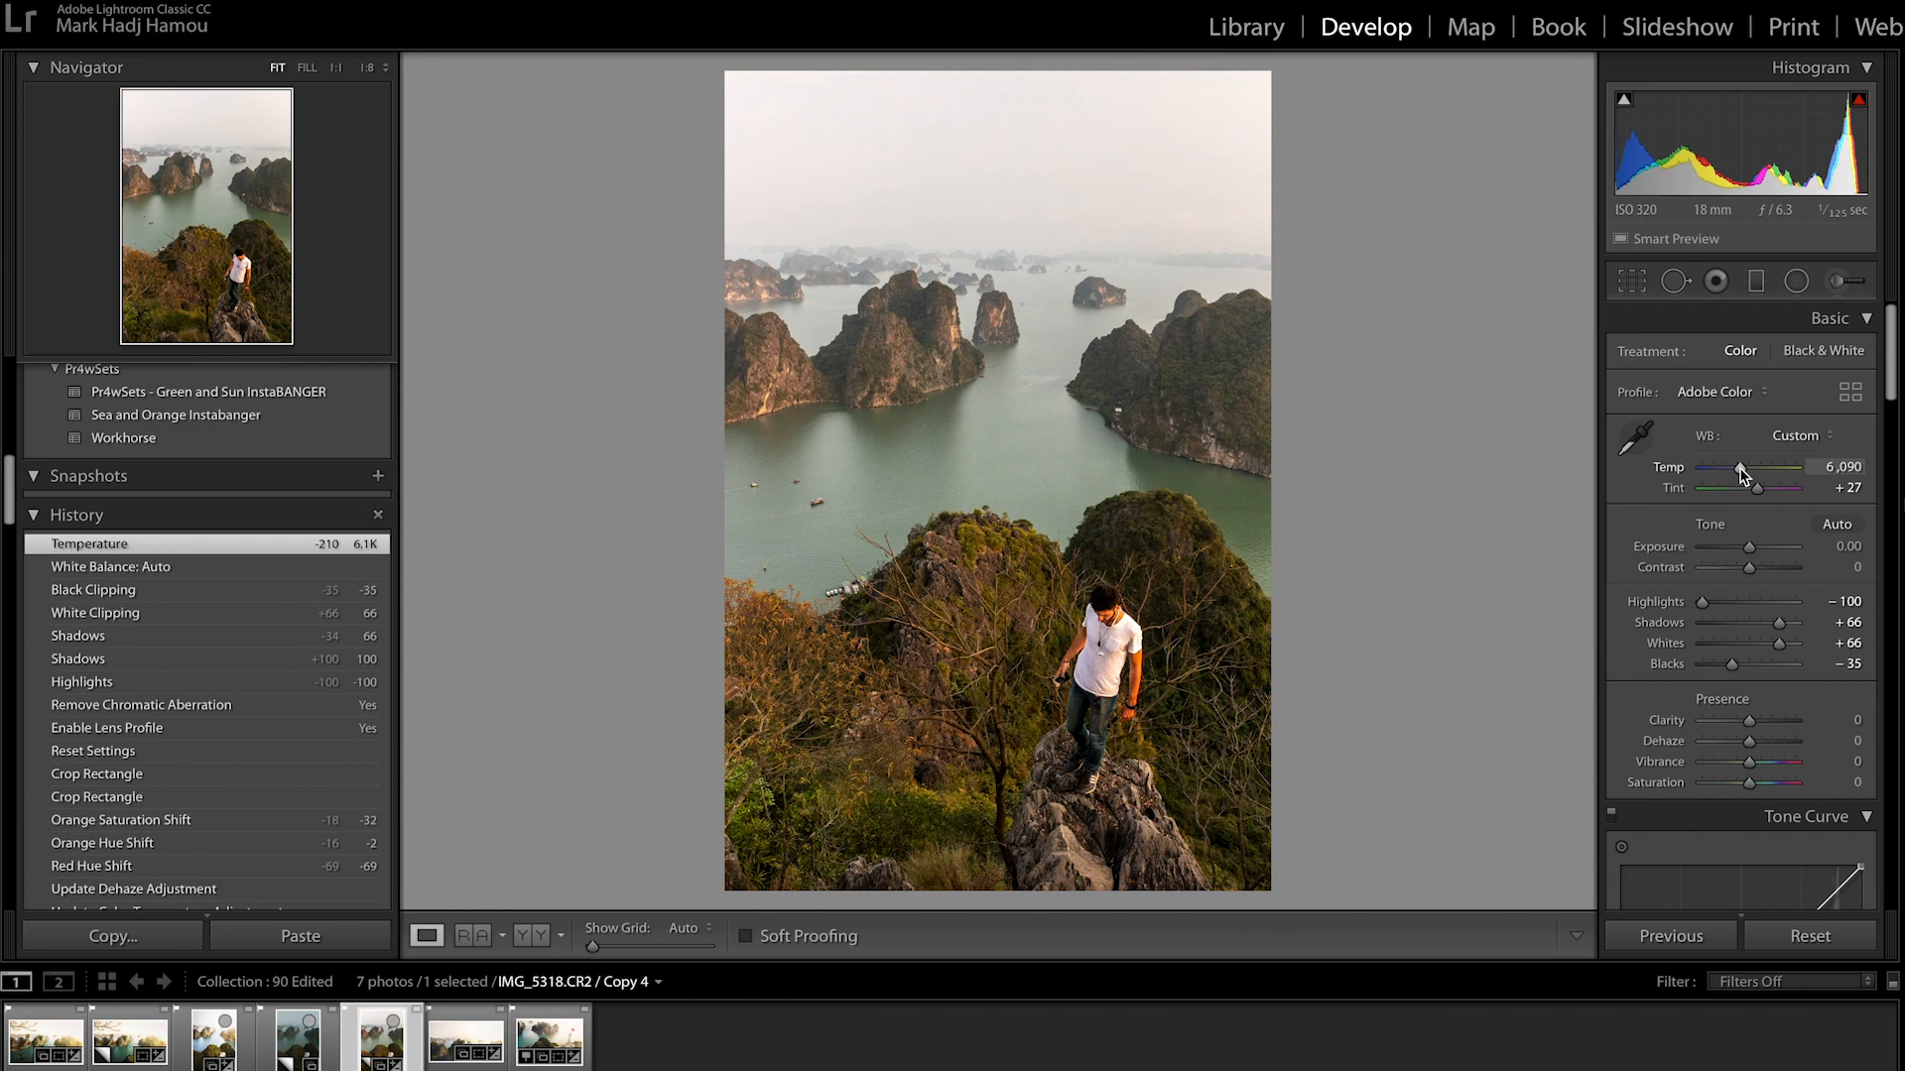
drag(1749, 720, 1764, 721)
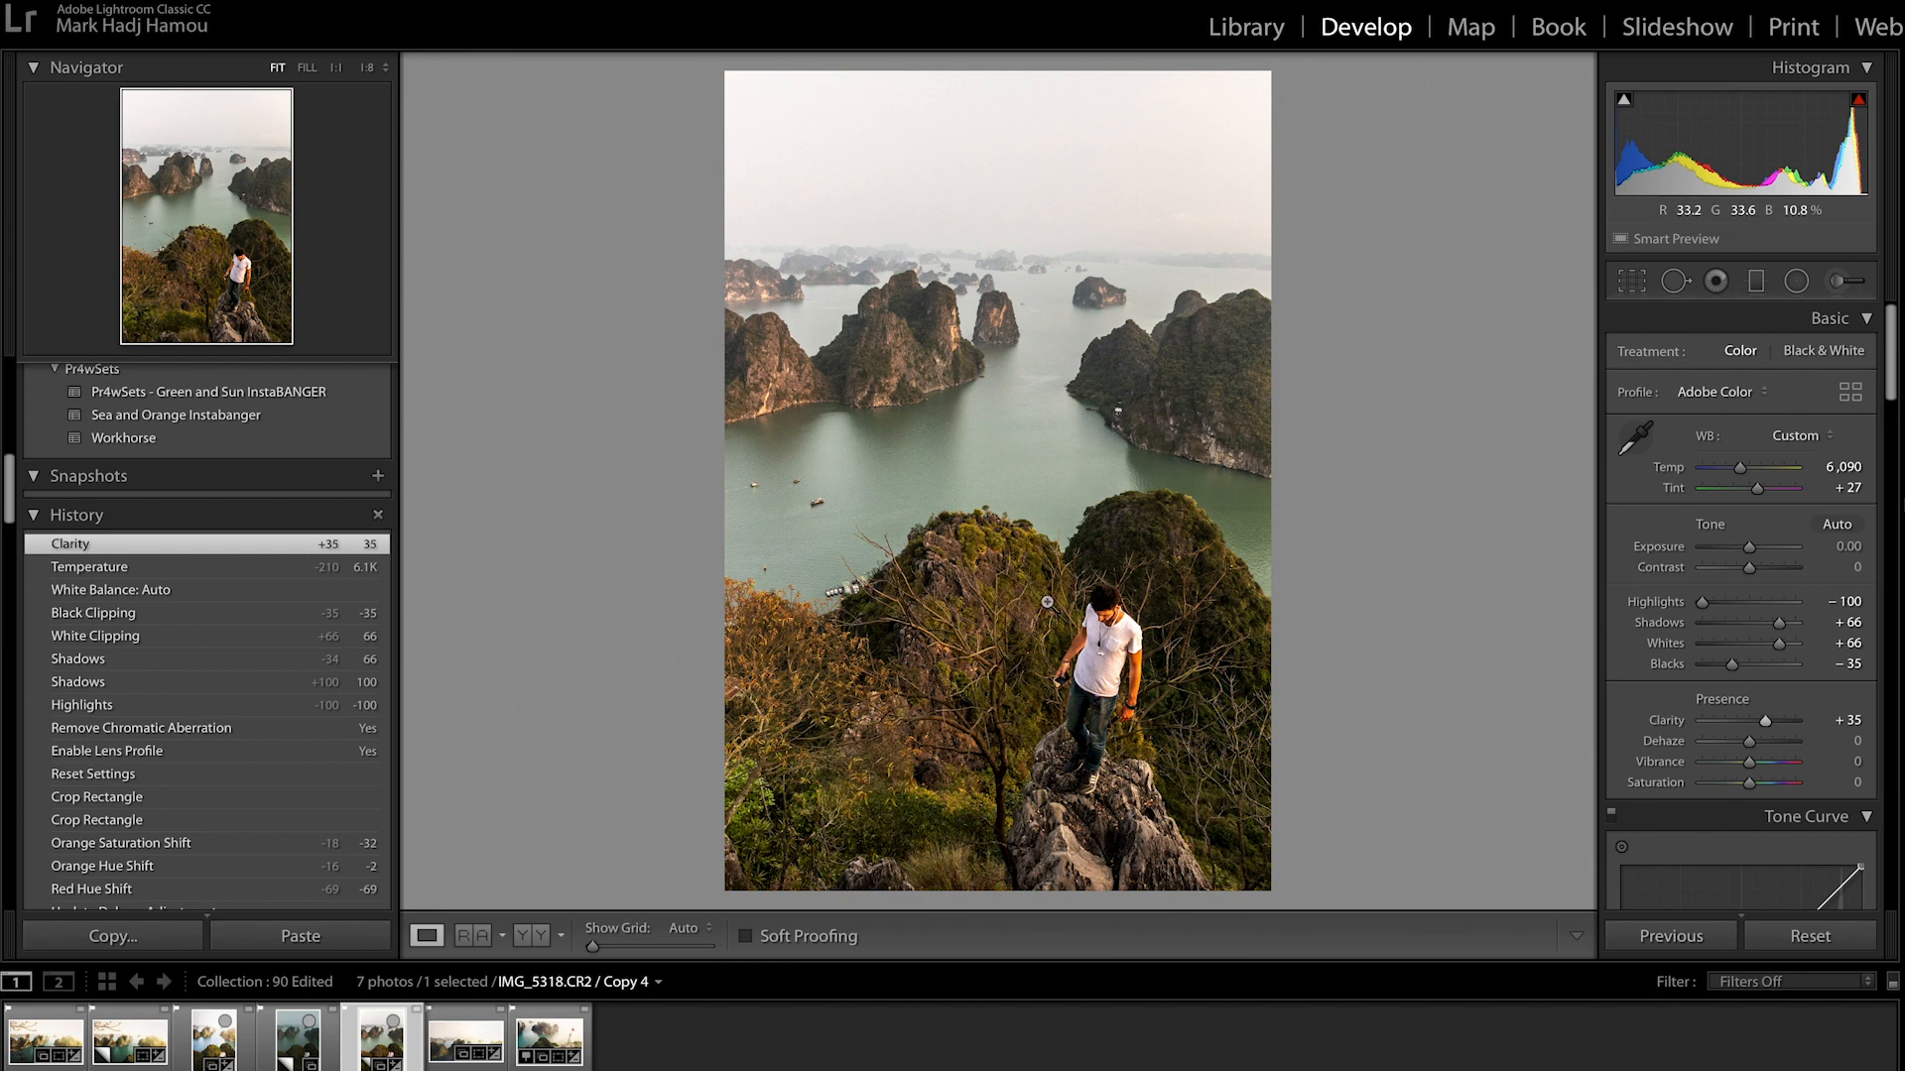
drag(1765, 721, 1774, 725)
Step: Add three evenly spaced control points along the RGB tone curve at its shadows, midtones and highlights
scroll(1706, 699, down, 1)
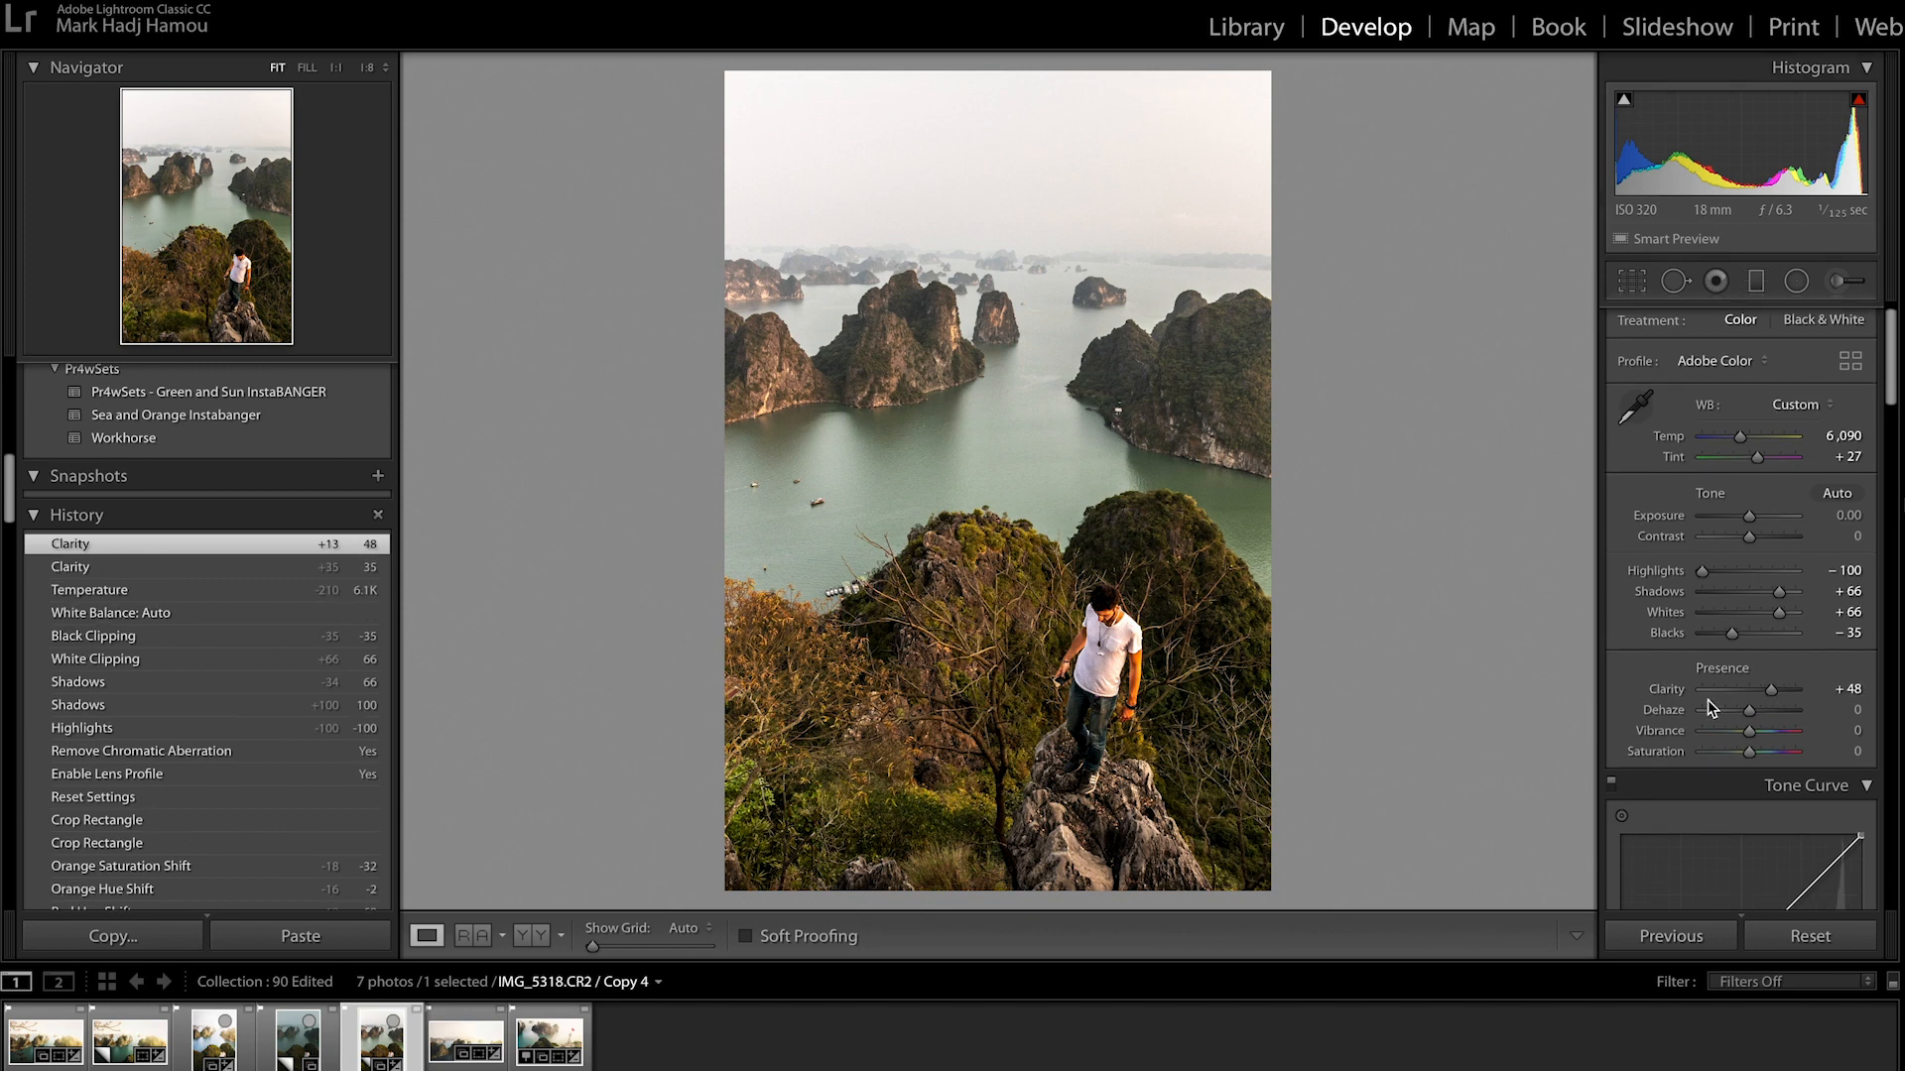
scroll(1647, 722, down, 8)
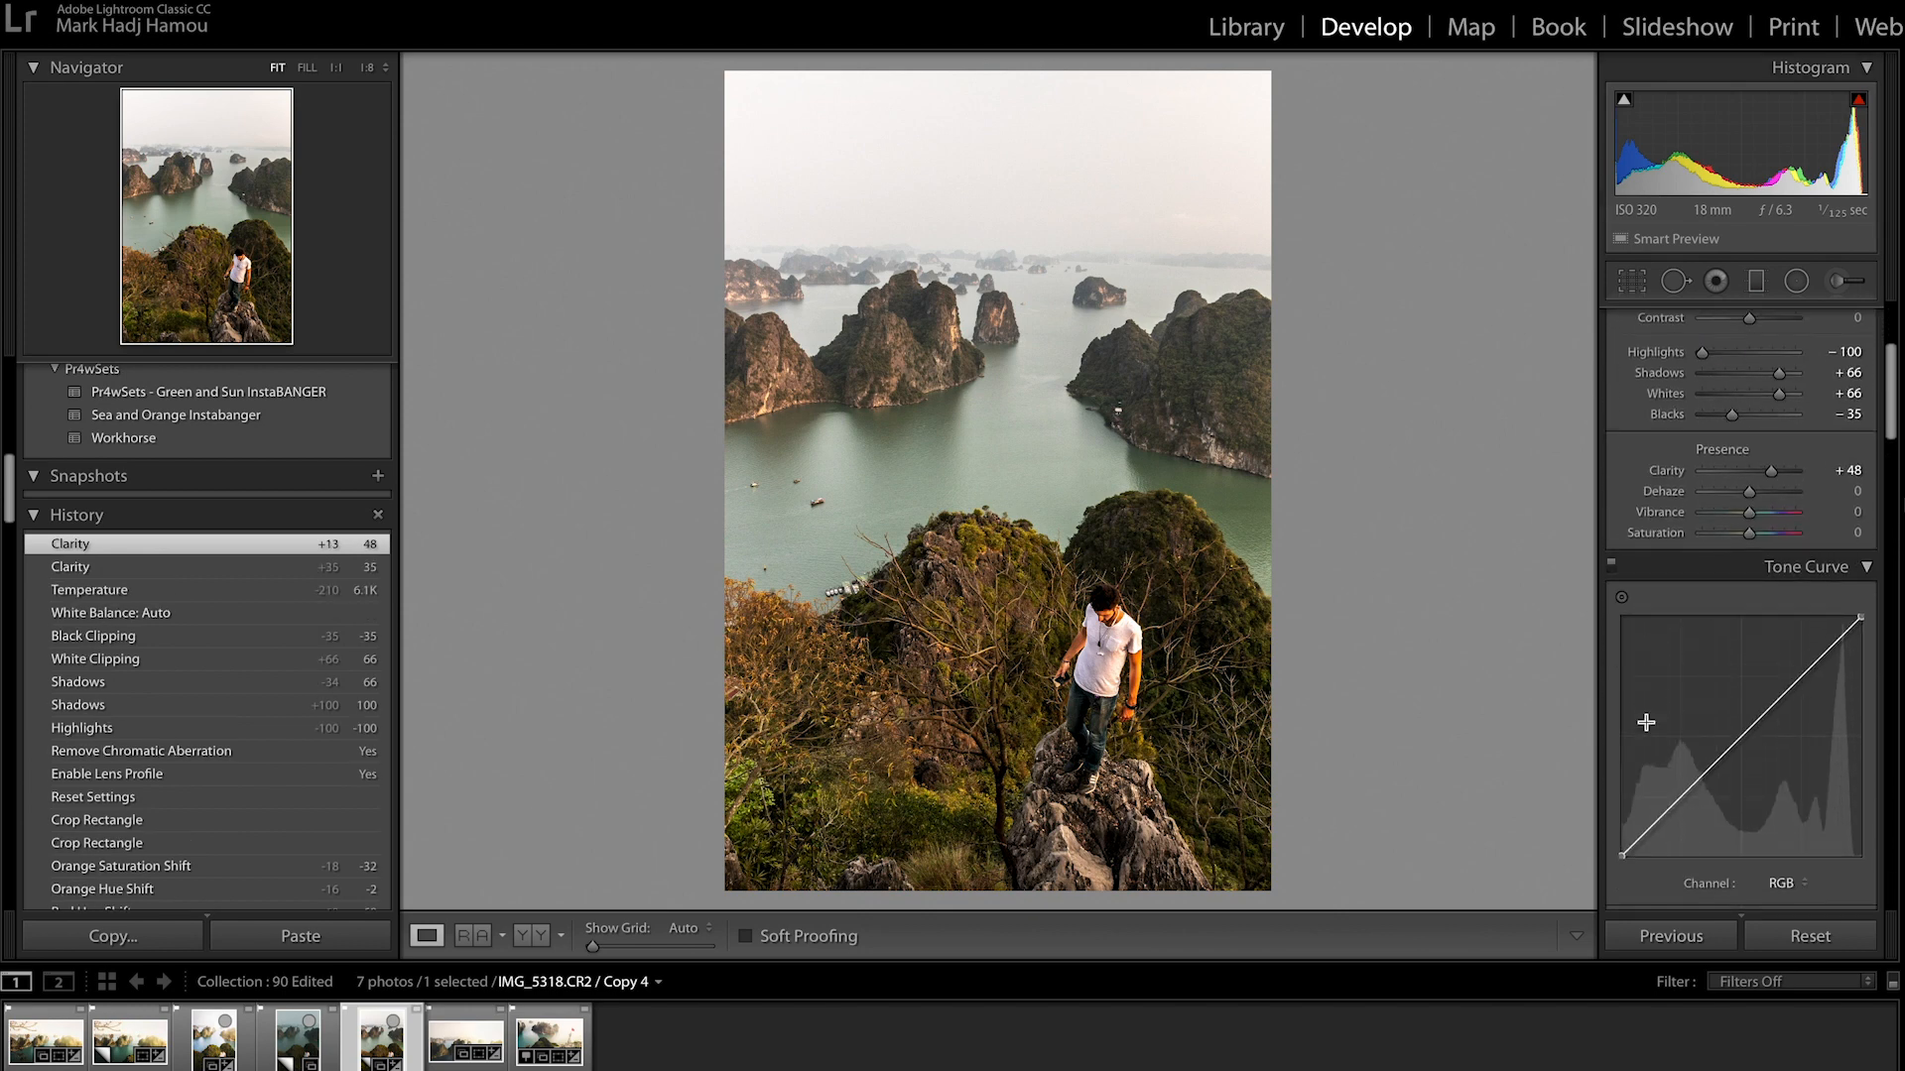
alt+click(1684, 704)
alt+click(1743, 643)
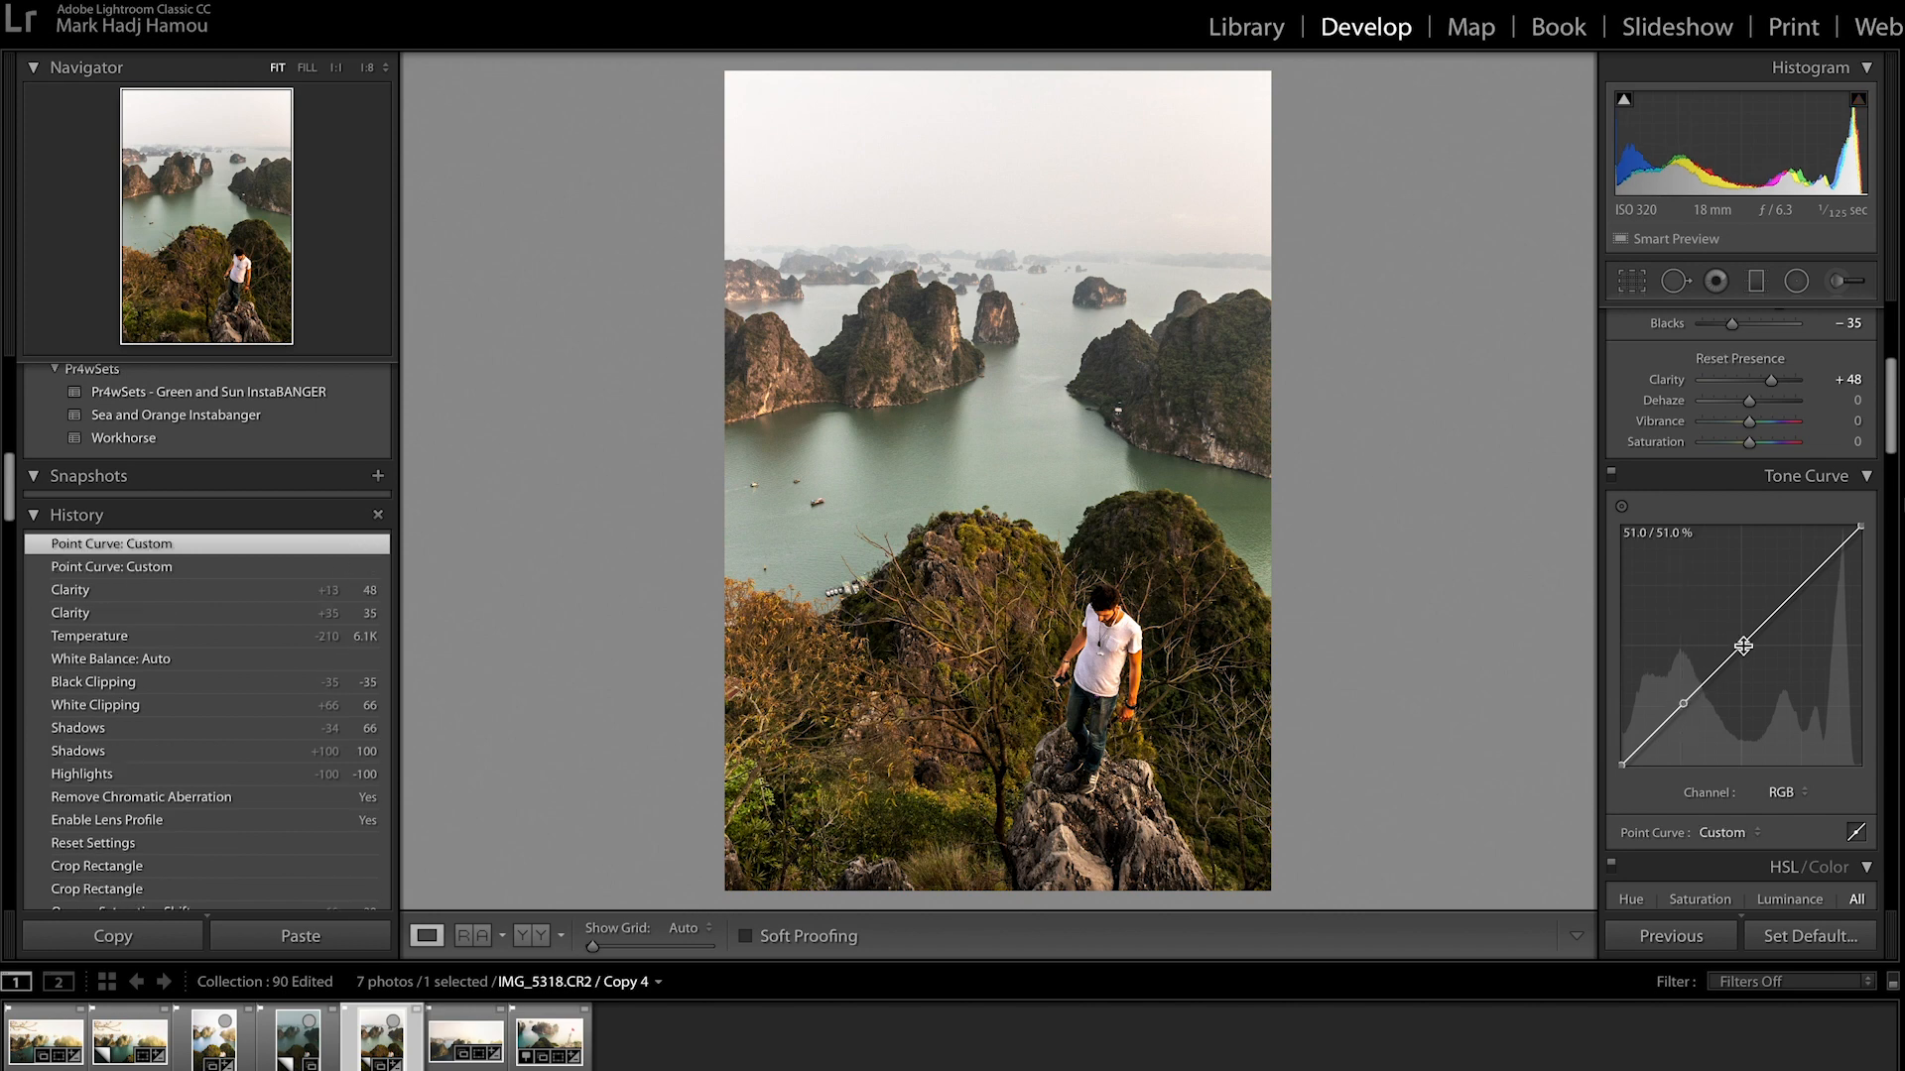
alt+click(1804, 584)
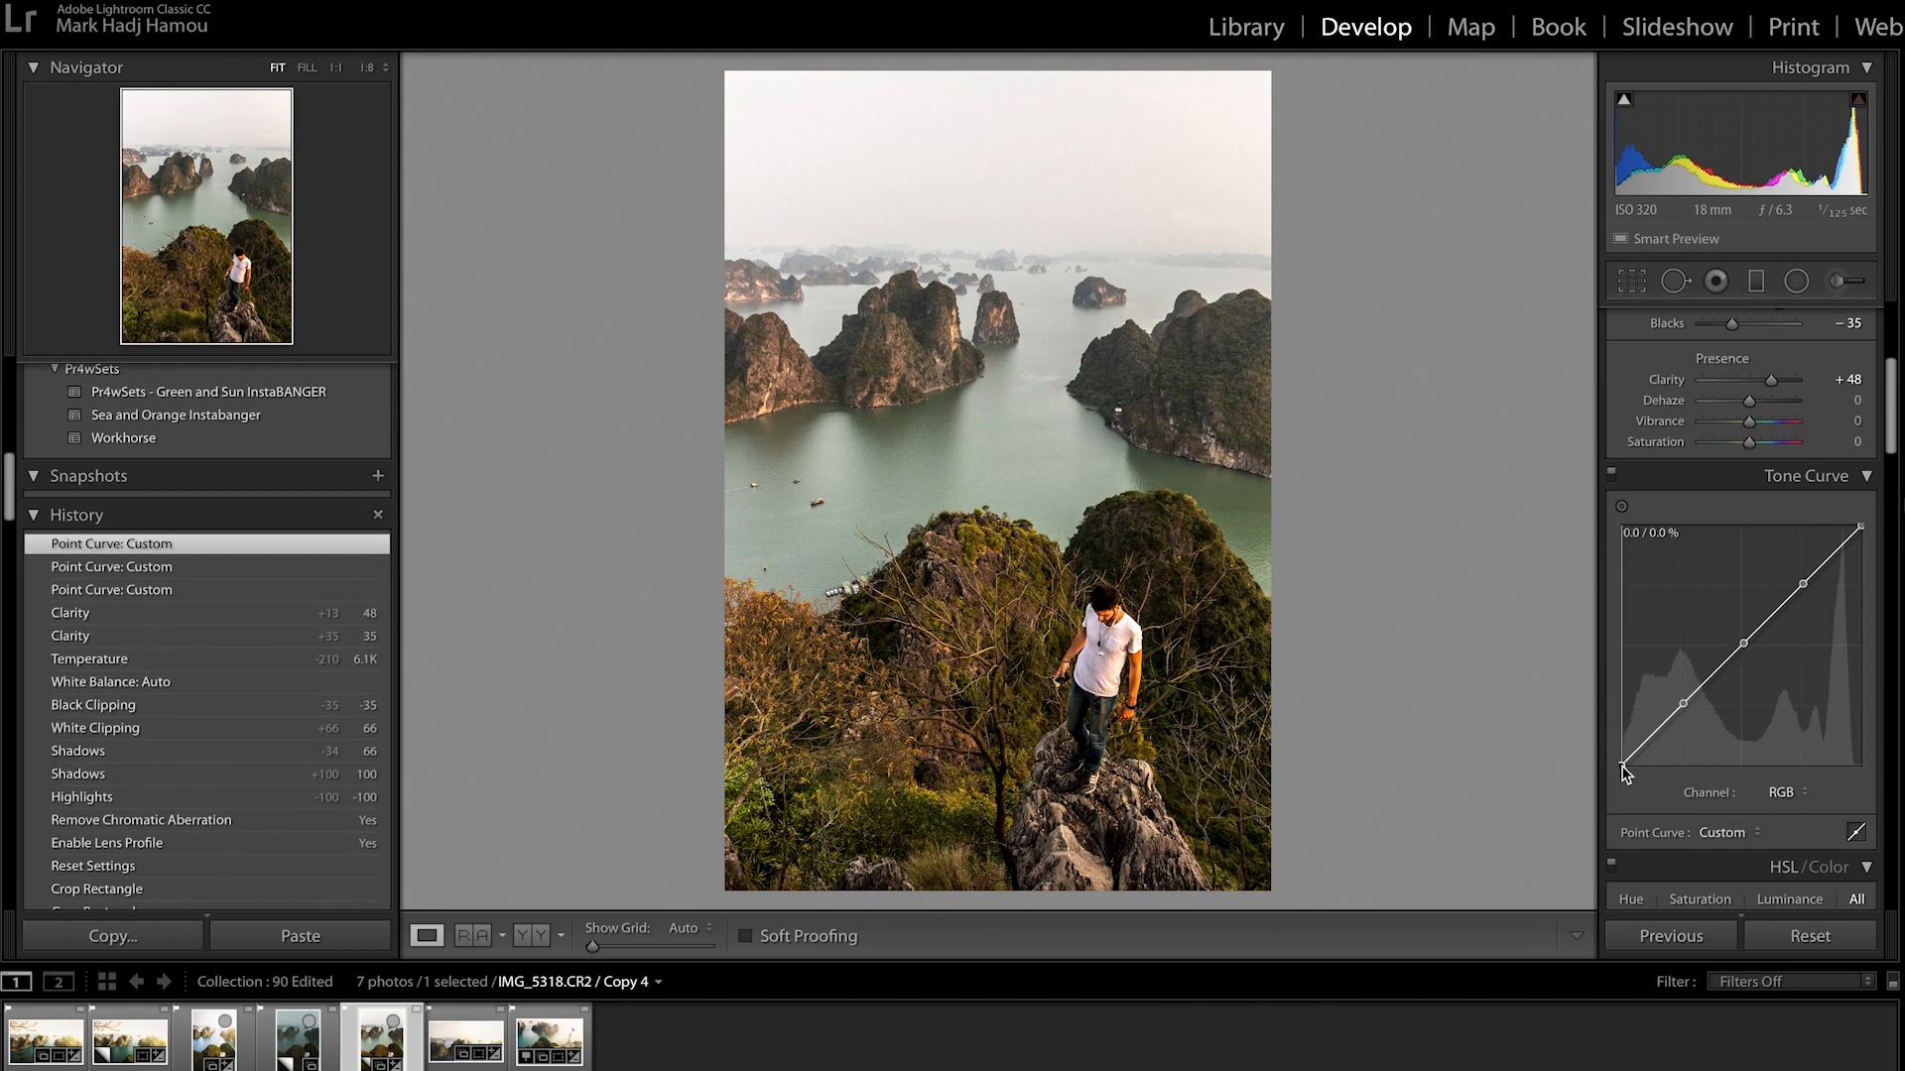
Step: Shape the RGB curve into a gentle faded S by lifting the black point, lowering the white point and shadows, and slightly raising the highlights
drag(1621, 764, 1621, 759)
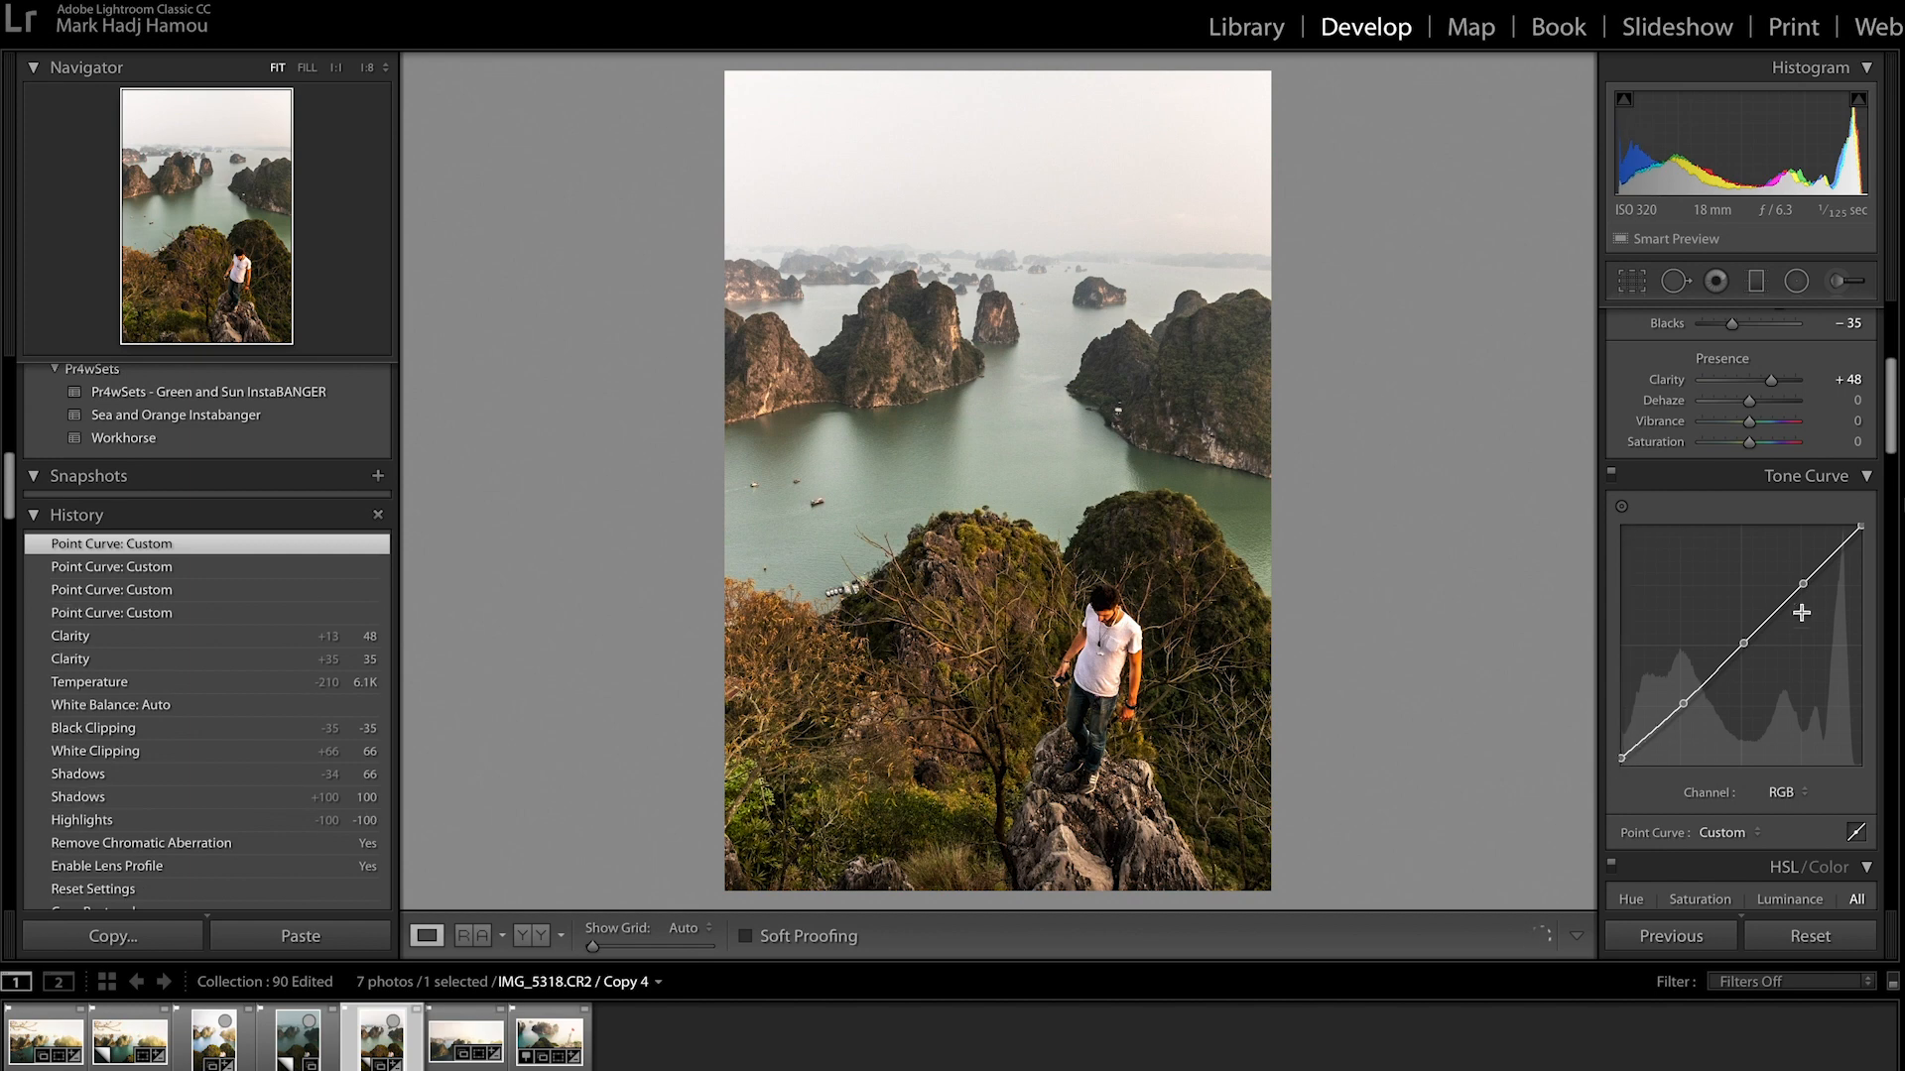
drag(1861, 527, 1873, 540)
drag(1684, 703, 1689, 725)
drag(1804, 583, 1803, 585)
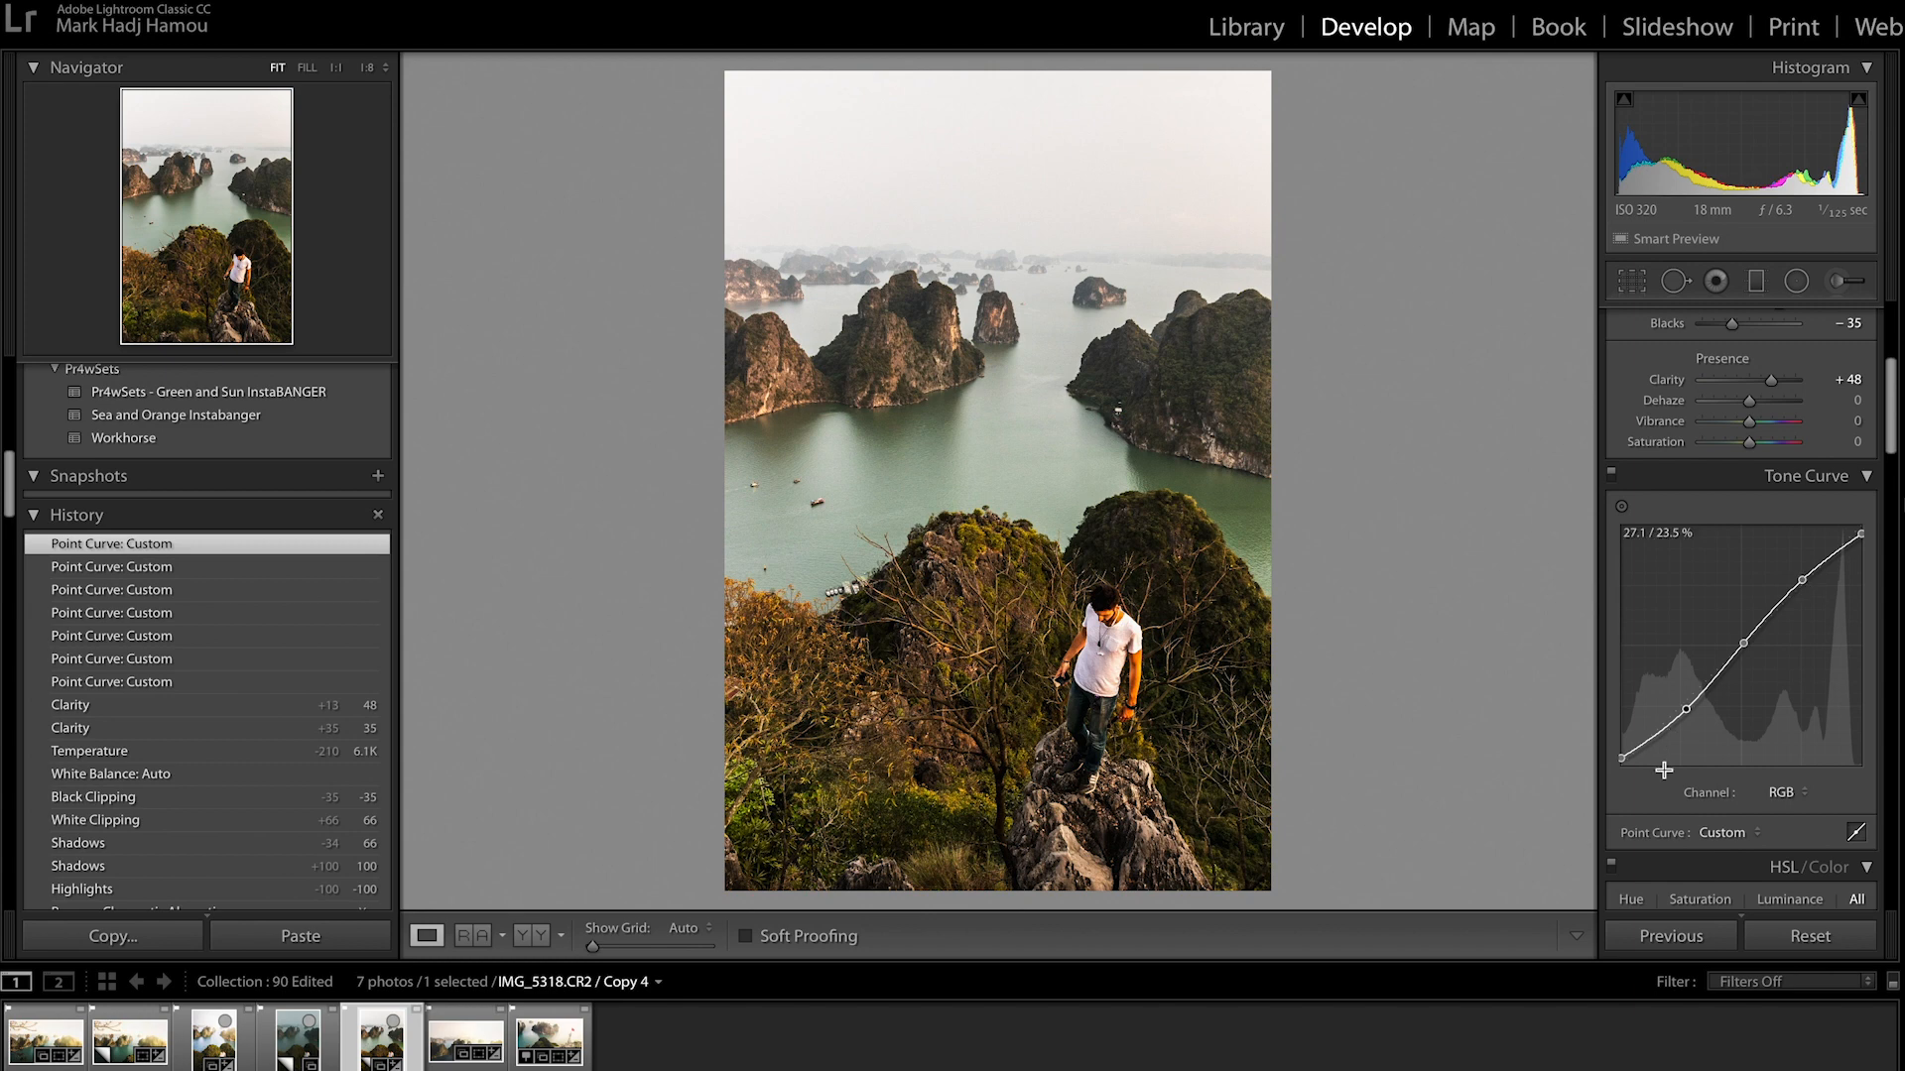
Step: Shift the foliage hues with targeted adjustment on the photo, to Yellow +41 and Orange +7
scroll(1677, 710, up, 1)
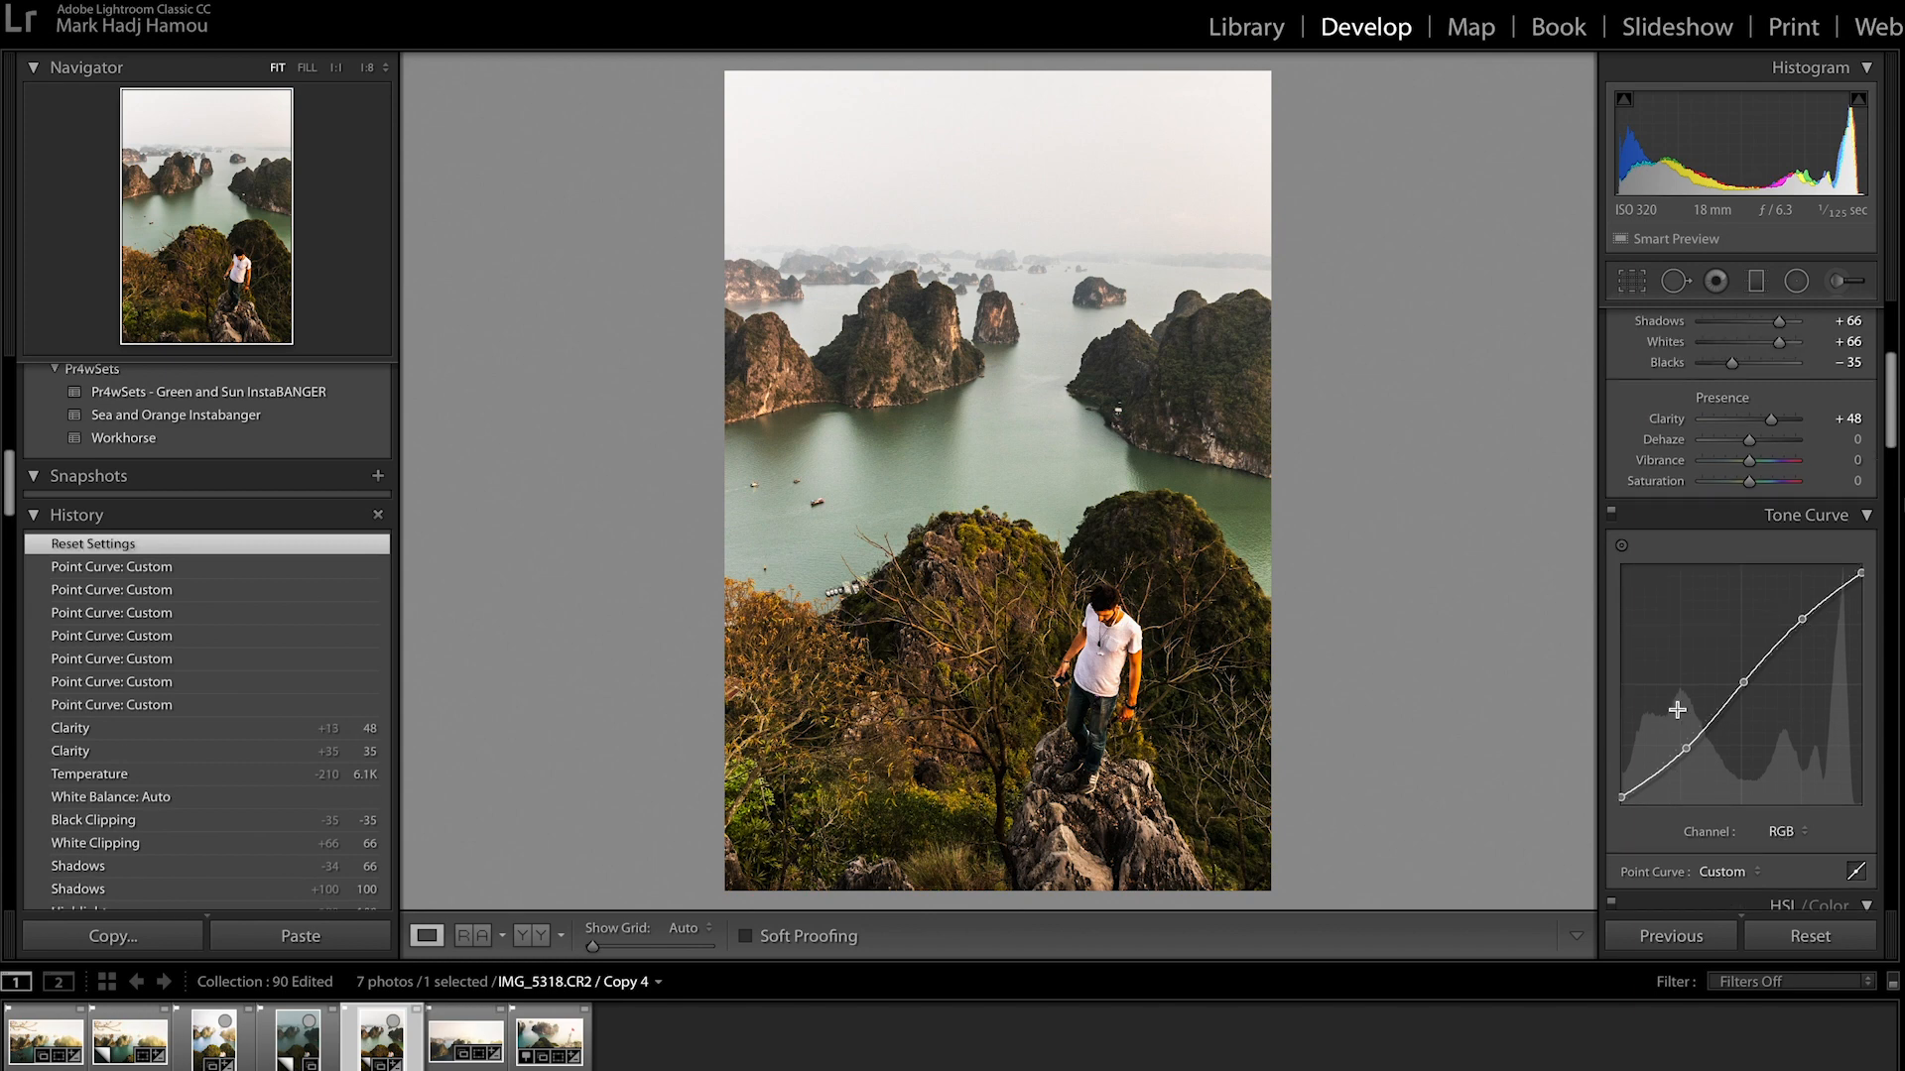
scroll(1678, 713, down, 4)
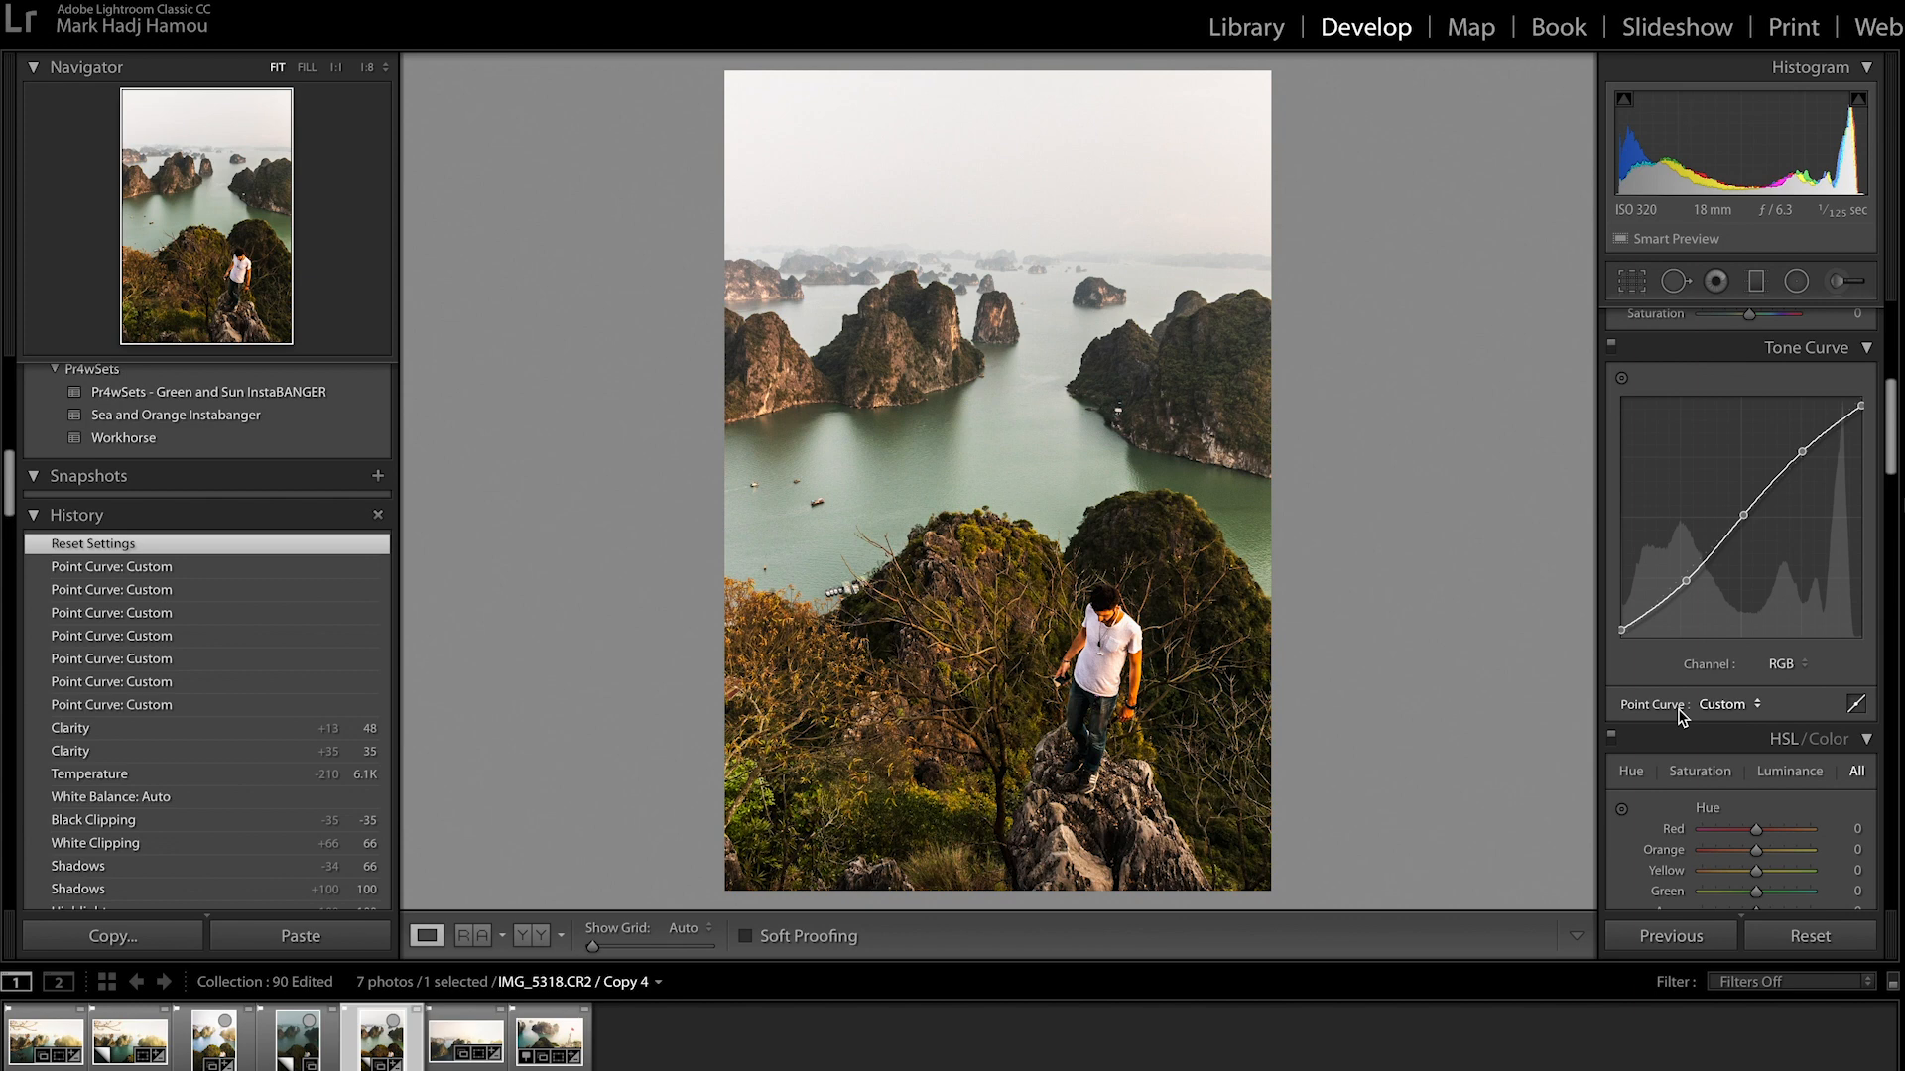
scroll(1680, 713, down, 4)
click(1623, 635)
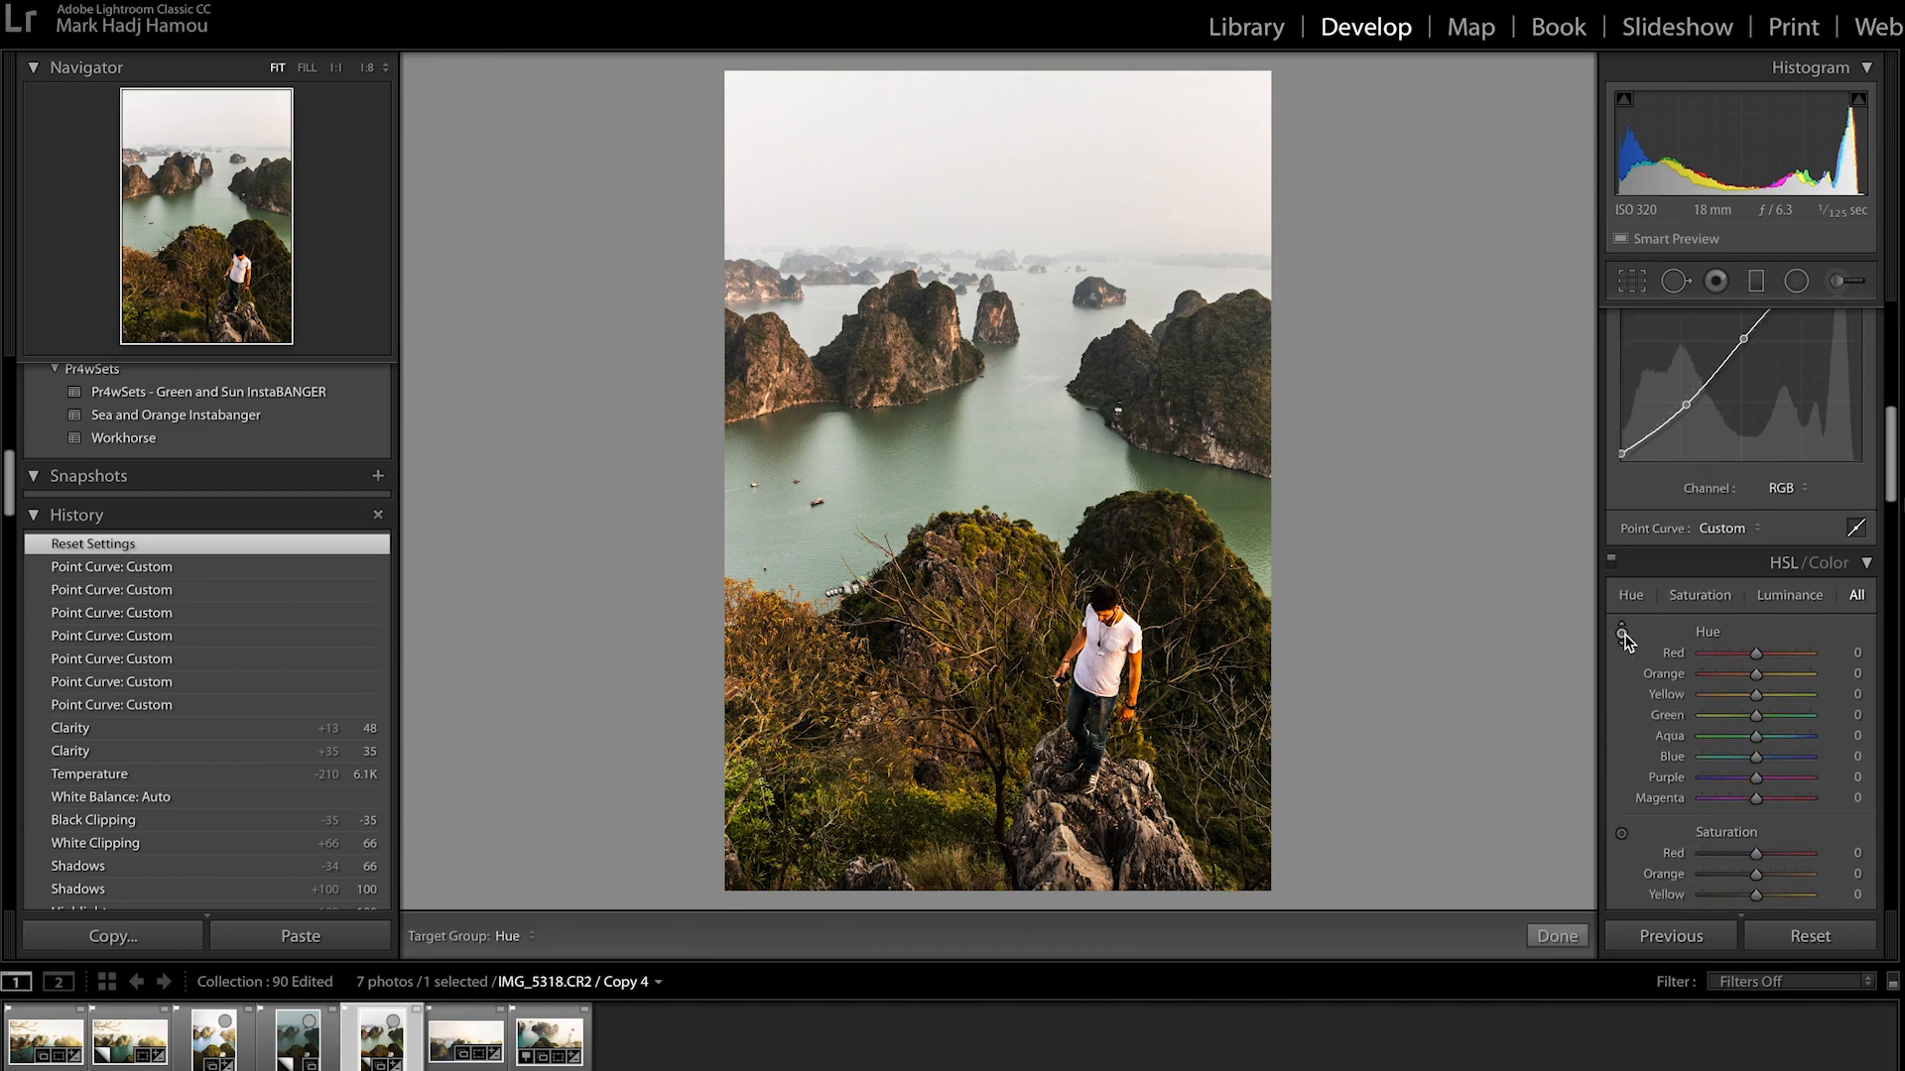
scroll(1628, 642, down, 6)
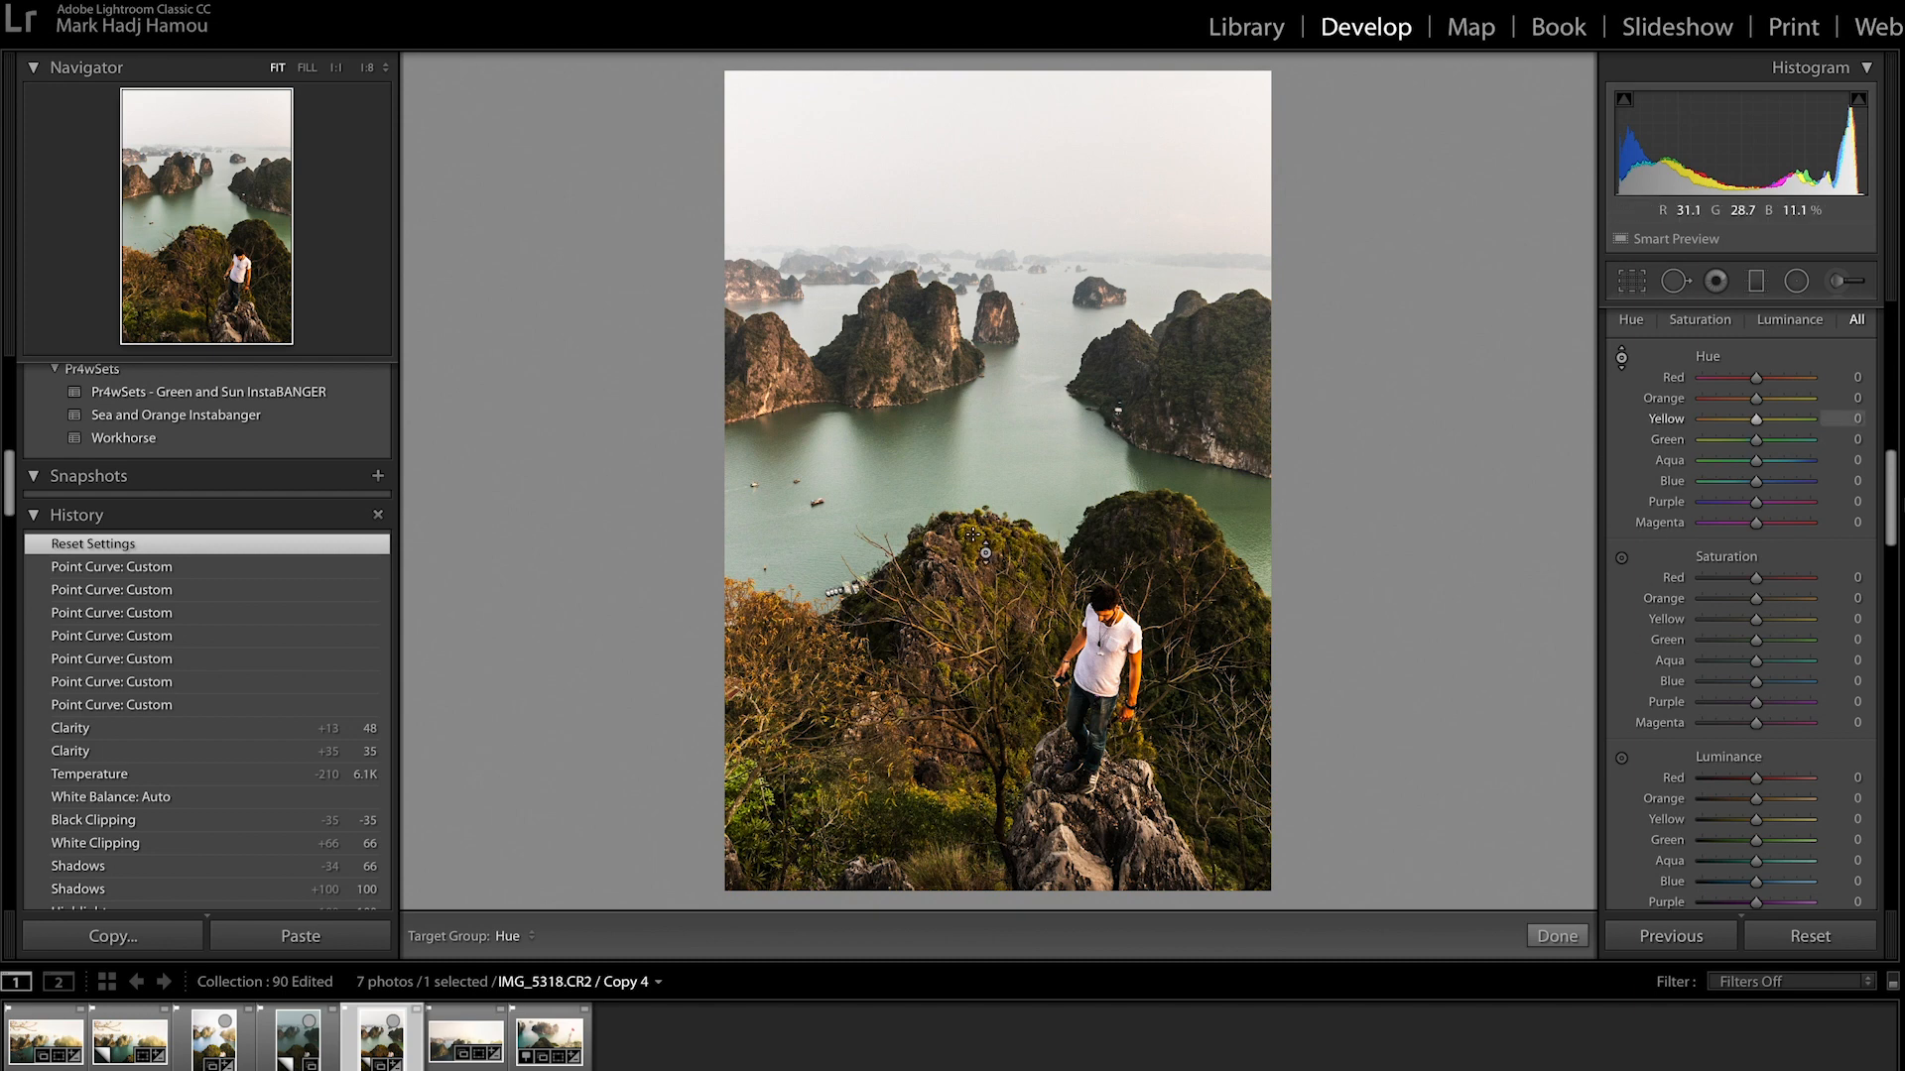
drag(986, 806, 986, 750)
drag(986, 742, 986, 734)
drag(986, 734, 986, 726)
Step: Set the Red hue to −33 and reduce the saturation of Red to −36 and Orange to −19
mouse_move(1760, 381)
mouse_down()
mouse_move(1792, 381)
mouse_move(1731, 385)
mouse_move(1750, 387)
mouse_up()
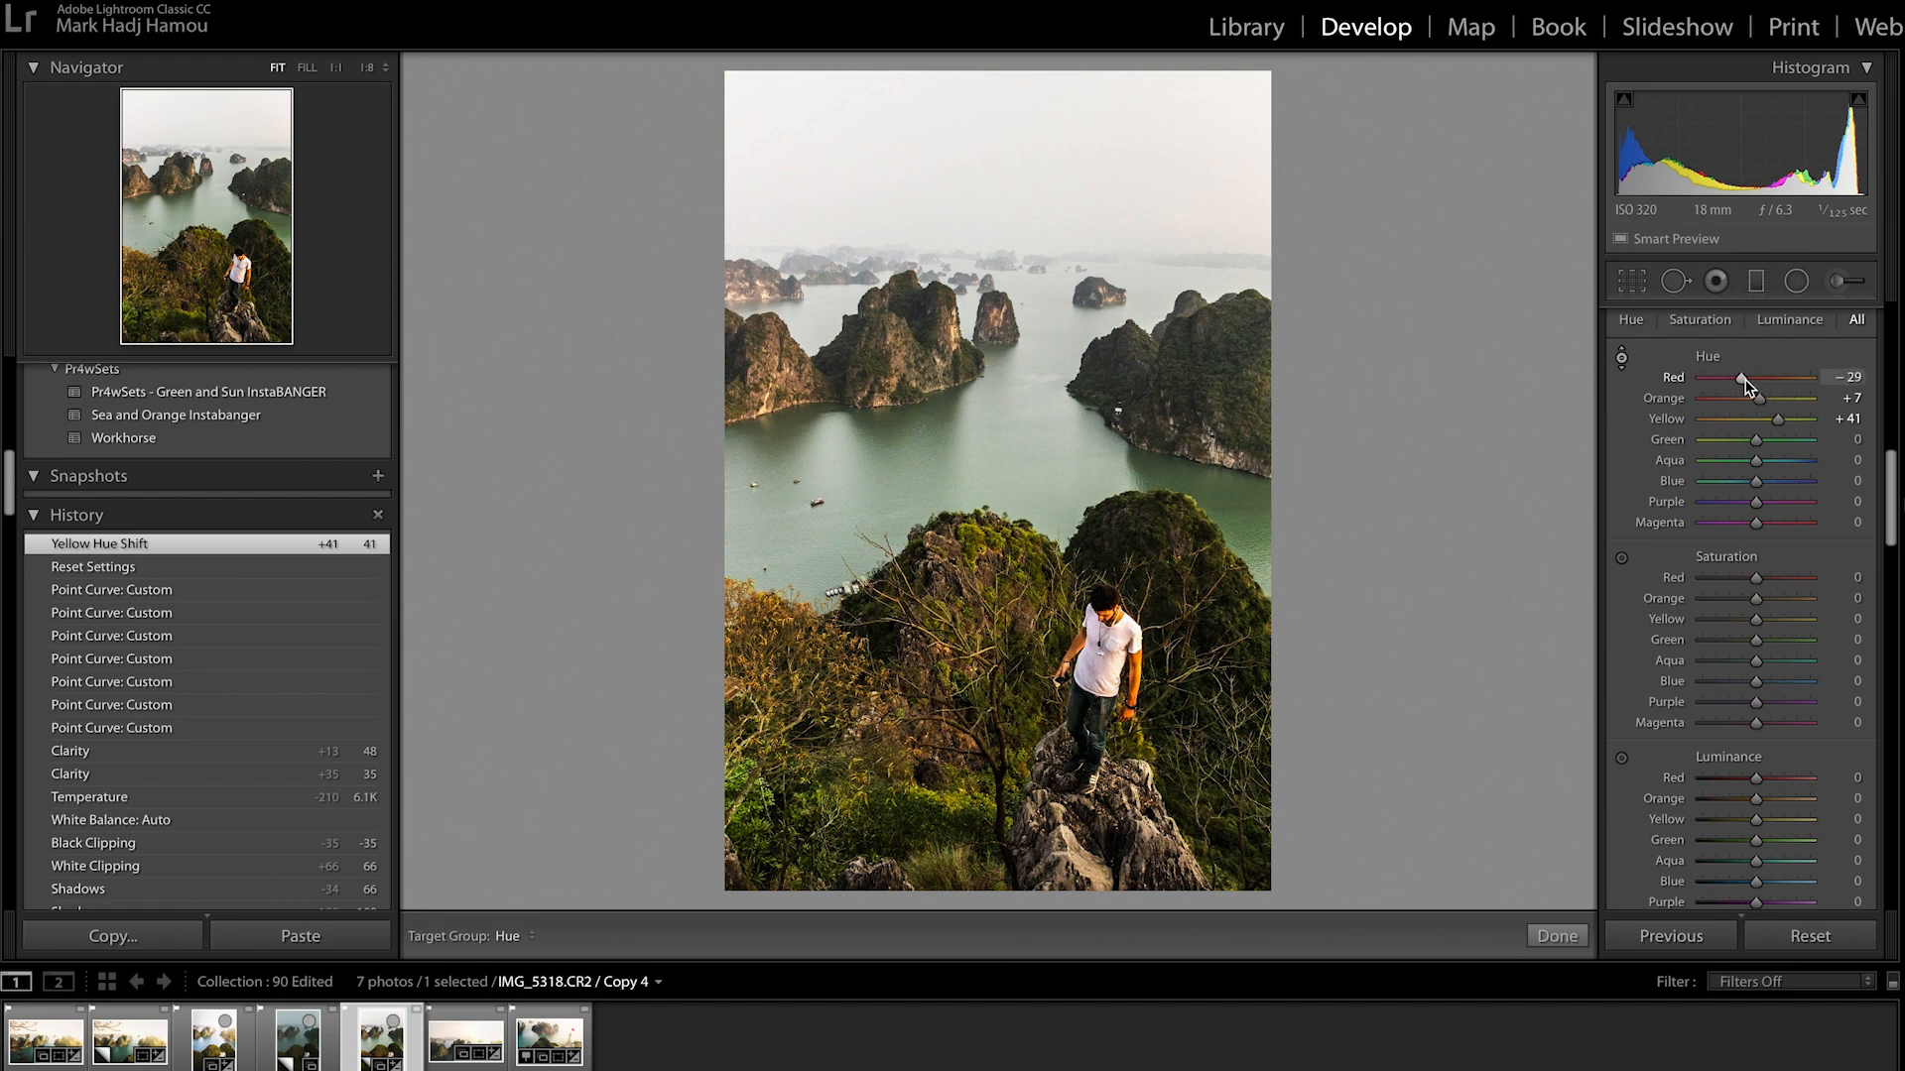
drag(1746, 387, 1744, 387)
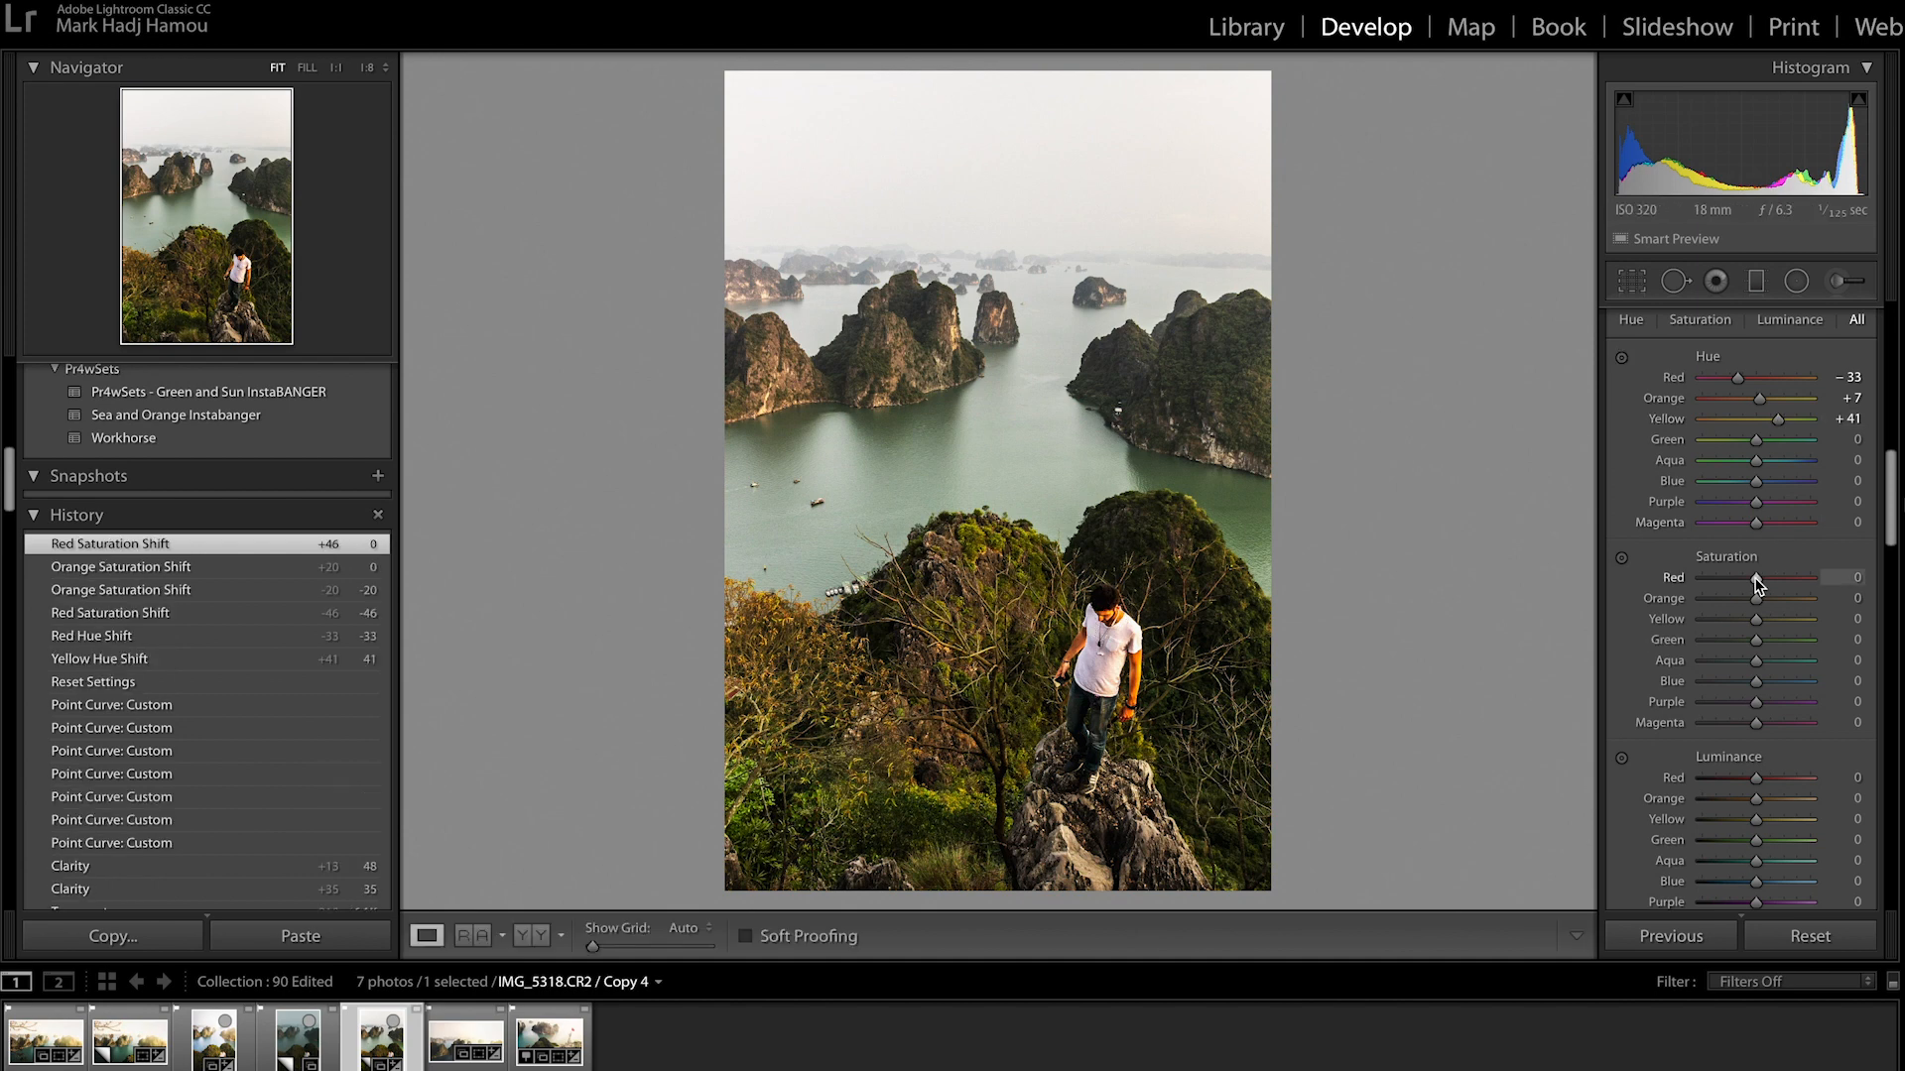
drag(1754, 579, 1744, 607)
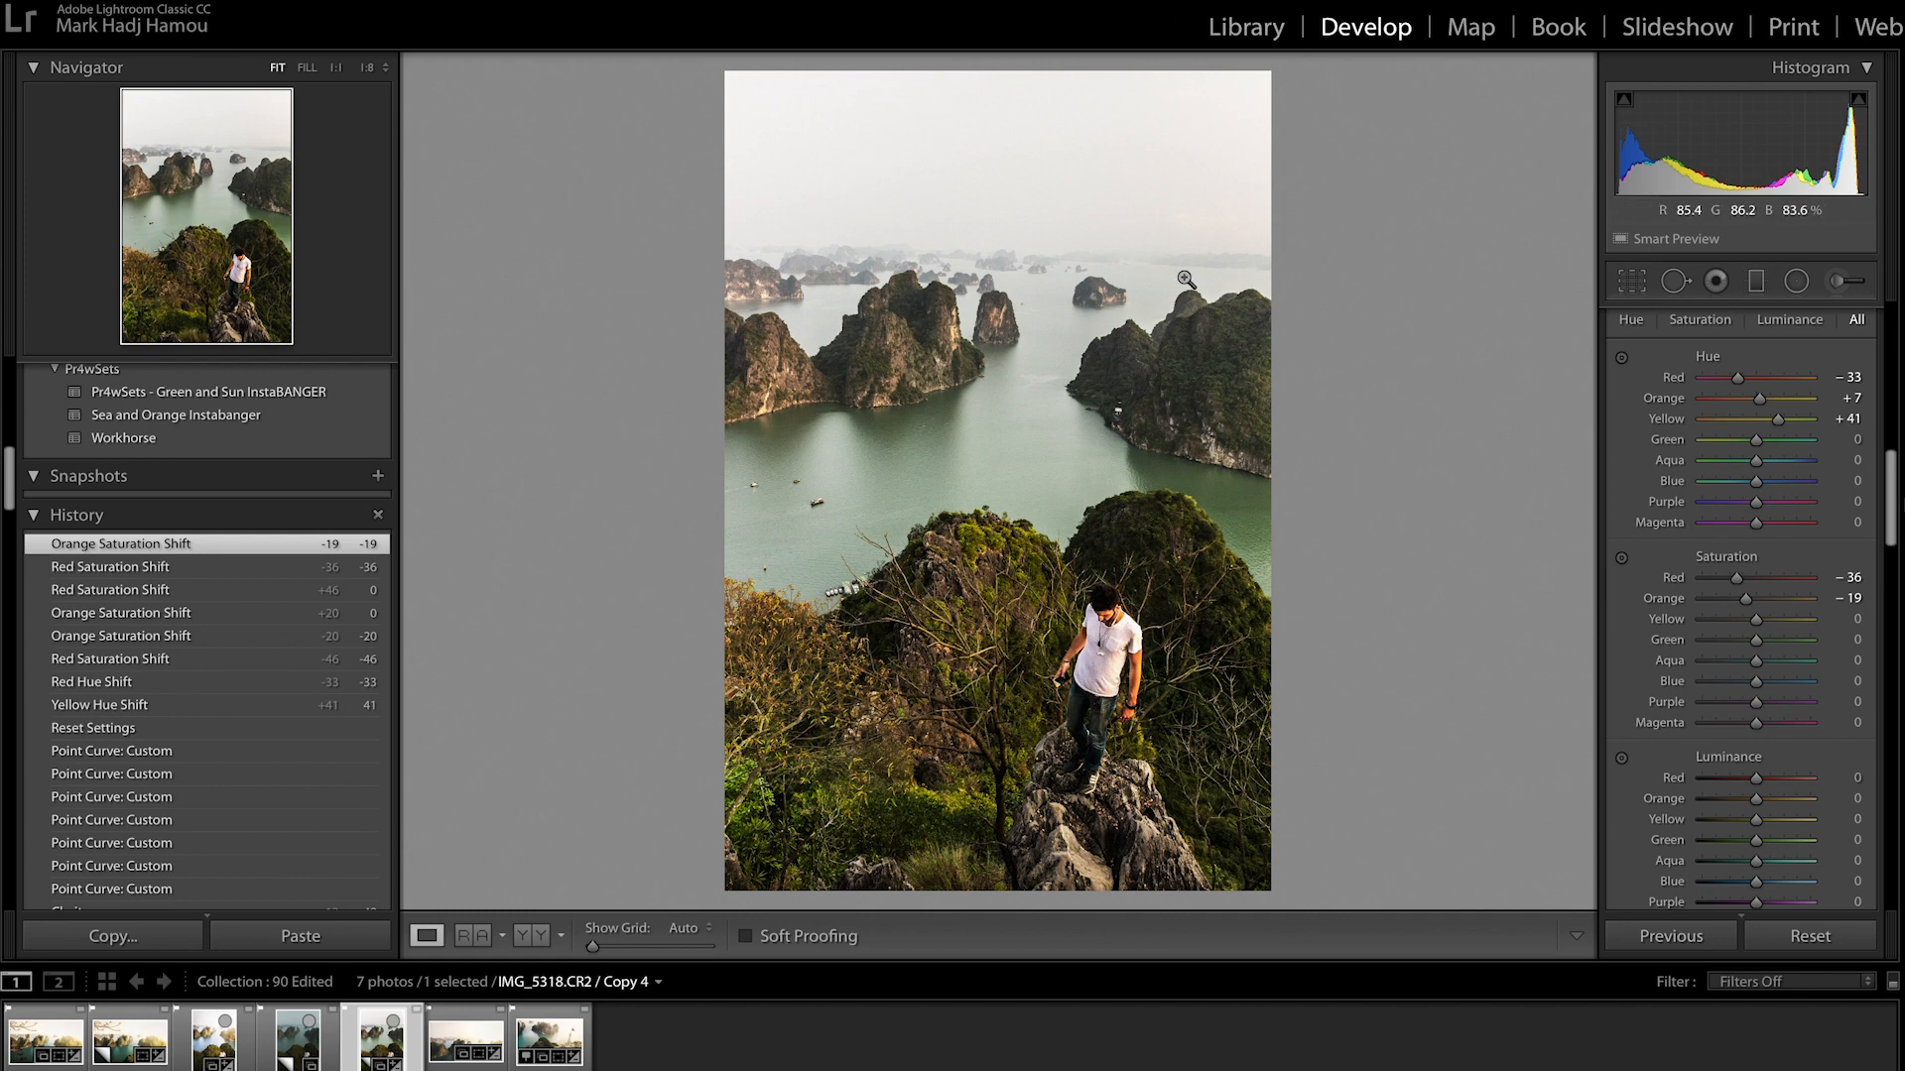
Step: Add a large radial filter centred outside the photo's upper-right corner, reaching across the sky, bay and cliffs
click(367, 67)
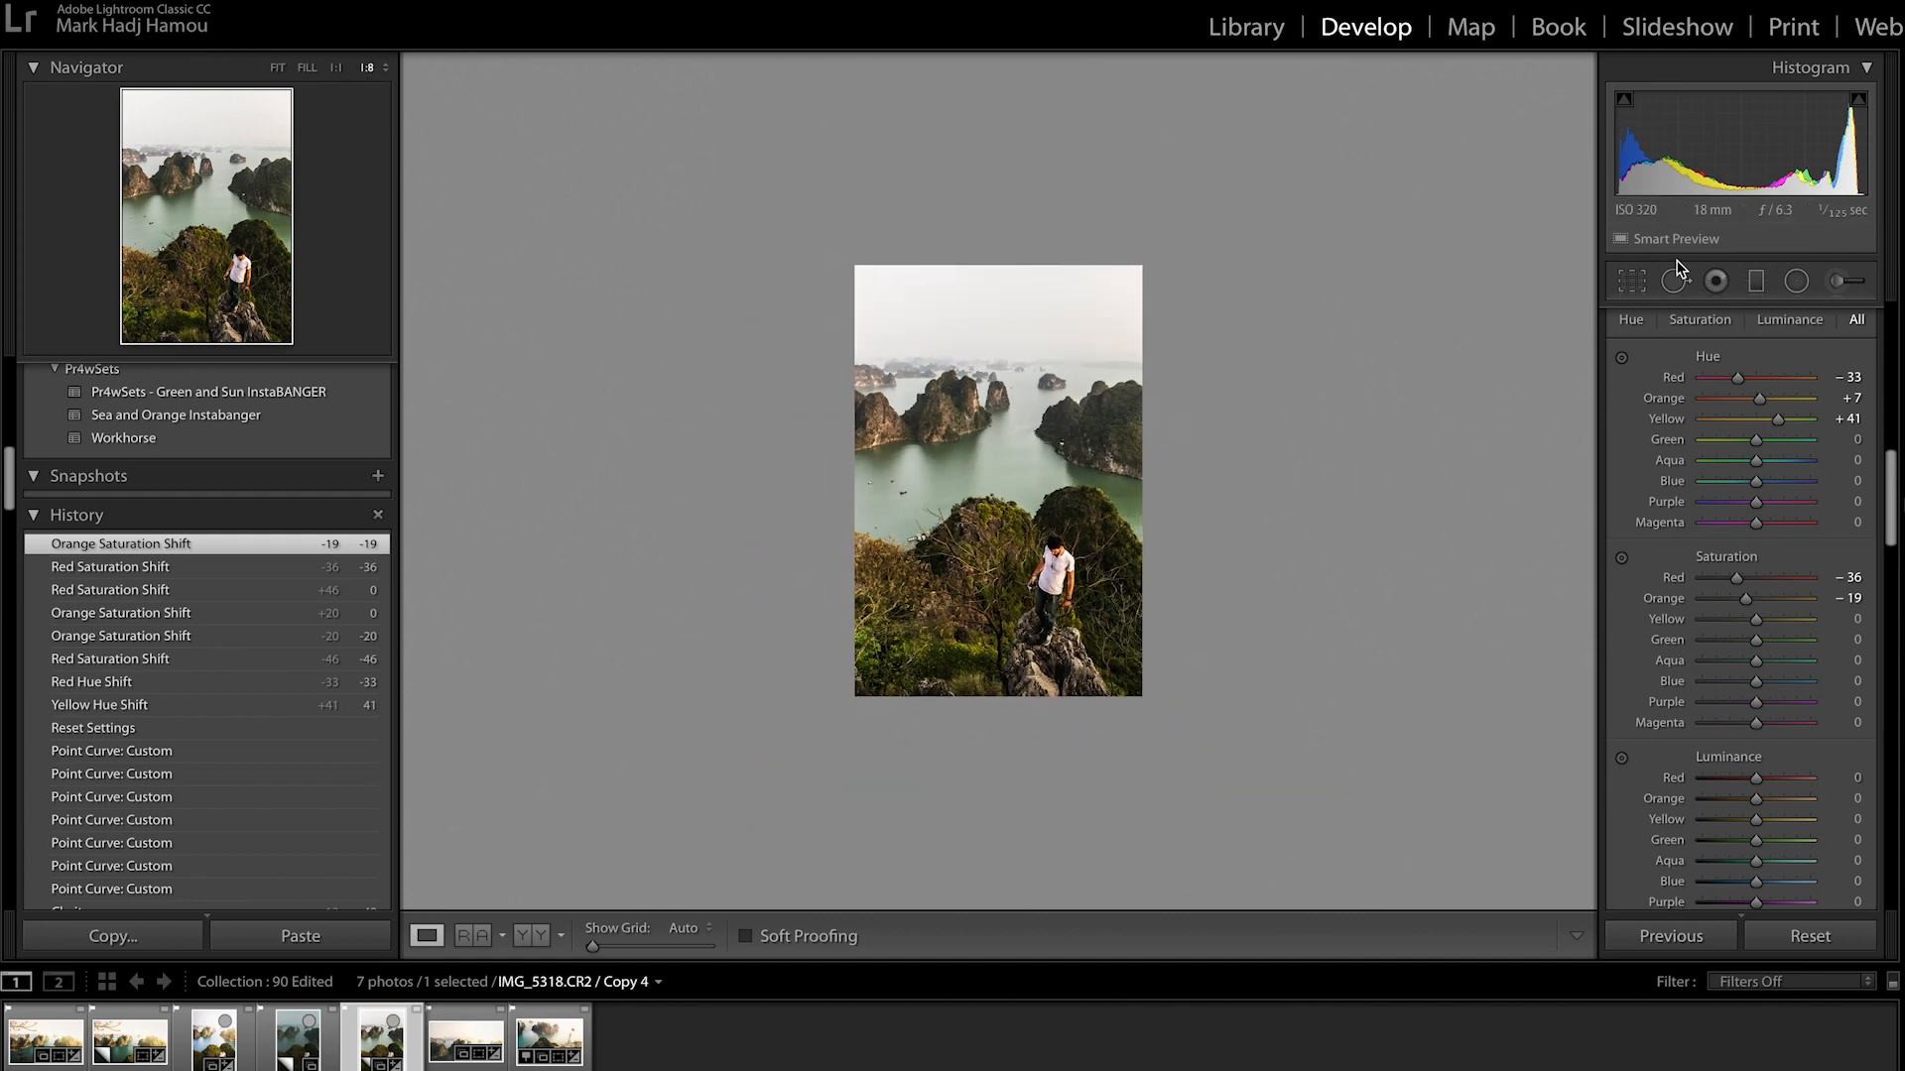
click(1796, 281)
drag(1370, 95, 842, 681)
drag(1416, 153, 1379, 151)
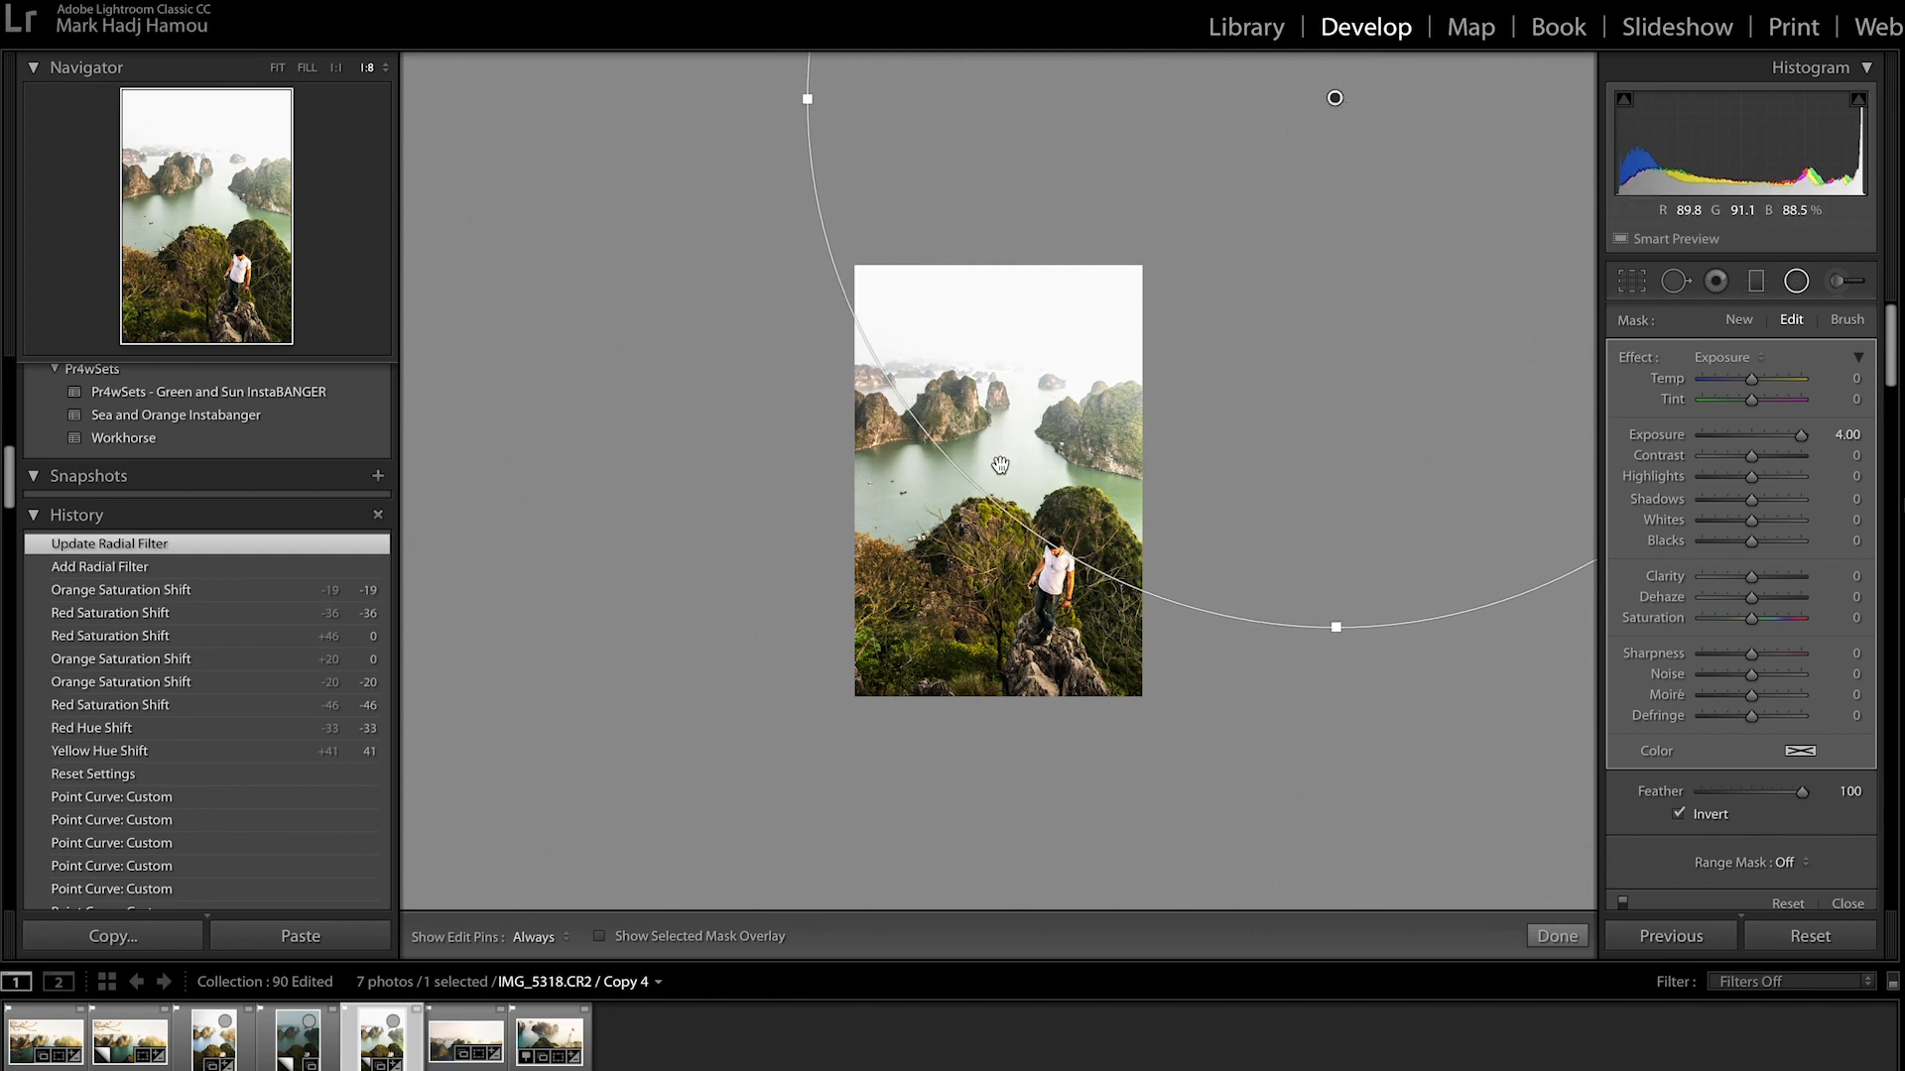
Step: Set the radial filter's Exposure to 1.90, Temp to 35 and Dehaze to −9, and finish editing it
click(278, 70)
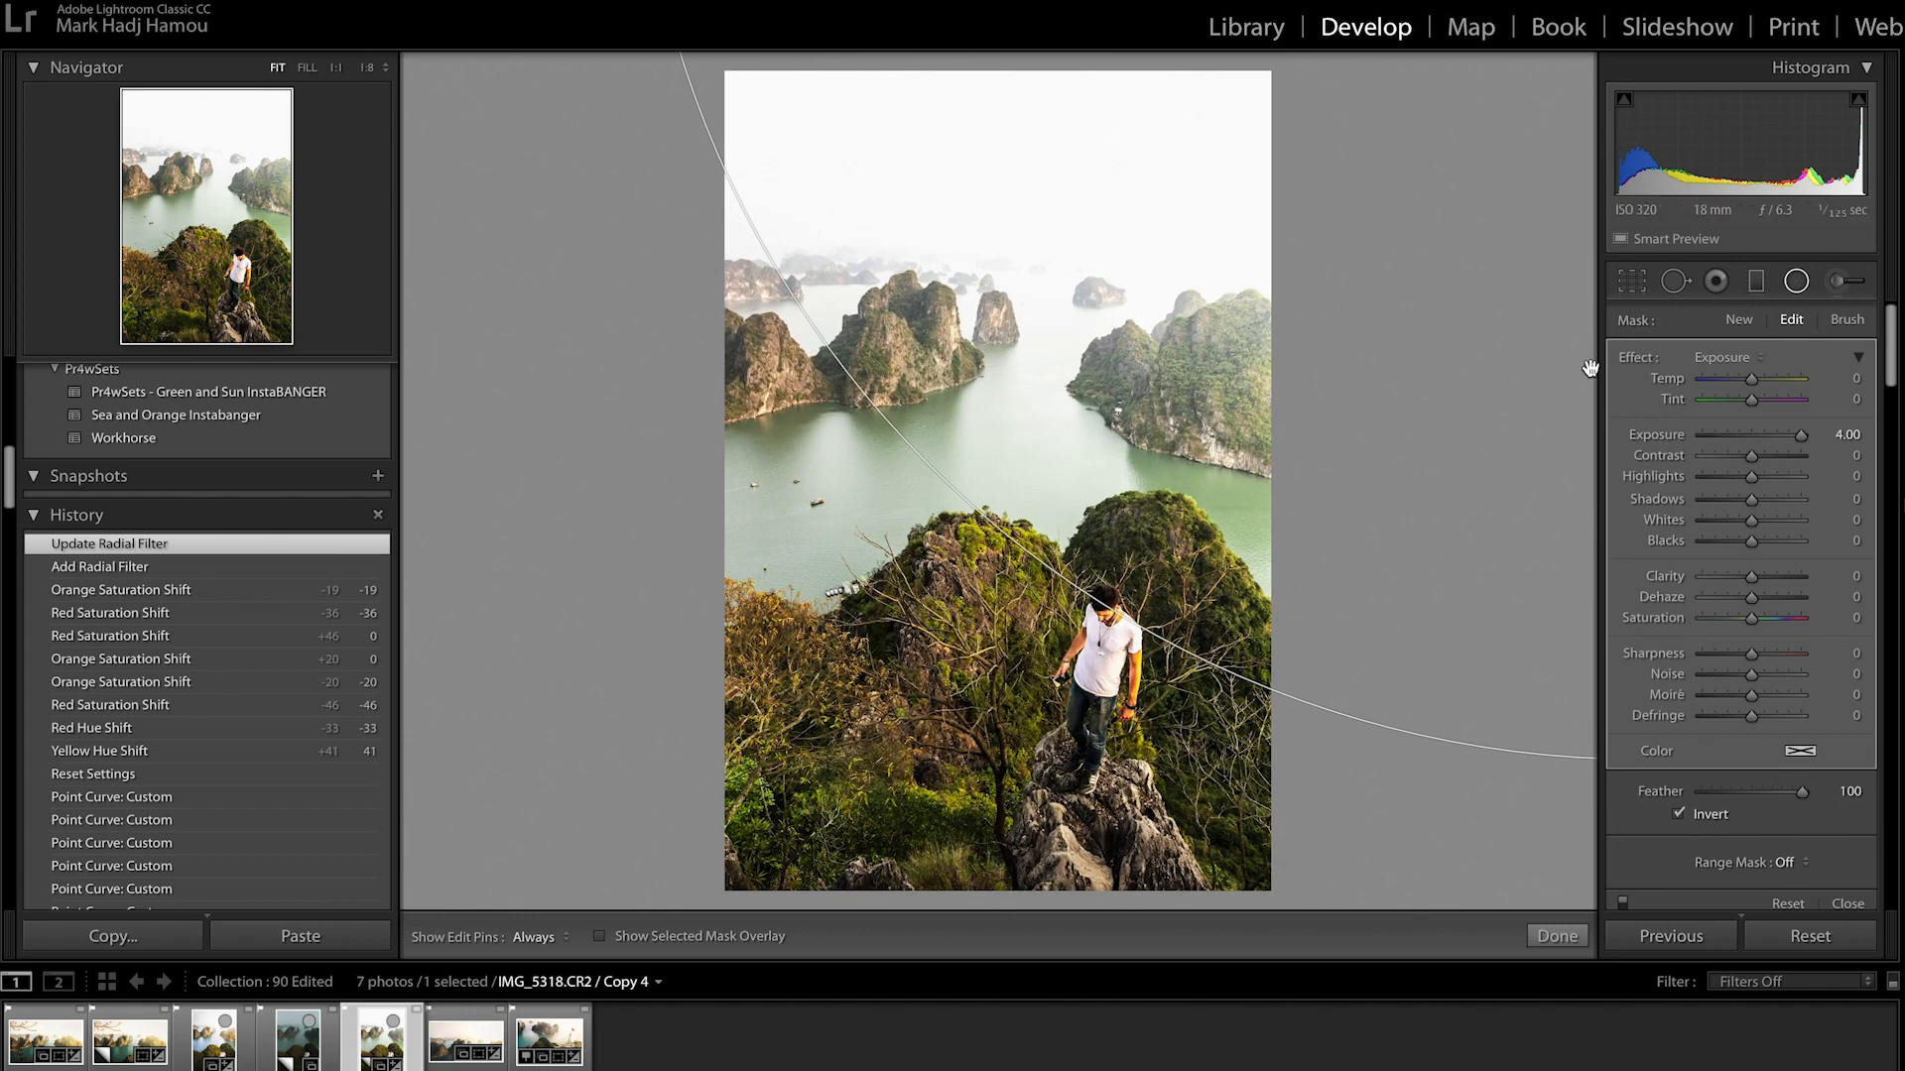
double_click(1654, 437)
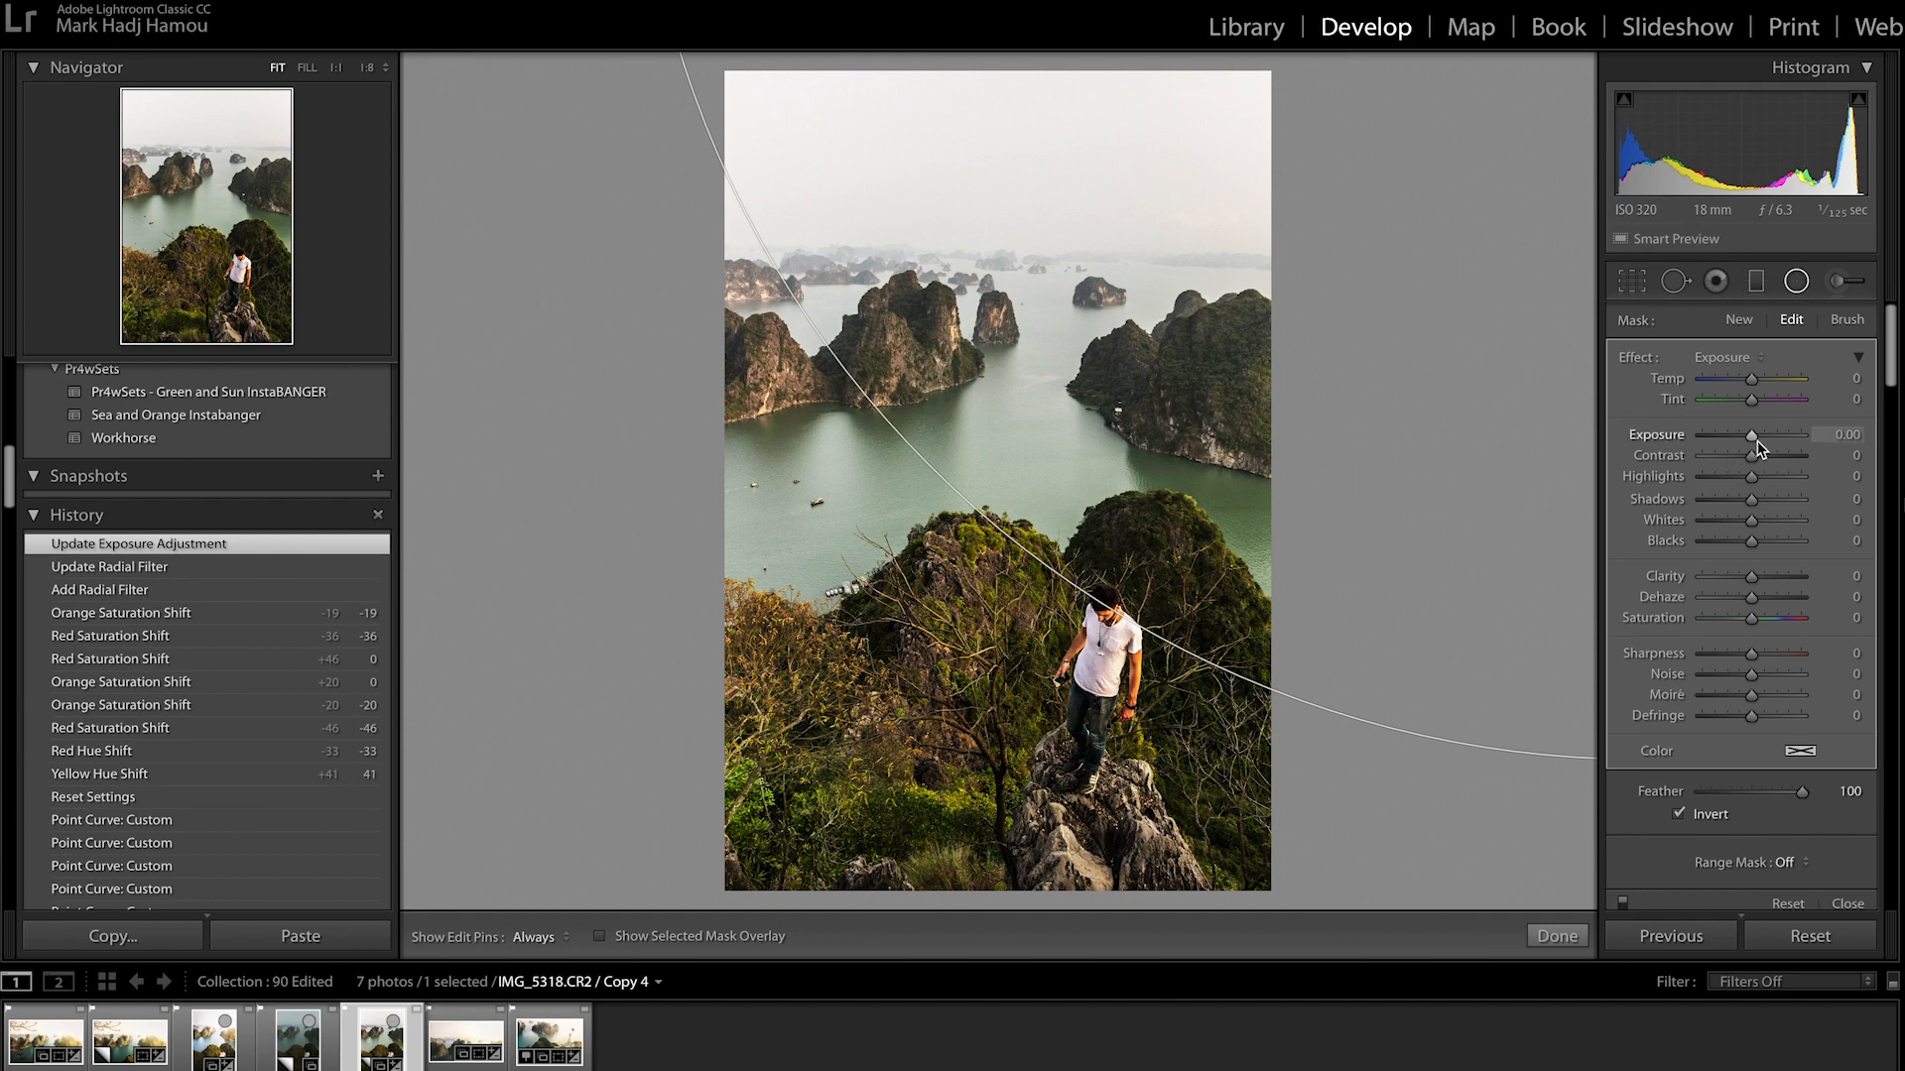
drag(1752, 437, 1773, 385)
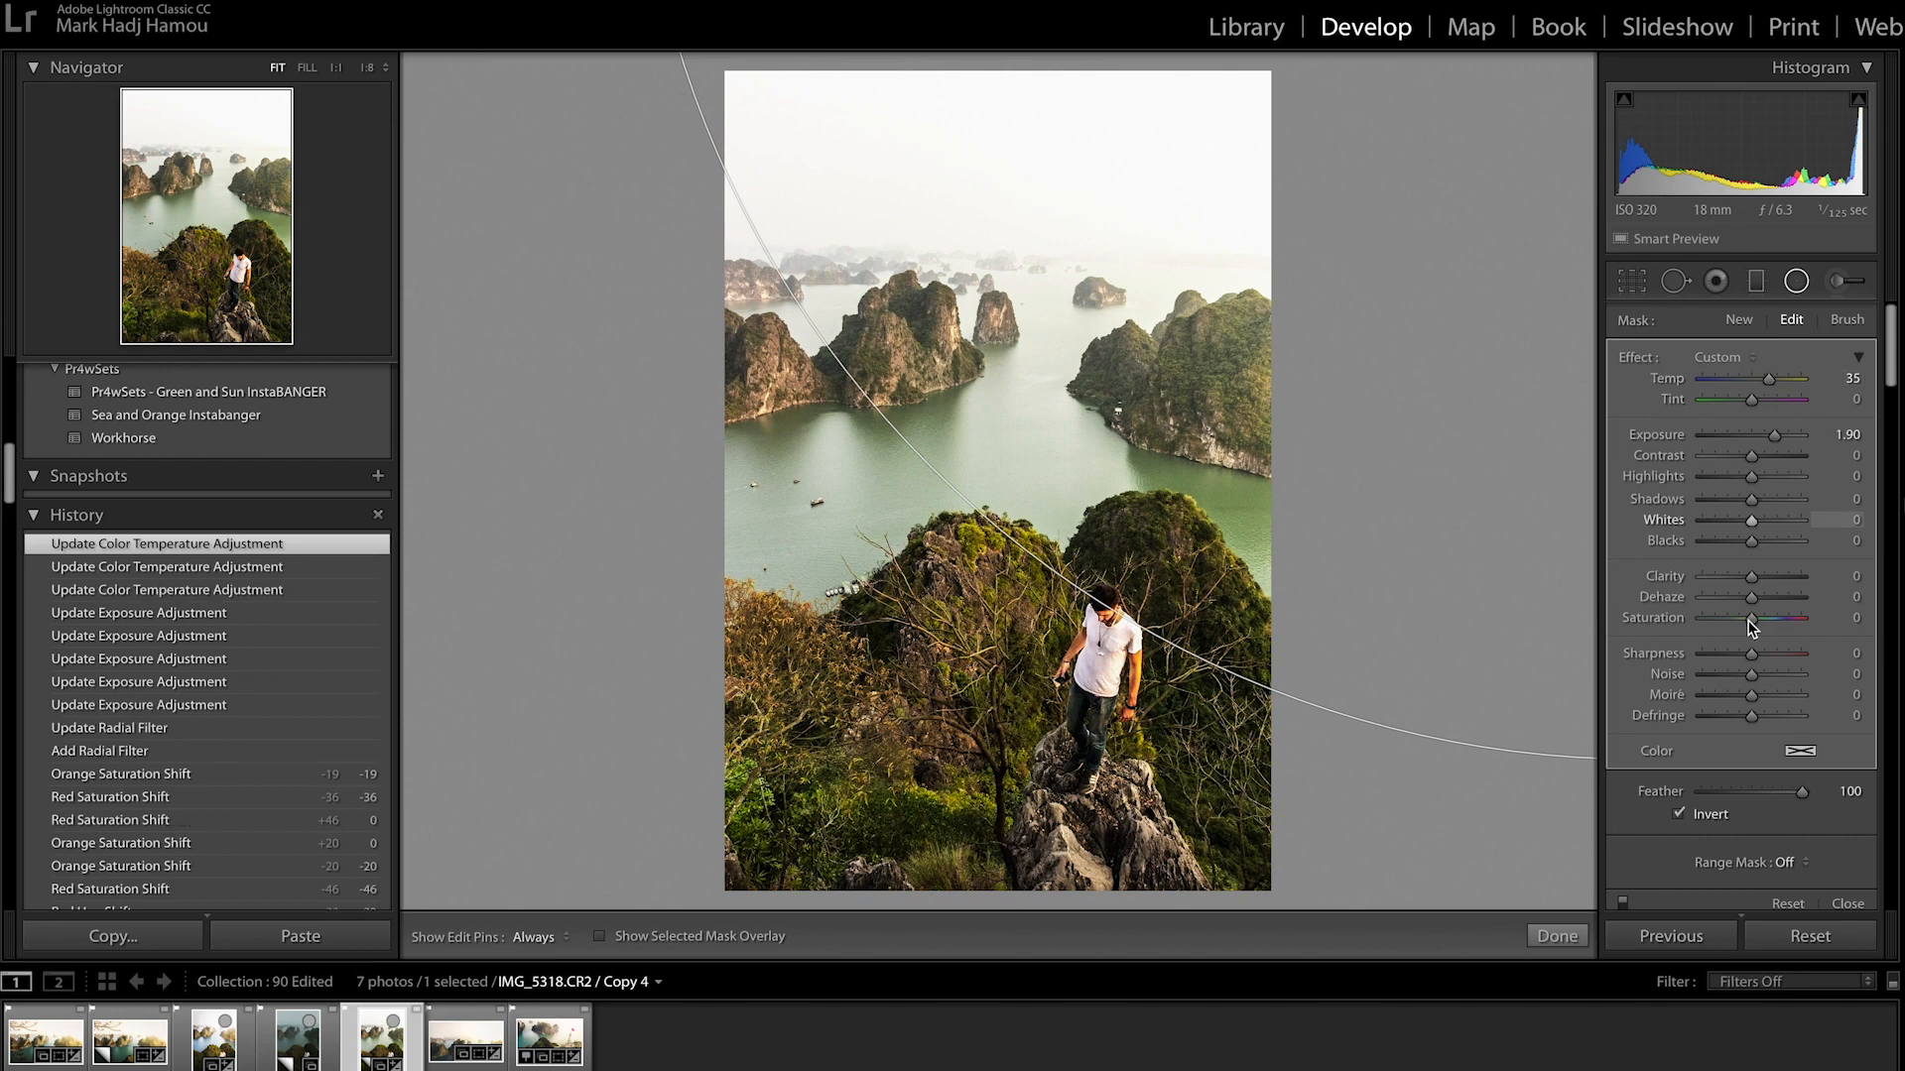
drag(1752, 598, 1751, 600)
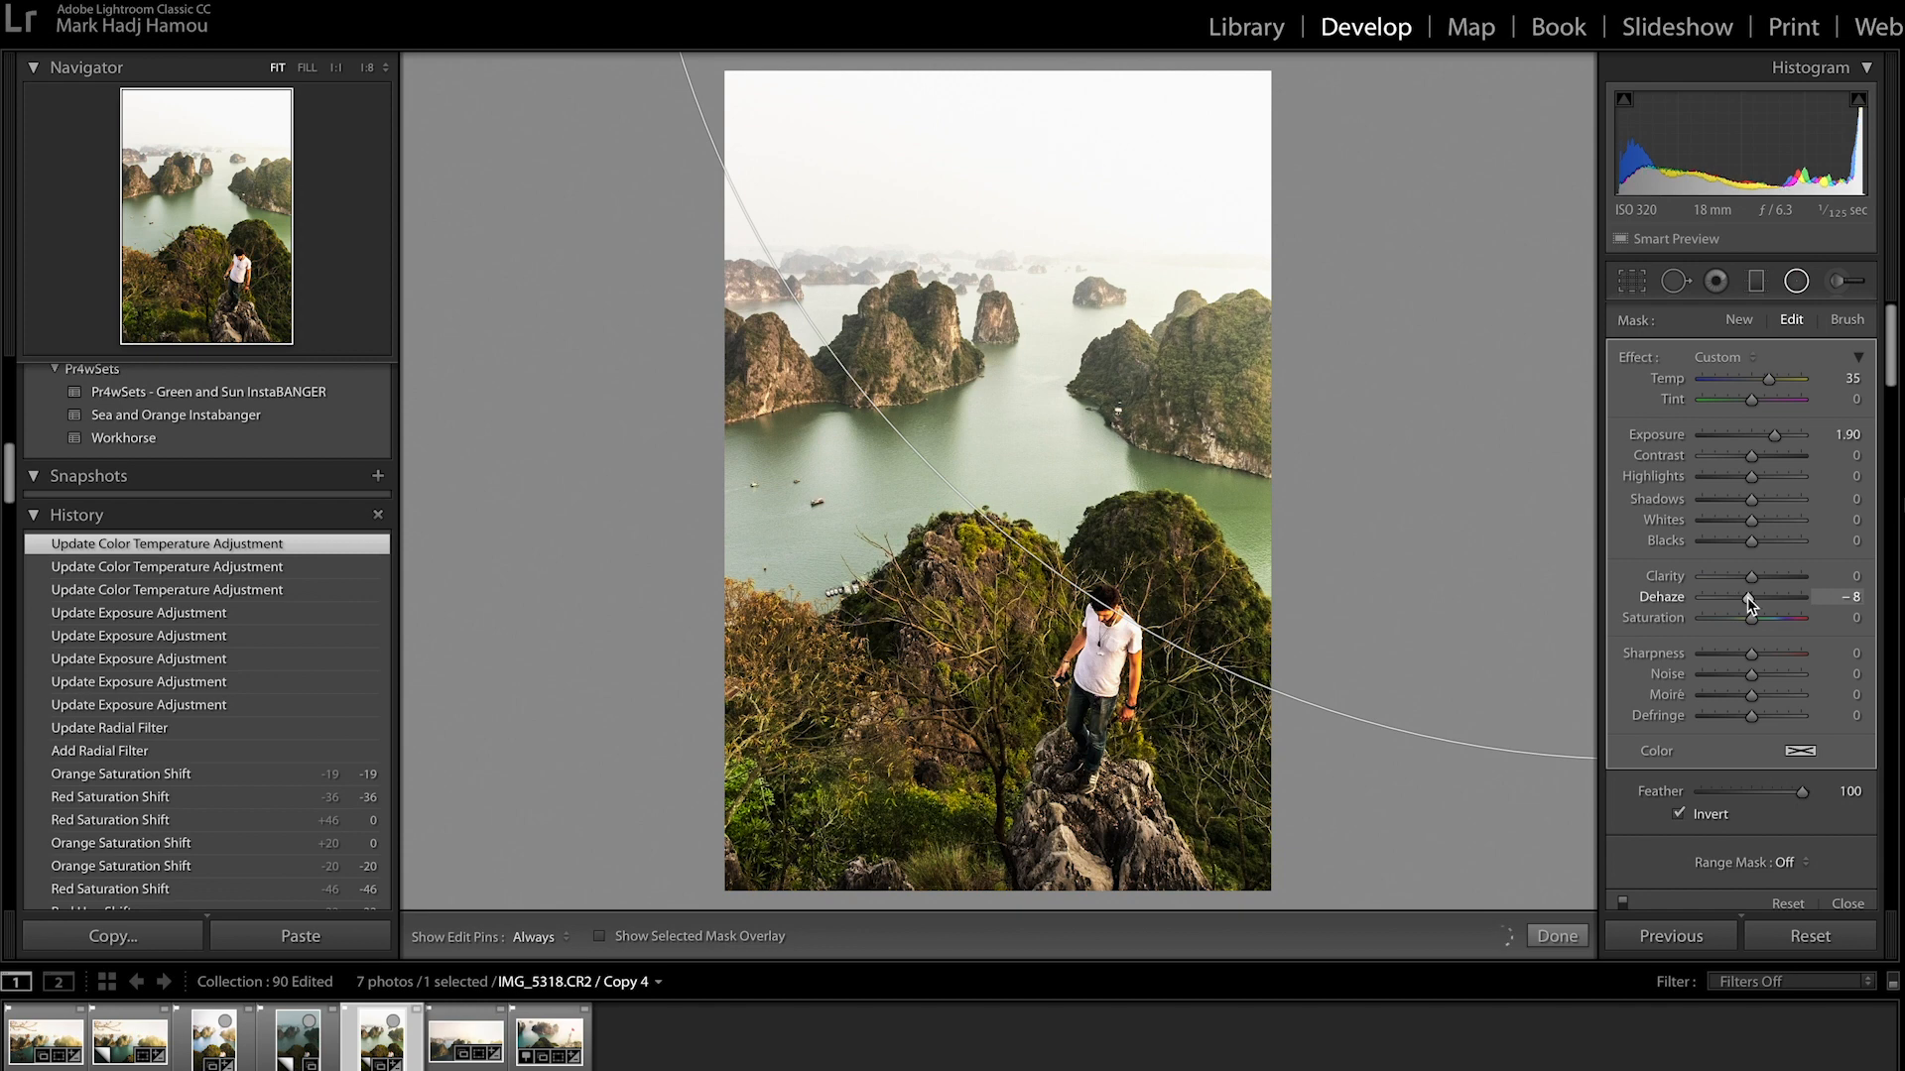
drag(1749, 603, 1749, 604)
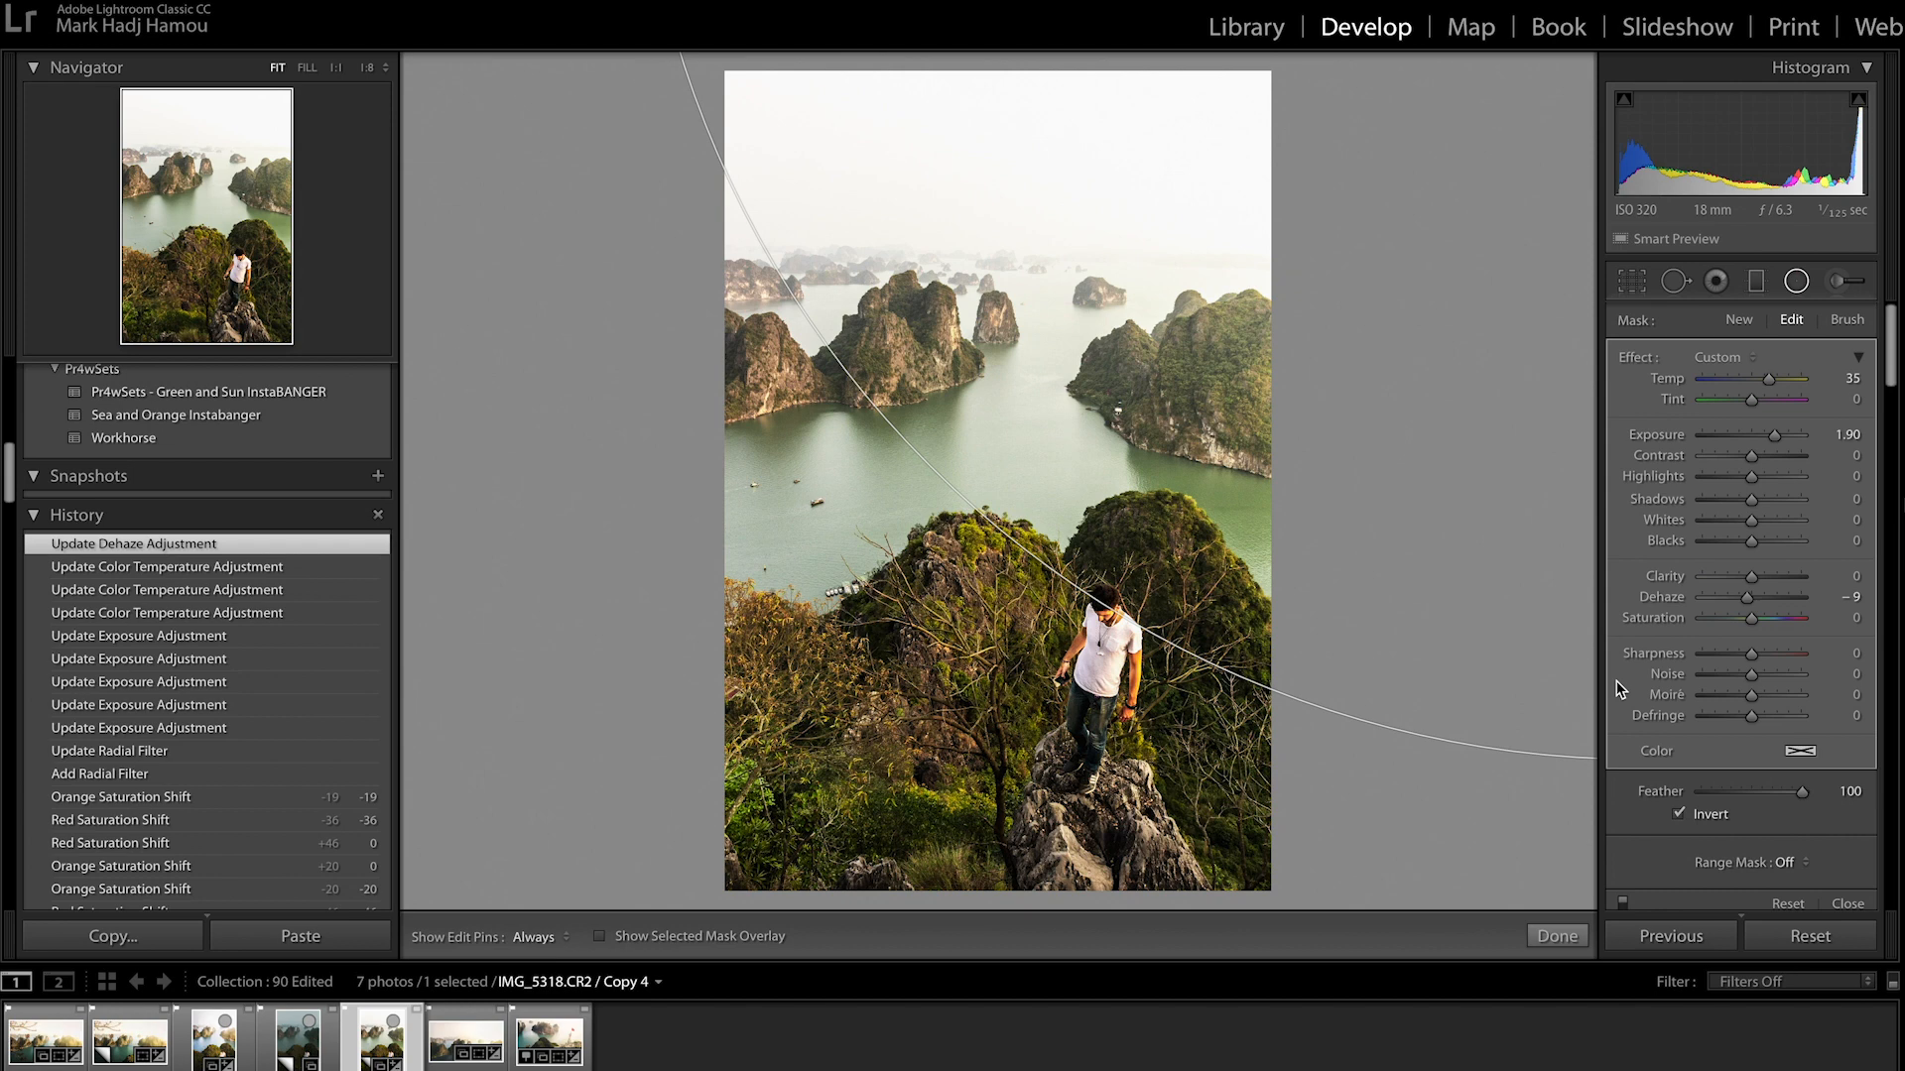
click(1574, 940)
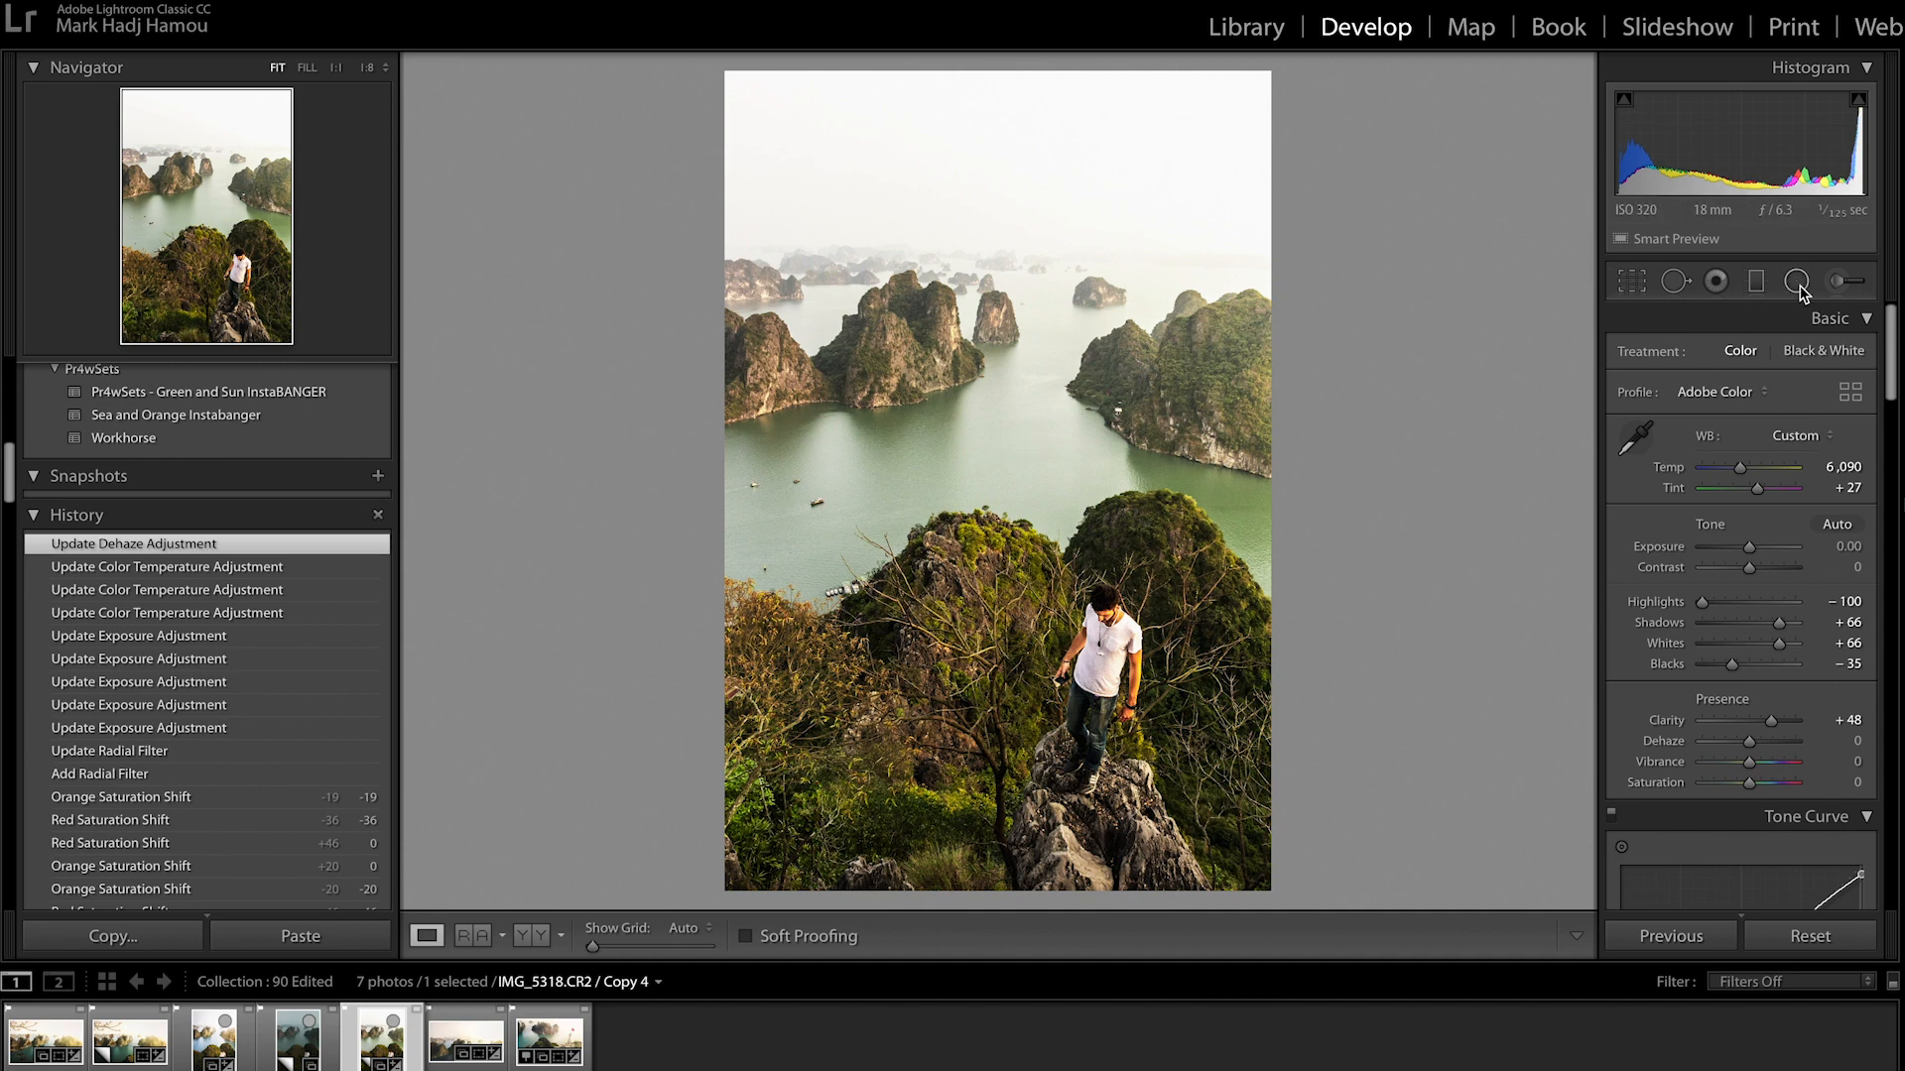
Step: Paint an adjustment brush mask over the bay's water between the cliffs, using a smaller brush near the edges
click(1849, 284)
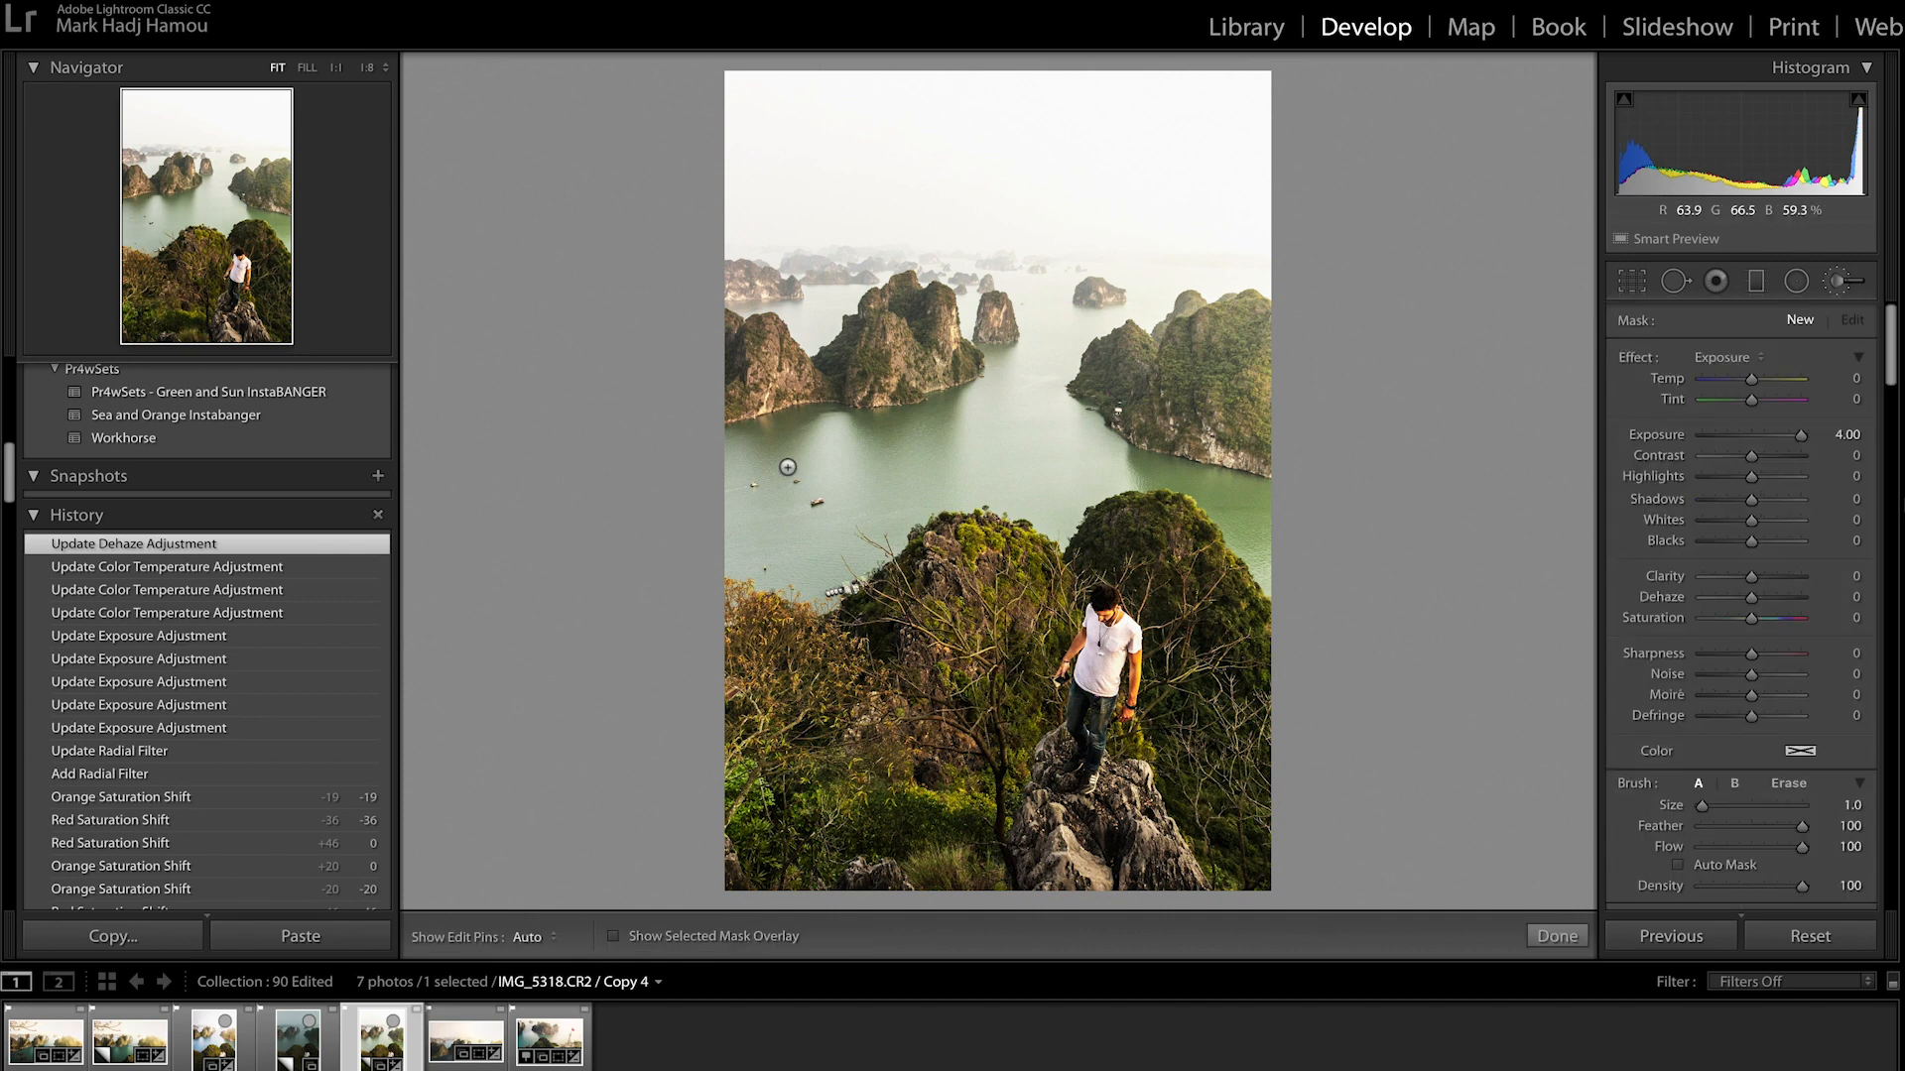
mouse_move(732, 465)
mouse_down()
mouse_move(834, 437)
mouse_move(720, 528)
mouse_move(819, 562)
mouse_move(898, 468)
mouse_move(931, 463)
mouse_move(888, 452)
mouse_move(986, 426)
mouse_up()
key(bracketleft)
key(bracketleft)
key(bracketleft)
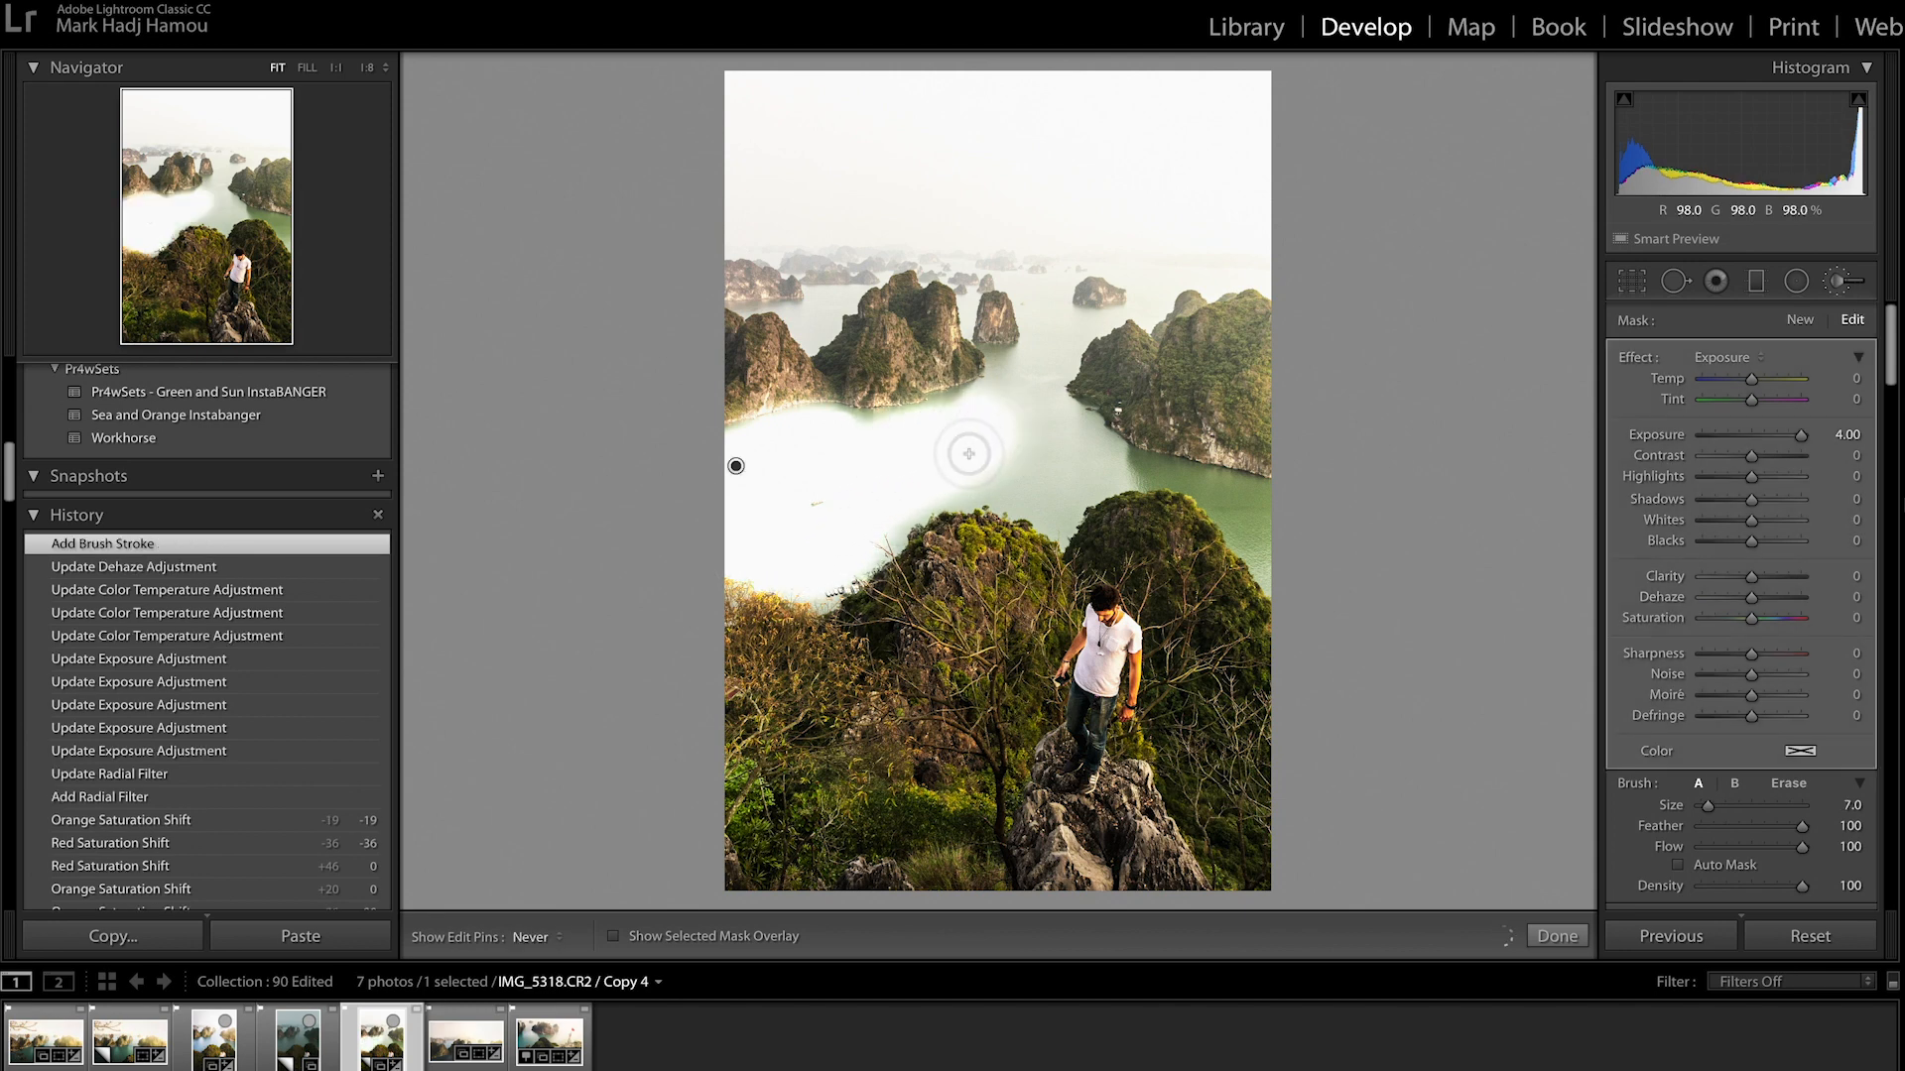
mouse_move(877, 515)
mouse_down()
mouse_move(965, 472)
mouse_move(1051, 502)
mouse_move(1061, 479)
mouse_move(1008, 404)
mouse_move(1021, 361)
mouse_move(1025, 417)
mouse_move(1102, 467)
mouse_move(1252, 488)
mouse_move(1262, 513)
mouse_move(1230, 528)
mouse_move(1281, 581)
mouse_move(1219, 494)
mouse_up()
key(bracketleft)
Step: Reset the water mask's Exposure to 0 and lower its Saturation to −66
key(h)
double_click(1655, 435)
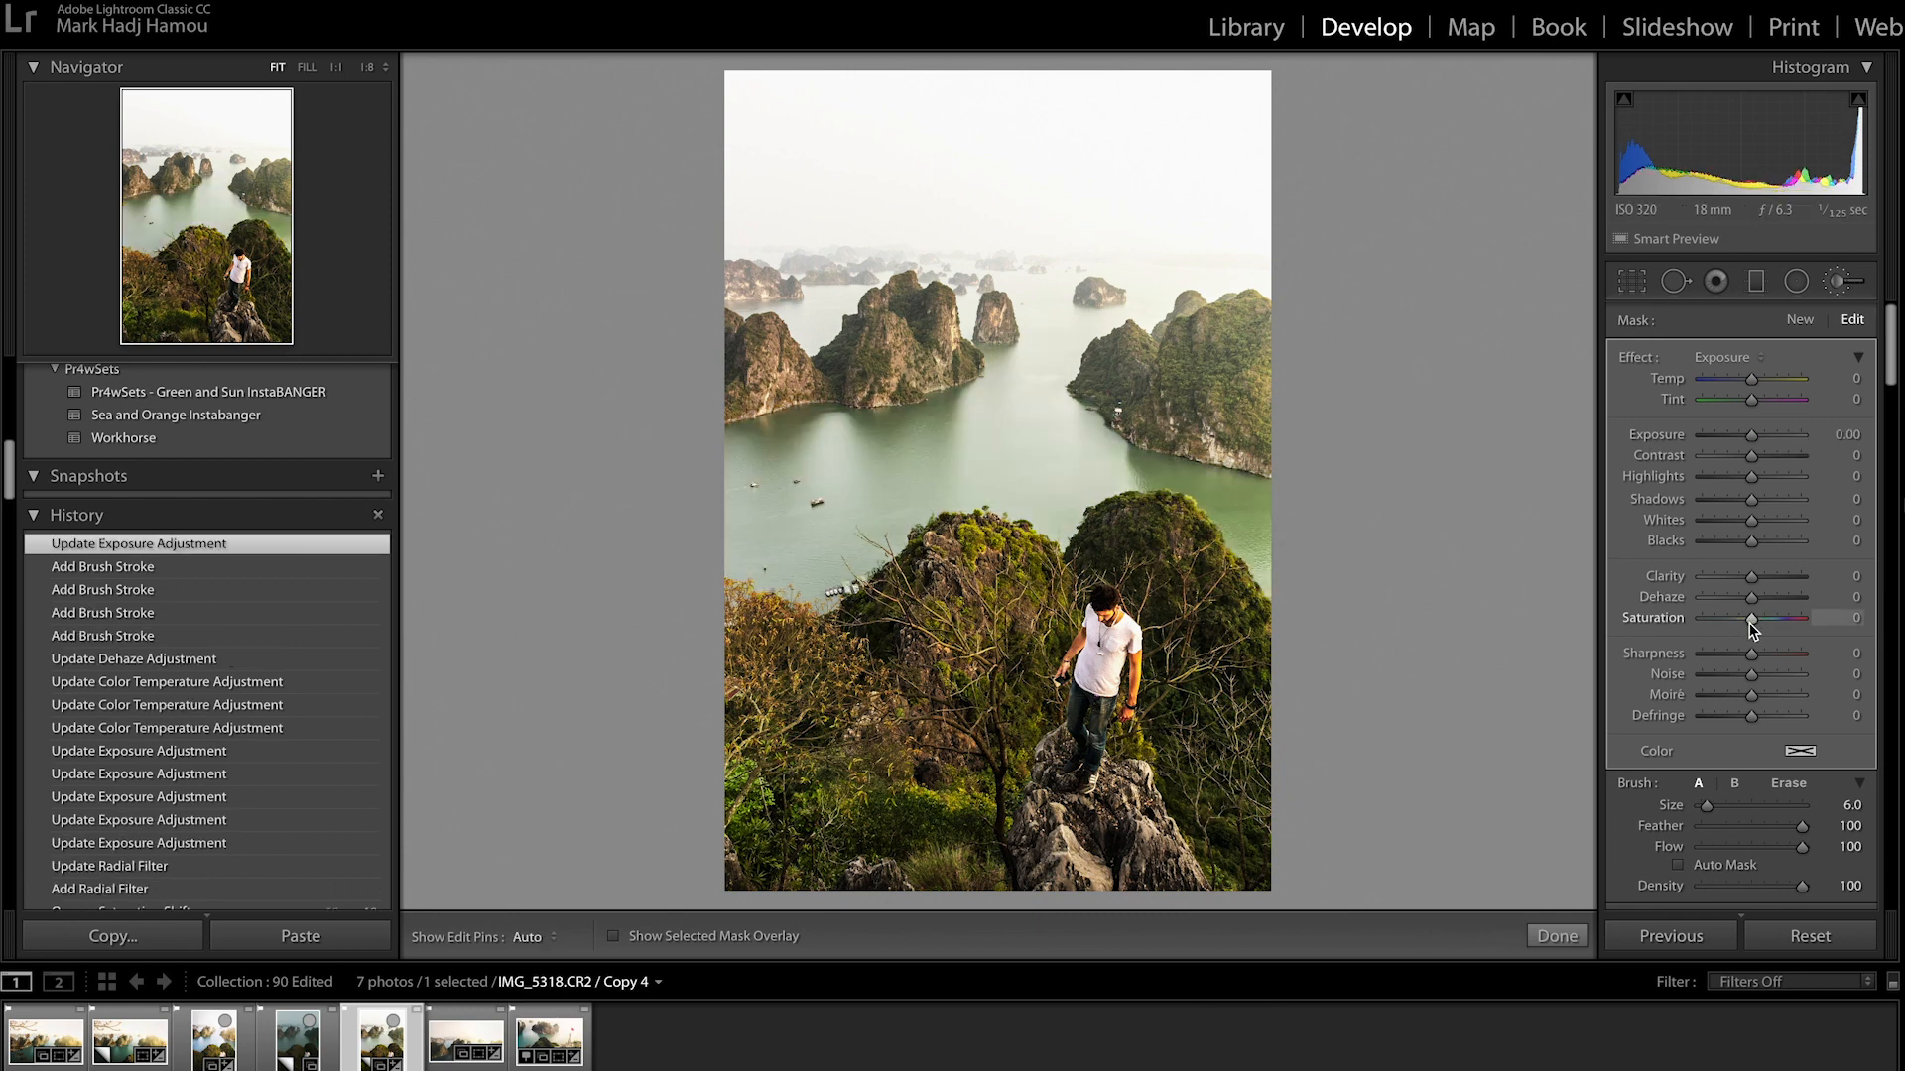
drag(1750, 623, 1720, 619)
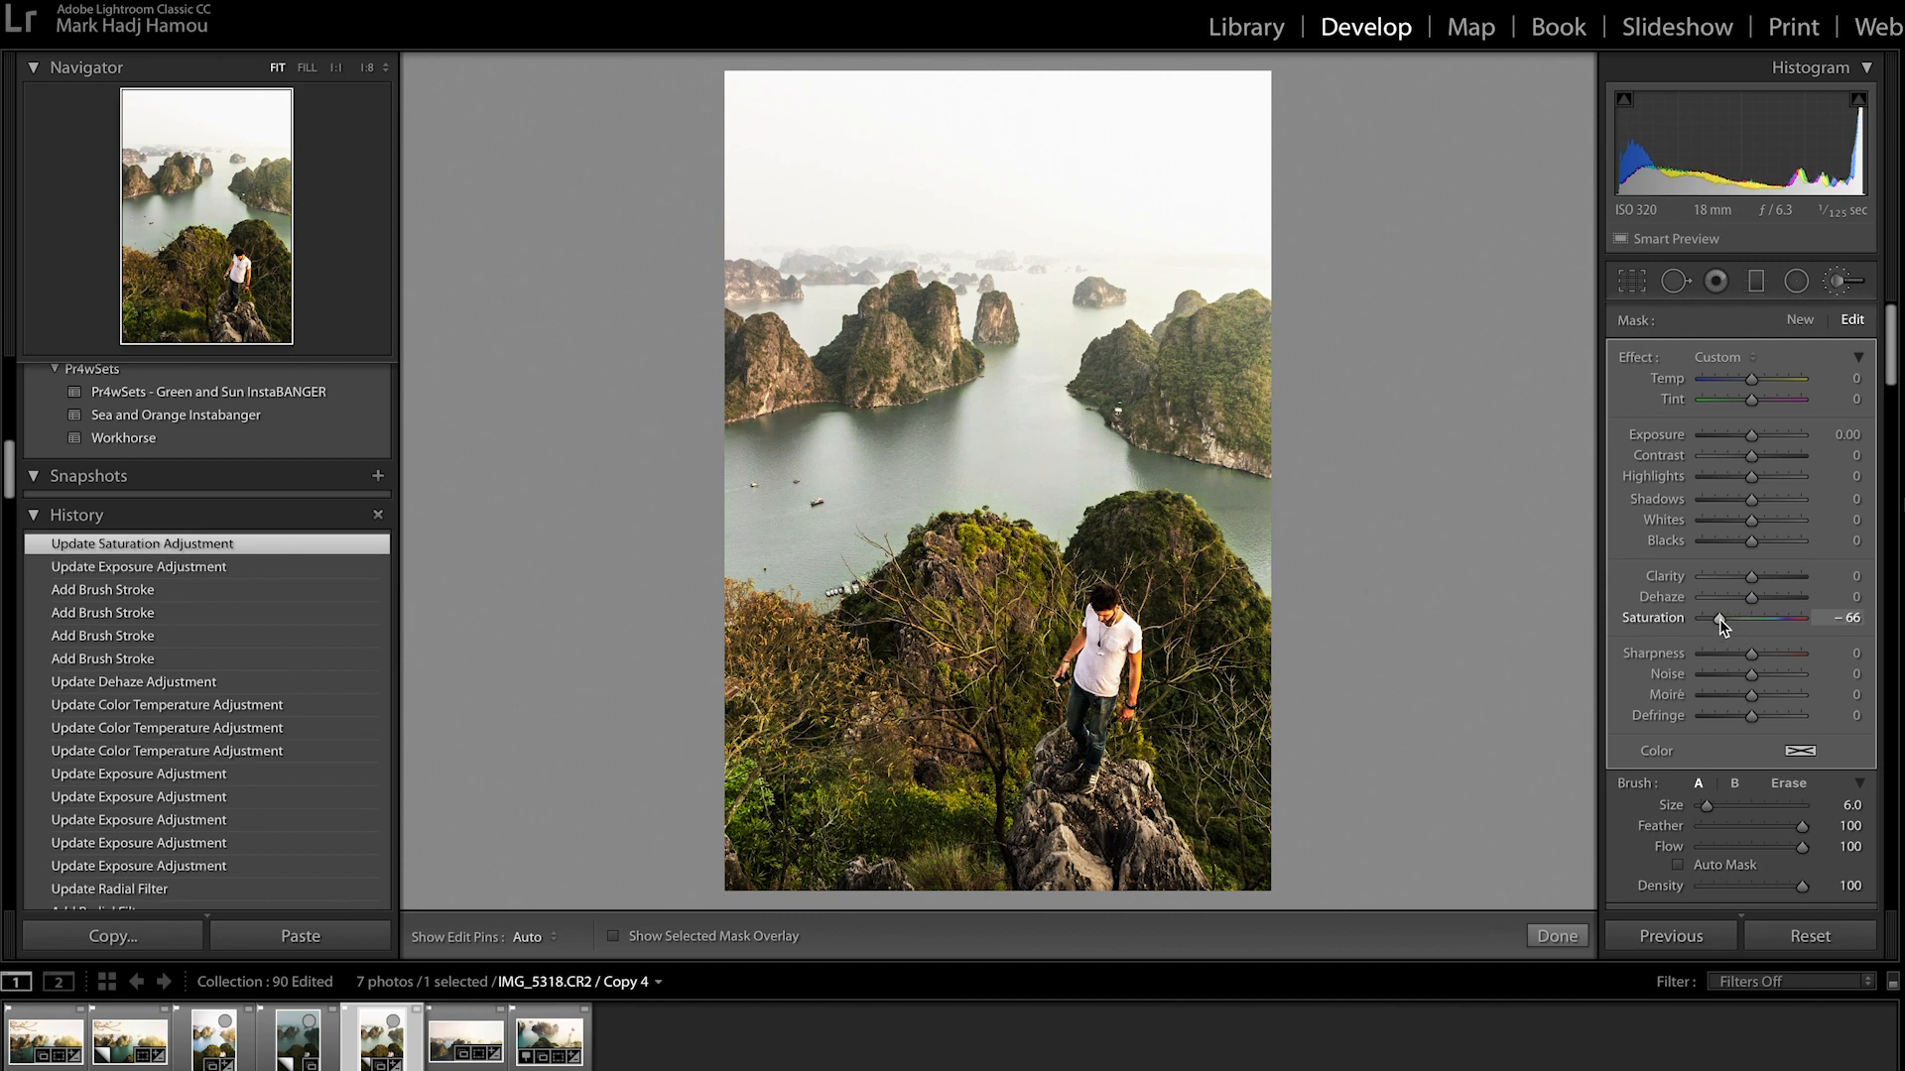
Step: Lower the water mask's Saturation to −68 and cool its Temp to −30
drag(1719, 619, 1720, 621)
drag(1743, 378, 1738, 384)
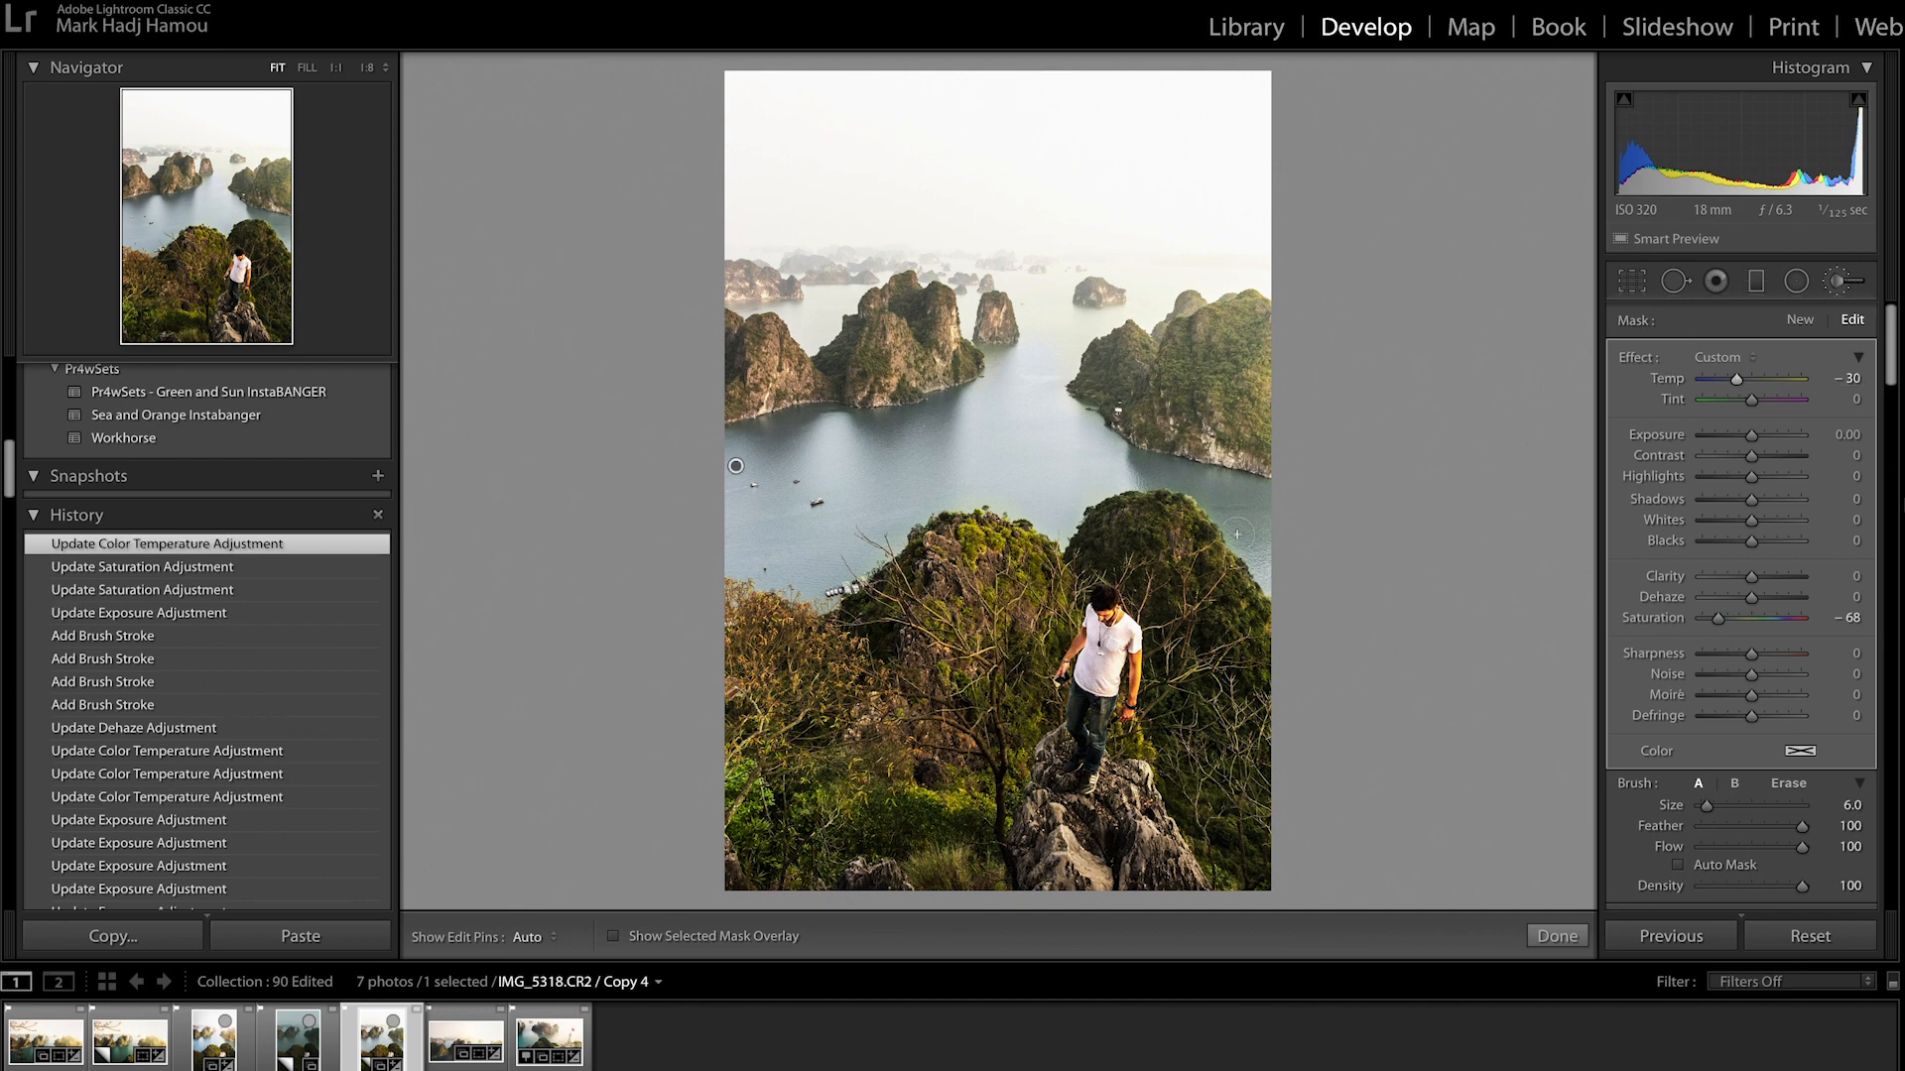
Step: Extend the water mask with a size 4.0 brush over missed water at the photo's right edge and beside the cliffs
scroll(1284, 470, down, 2)
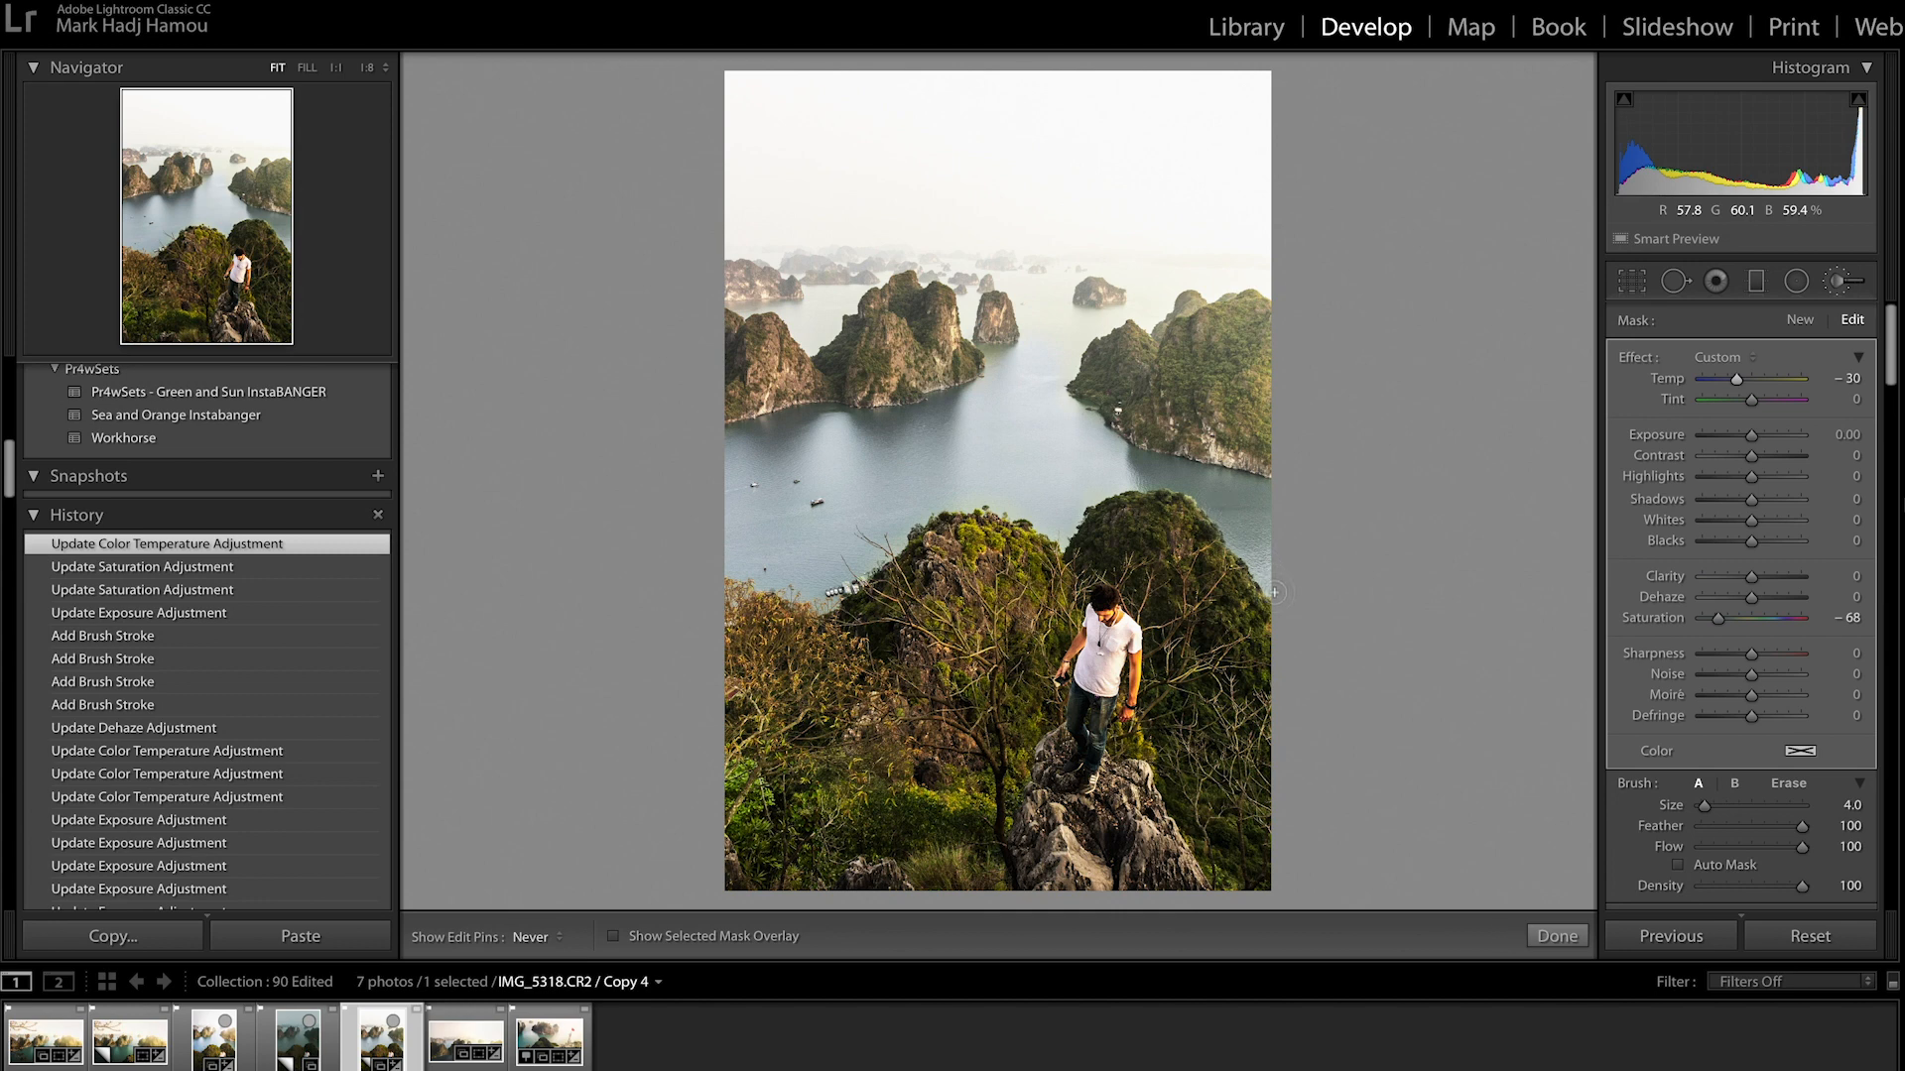
drag(1275, 593, 1261, 615)
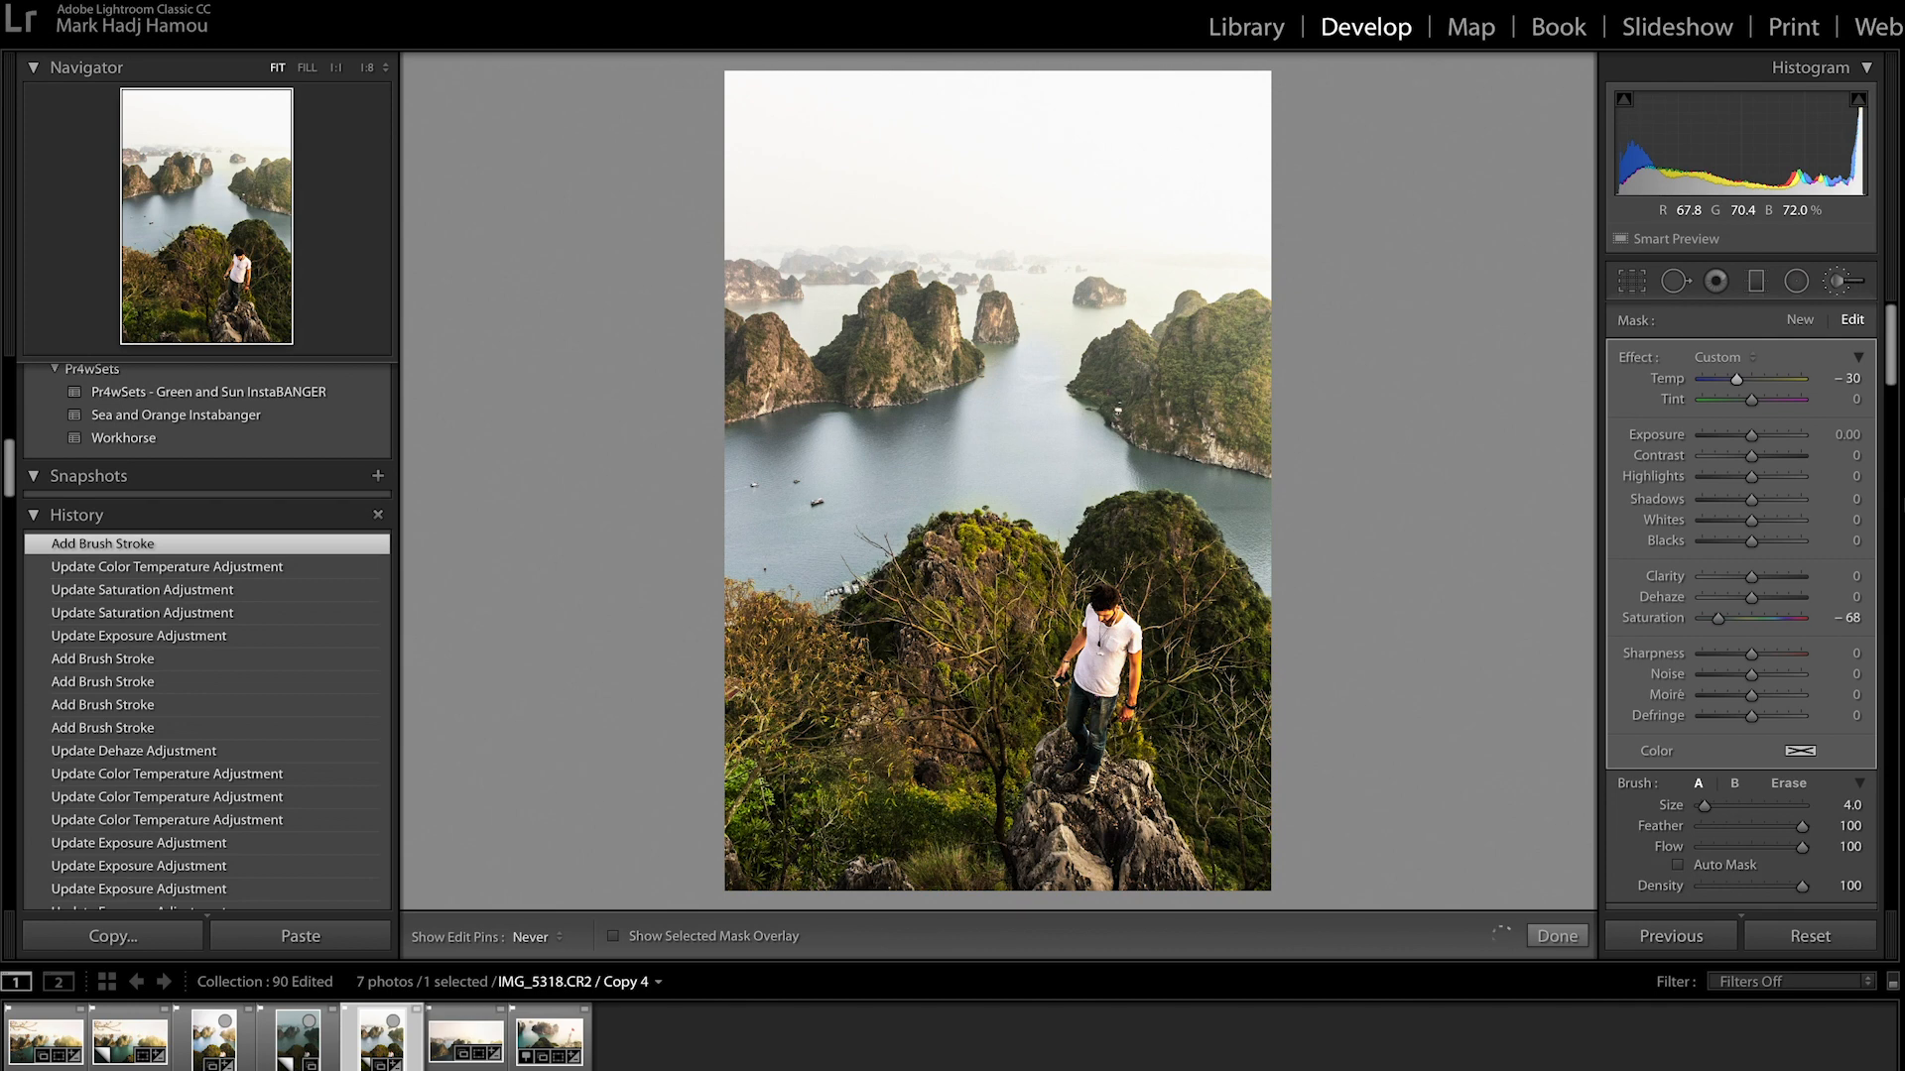
key(h)
mouse_move(846, 367)
mouse_down()
mouse_move(794, 312)
mouse_move(809, 325)
mouse_up()
key(h)
key(h)
drag(1038, 390, 1047, 377)
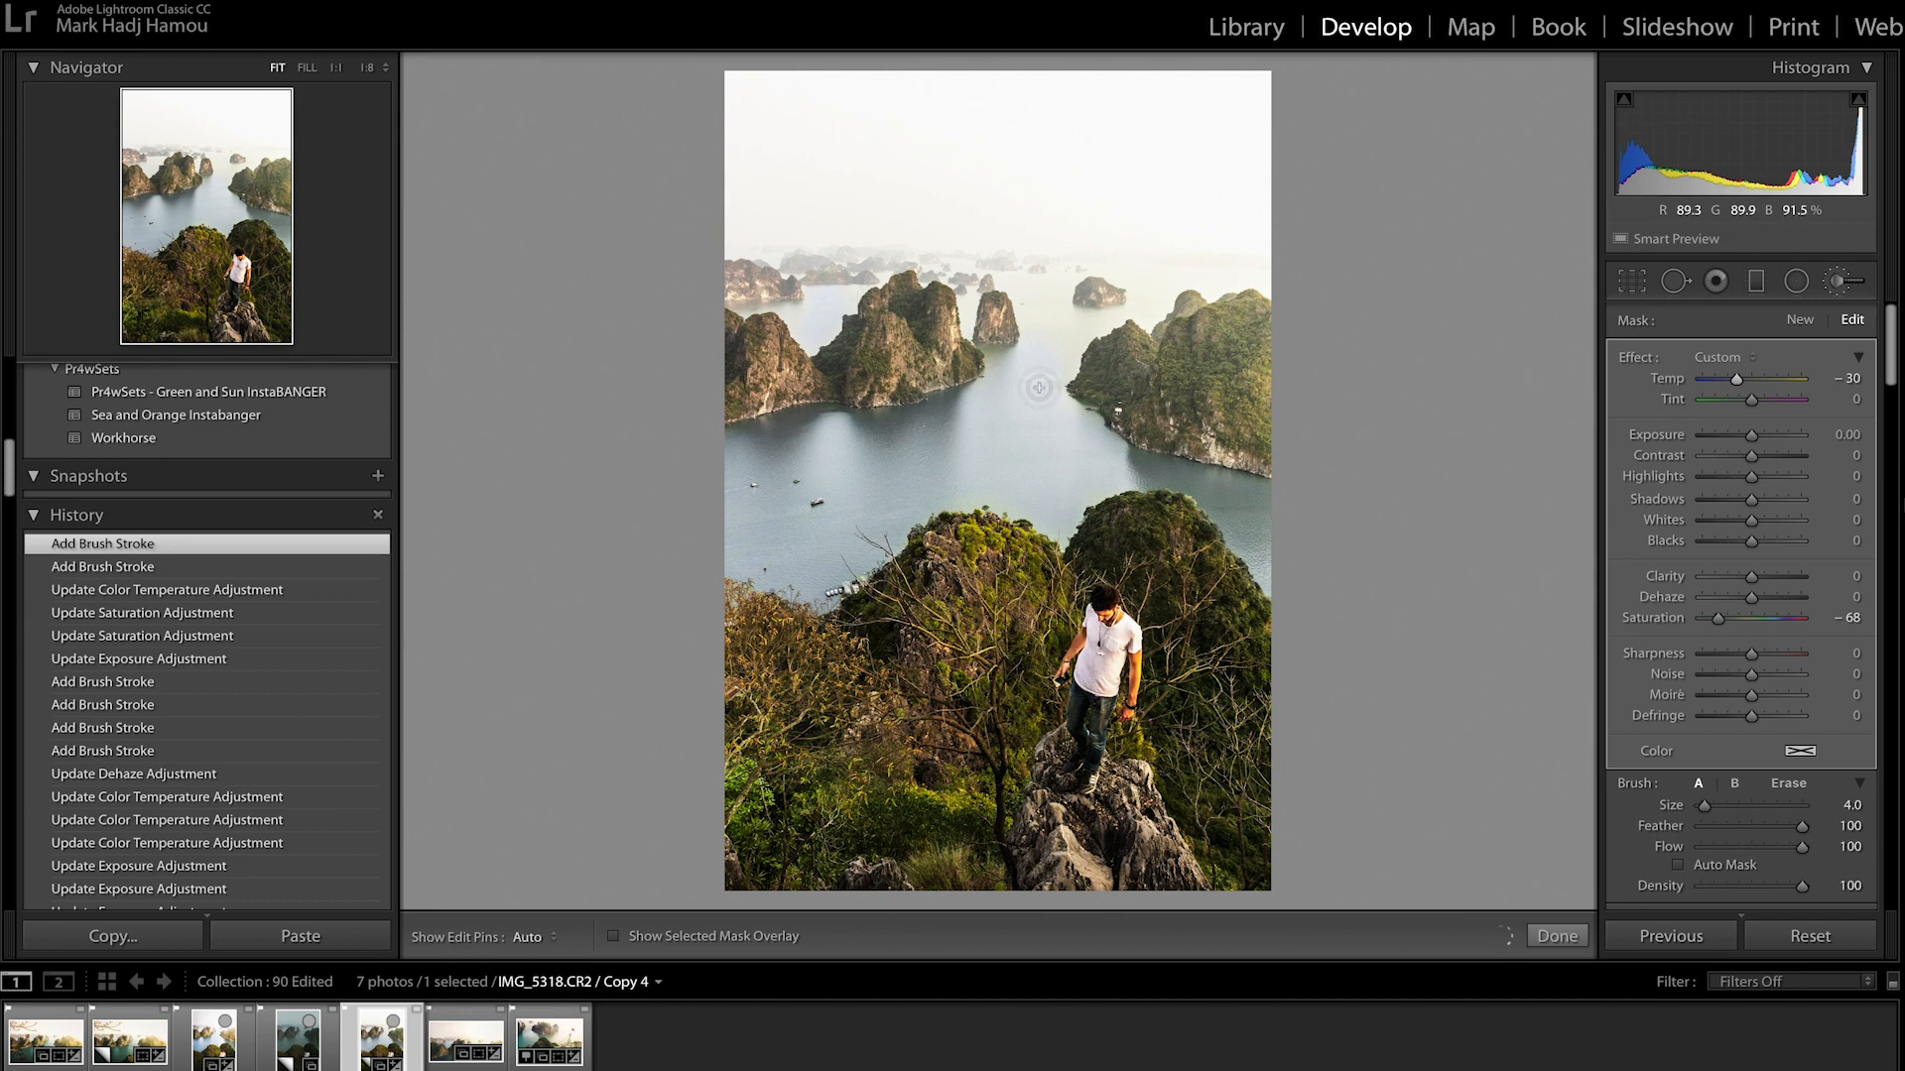
key(h)
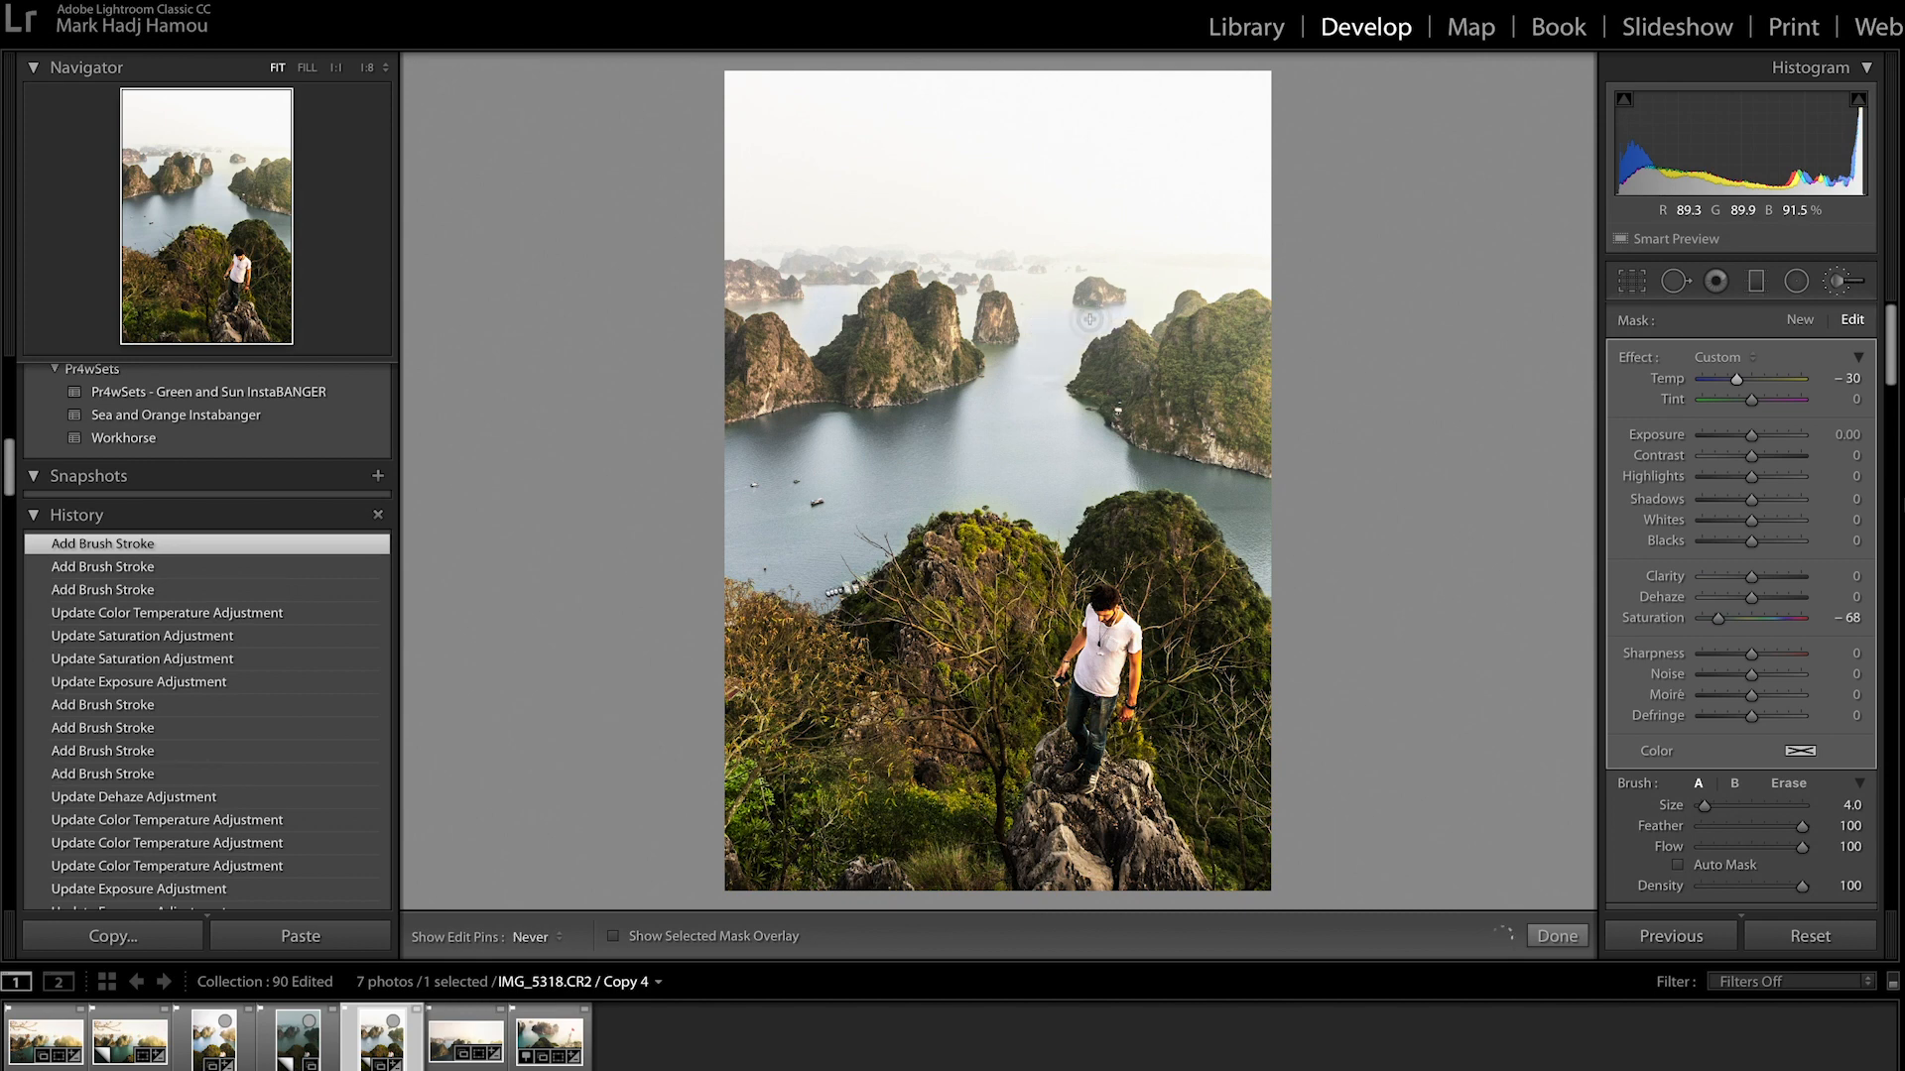
Step: Erase water mask spill around the small rock islets near the horizon with a size 6.0 eraser
key(h)
alt+click(1079, 297)
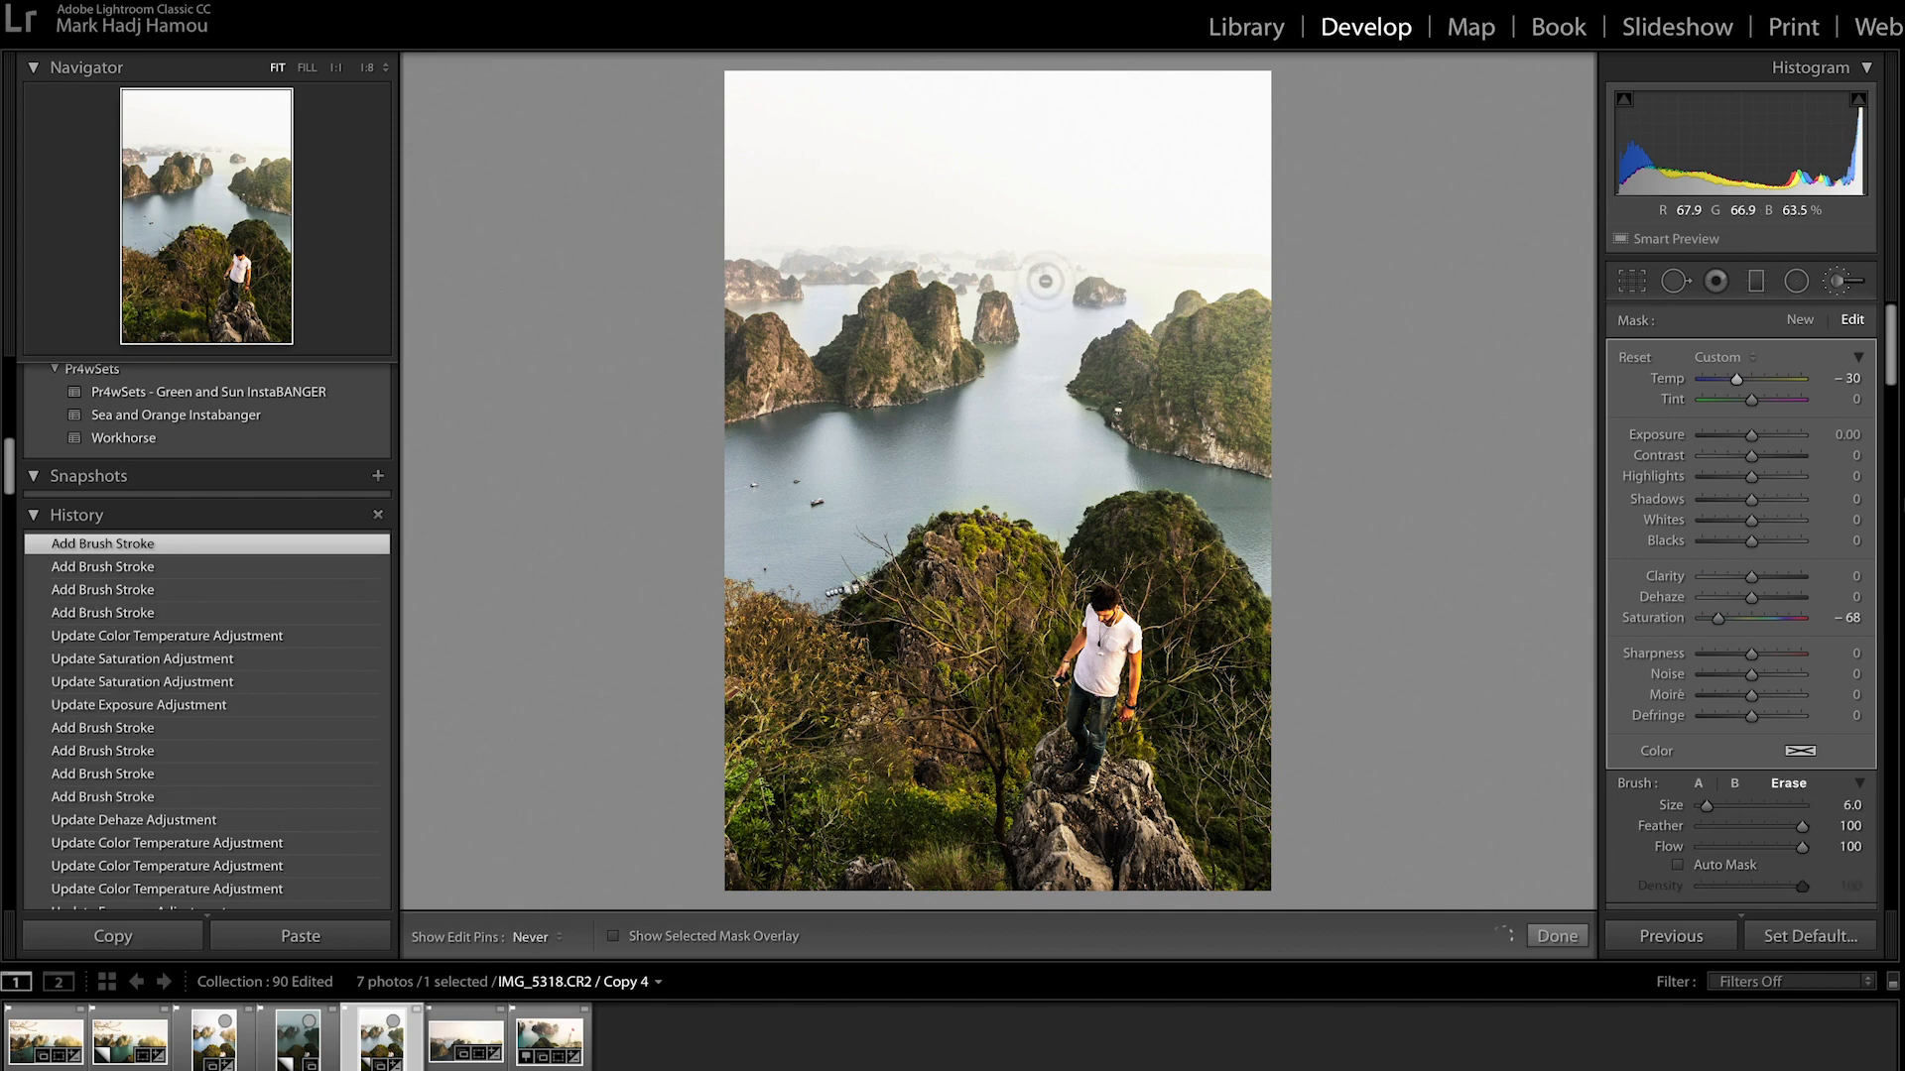
alt+click(969, 310)
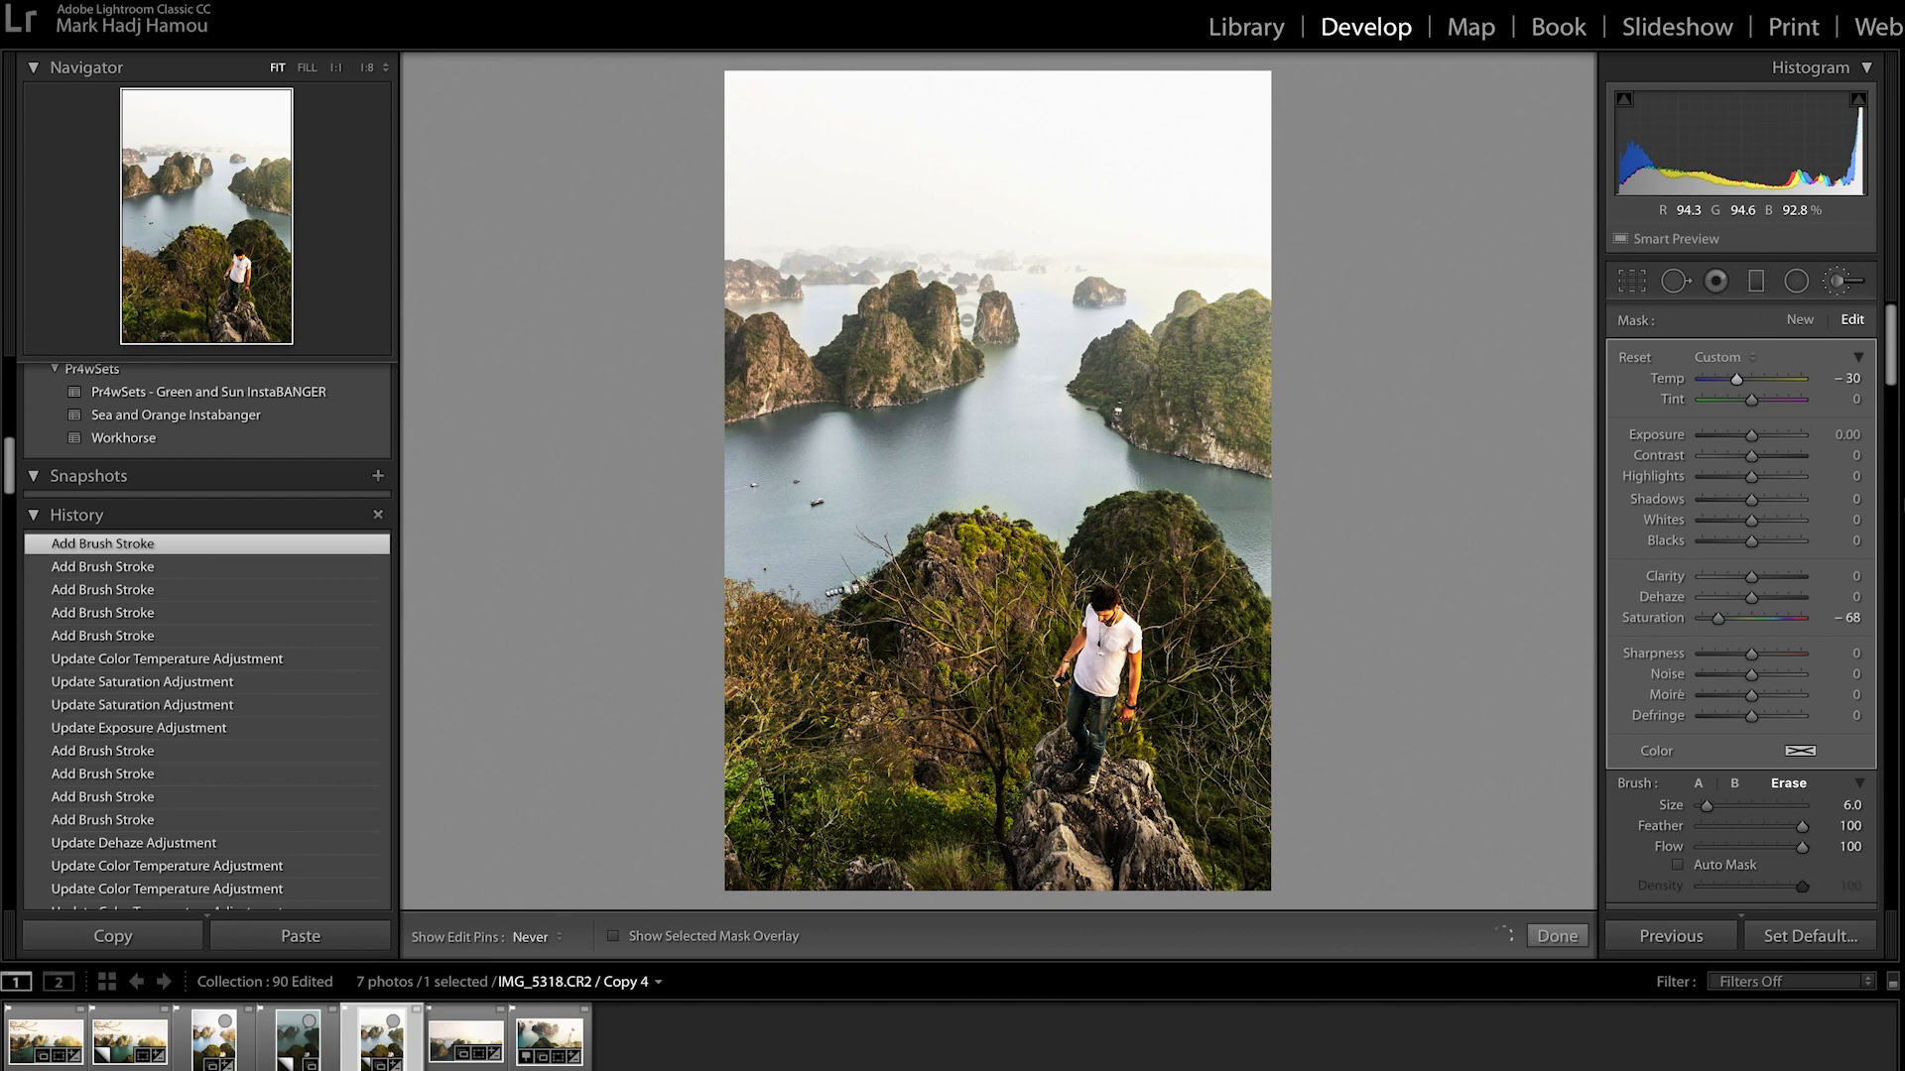
Step: Touch up the water mask with a size 2.0 brush between the cliffs and beside the dark right-hand hill, and finish editing it
click(969, 309)
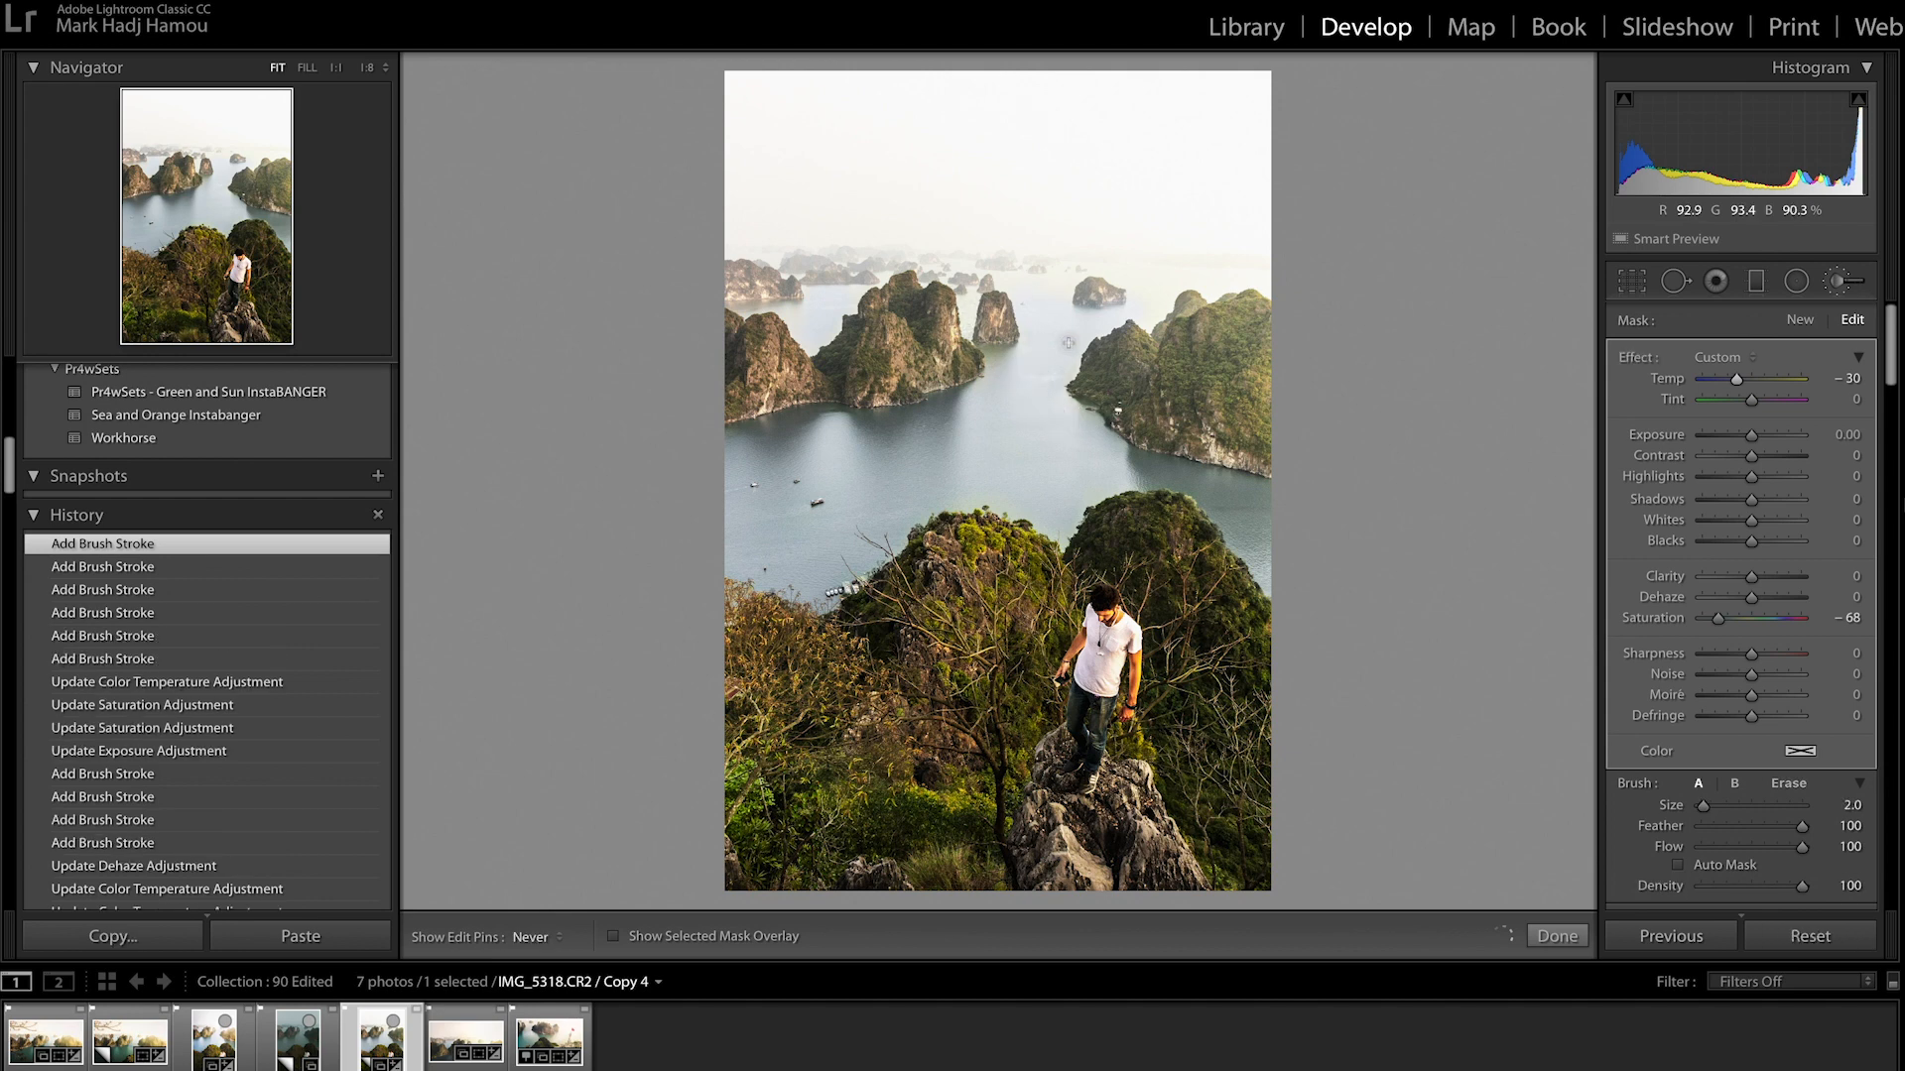
click(1053, 335)
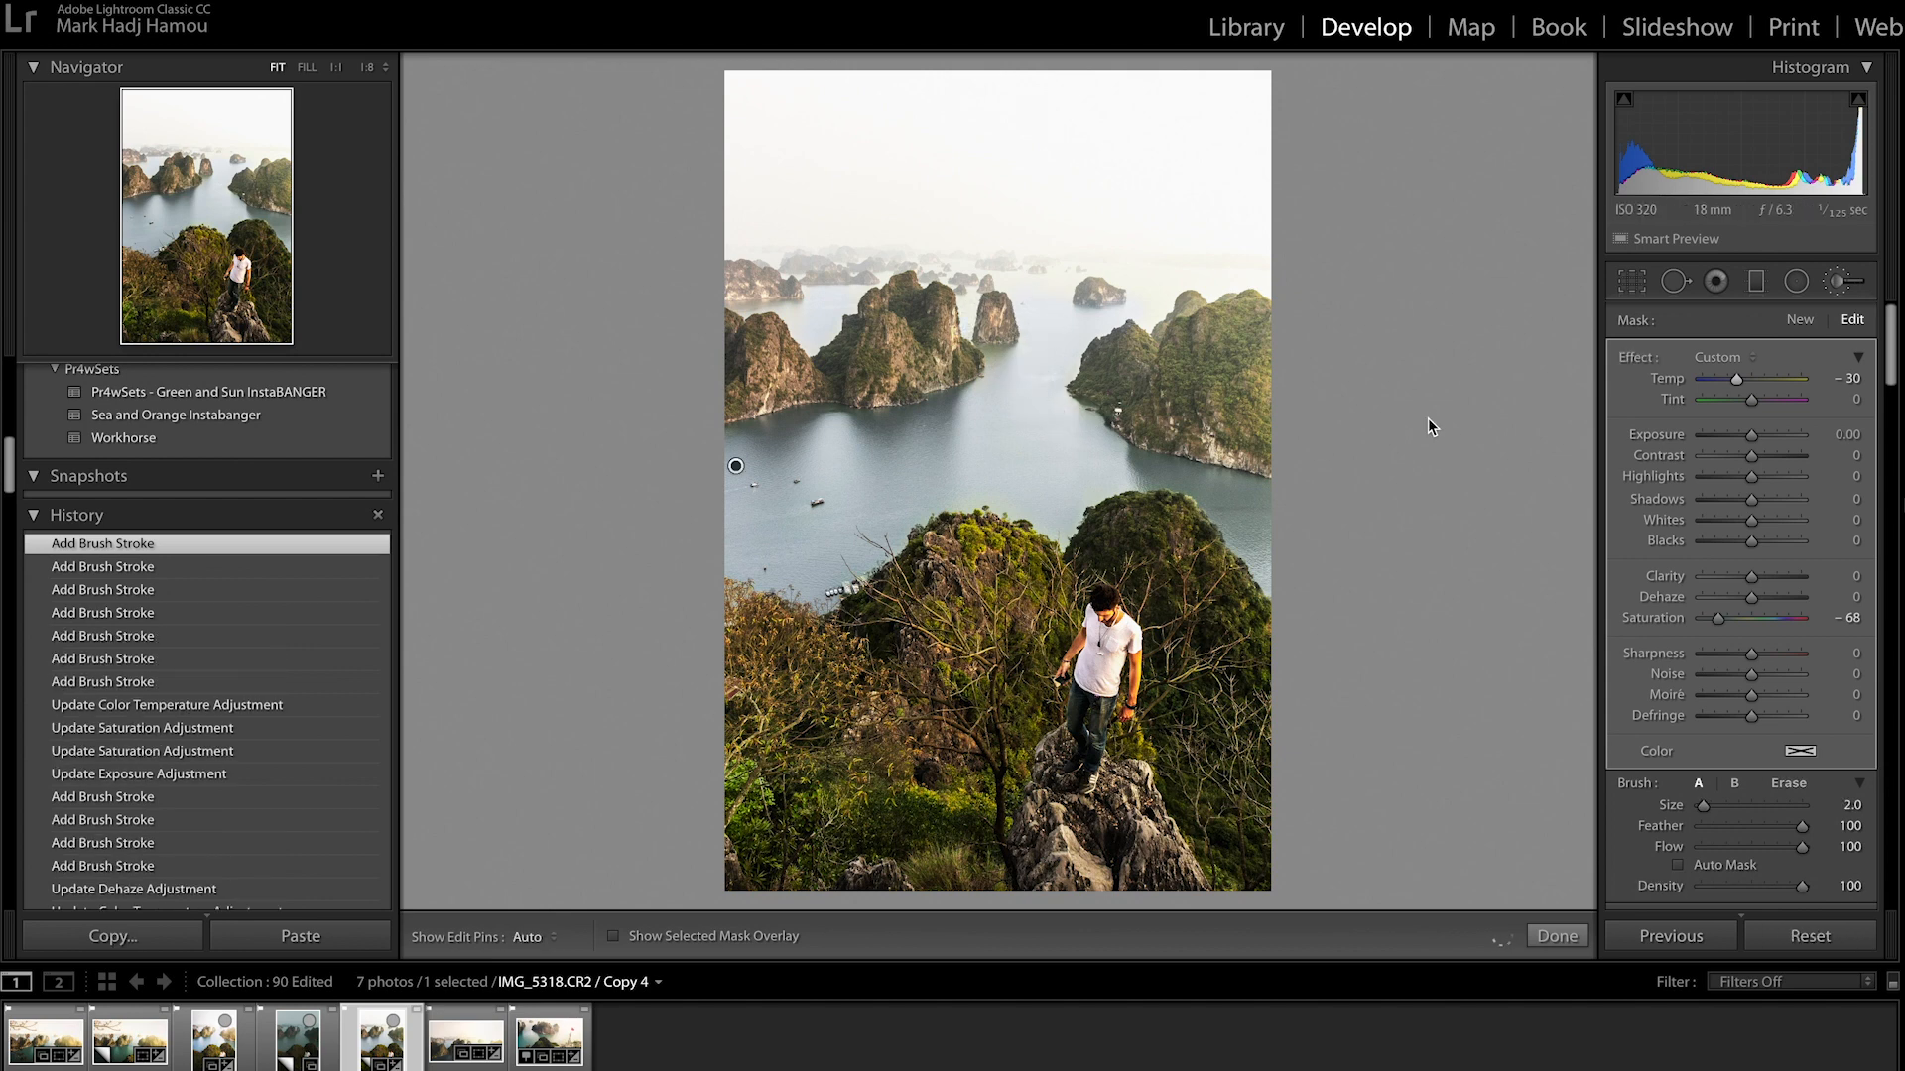
key(h)
key(h)
click(1245, 599)
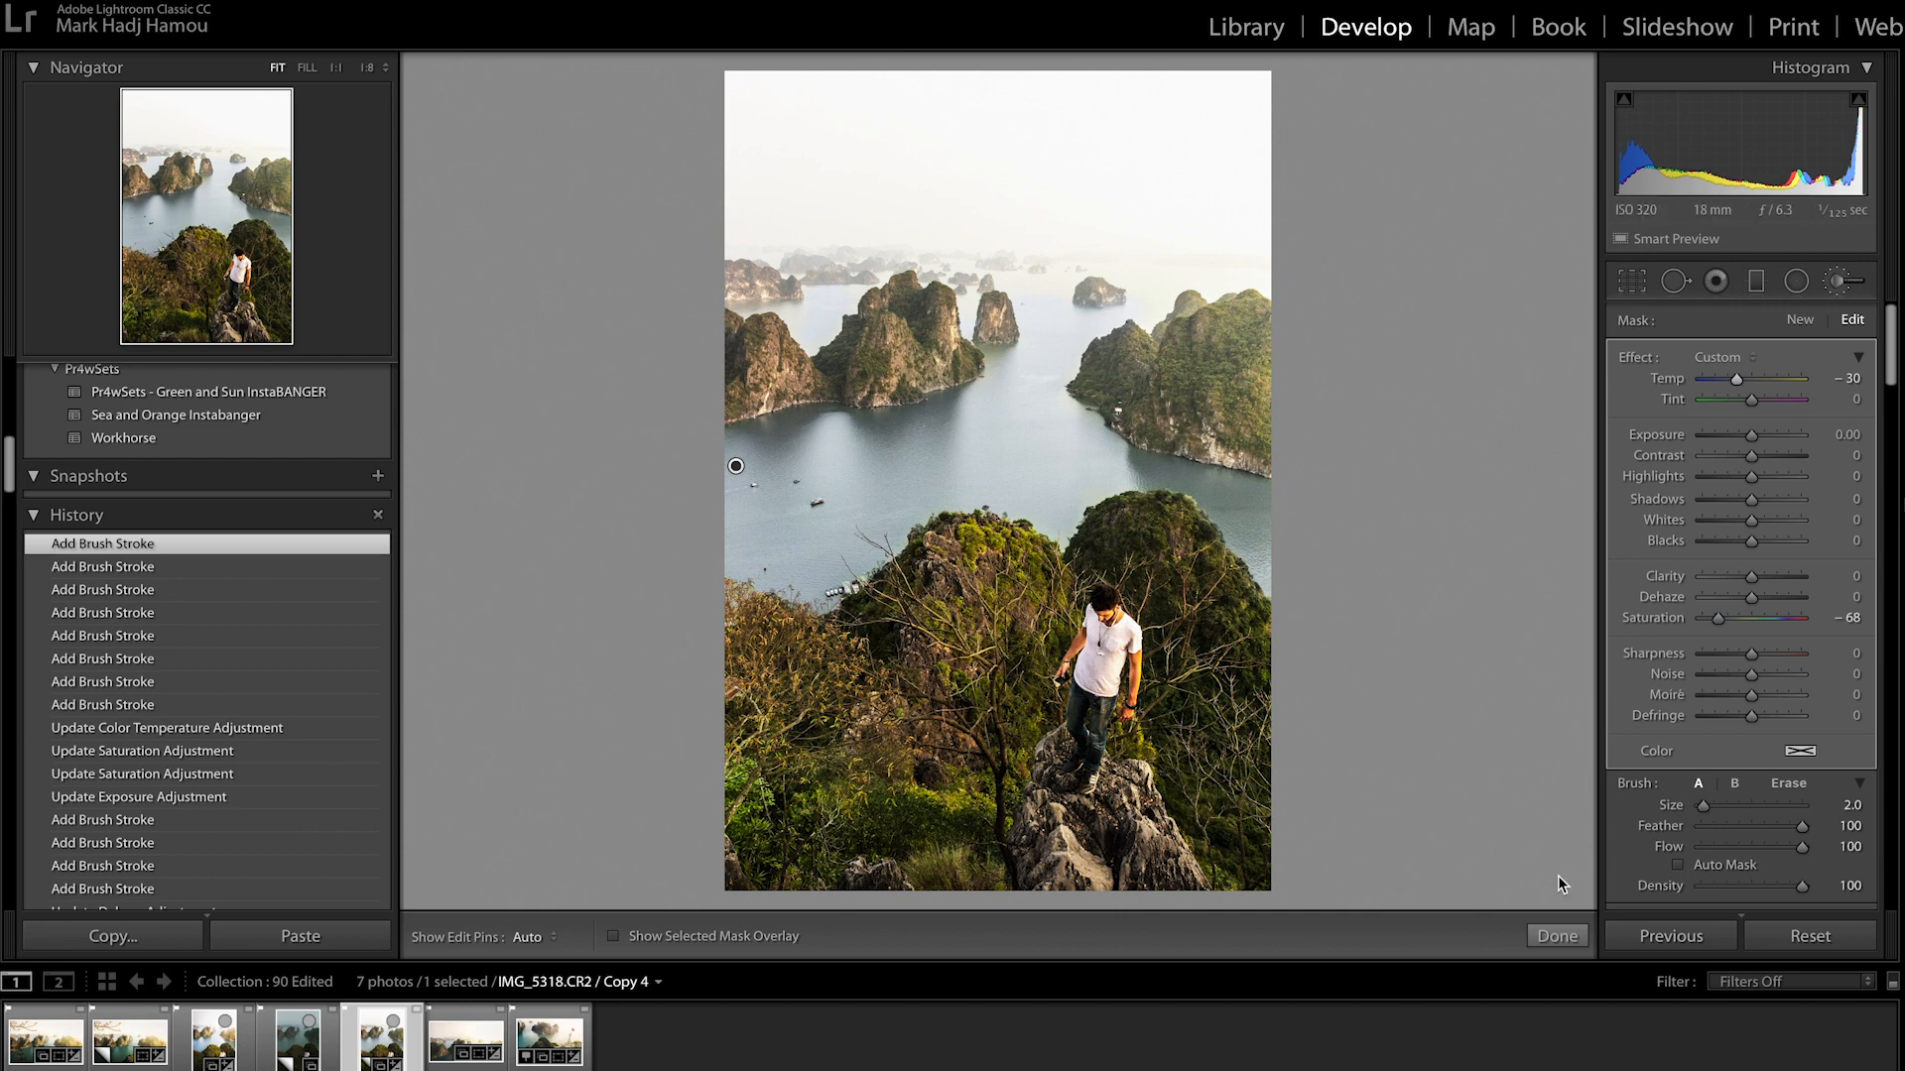
click(1556, 936)
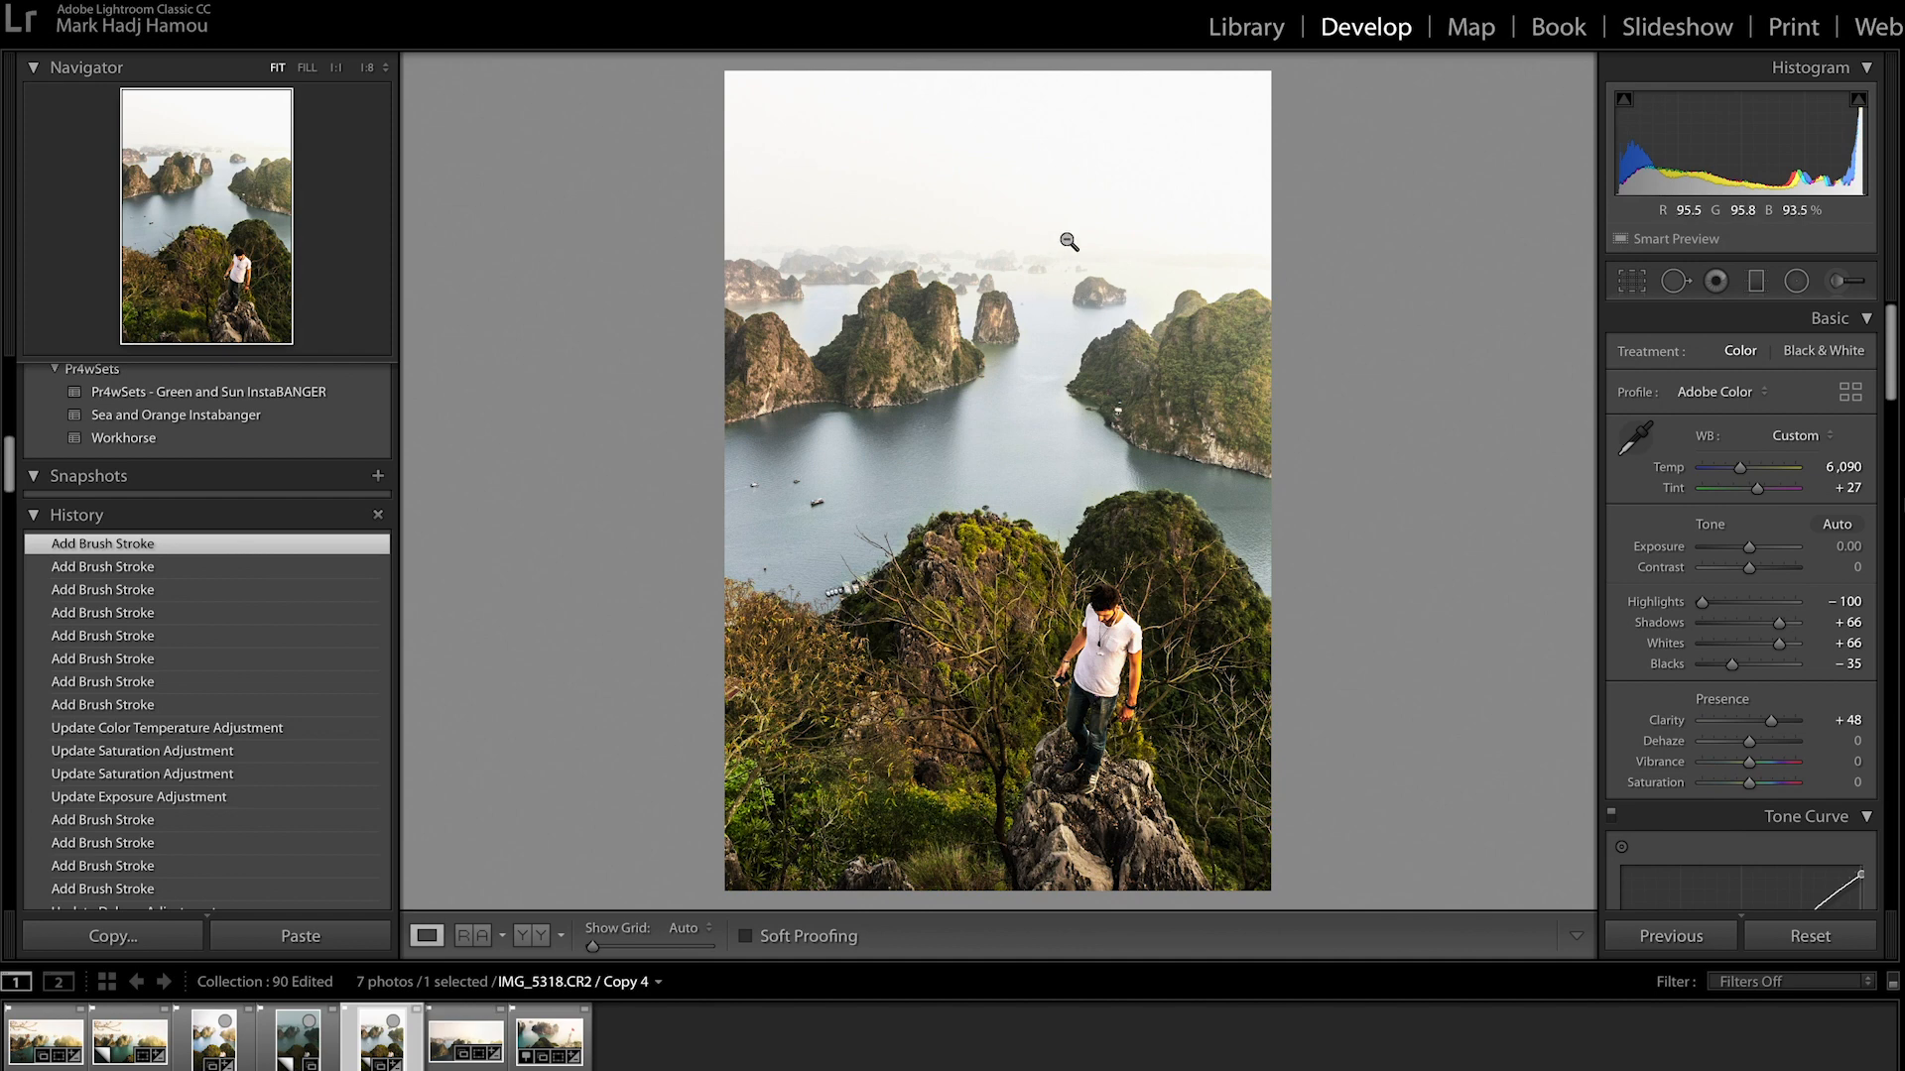
Step: Add a horizontal graduated filter covering the sky and fading out across the far cliffs, and reset its Exposure to 0
click(1756, 281)
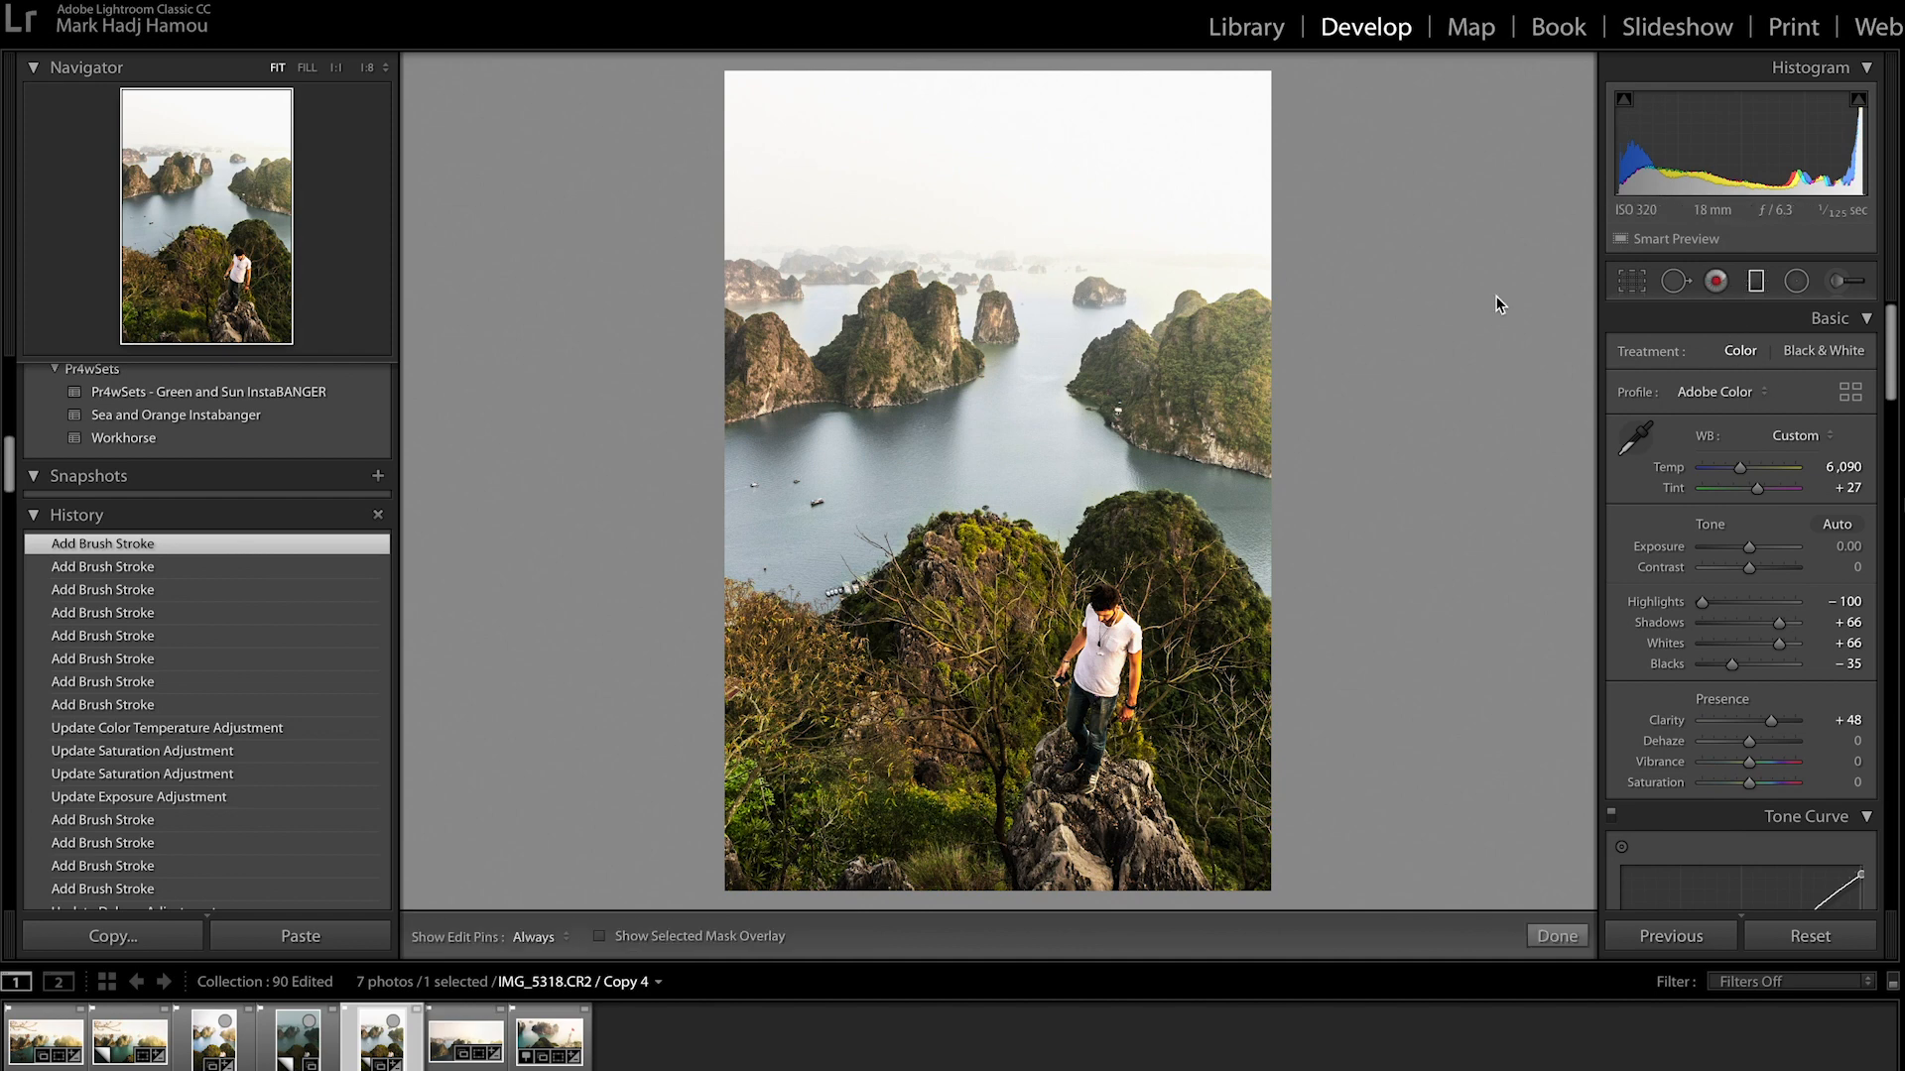
drag(993, 267, 997, 394)
double_click(1657, 435)
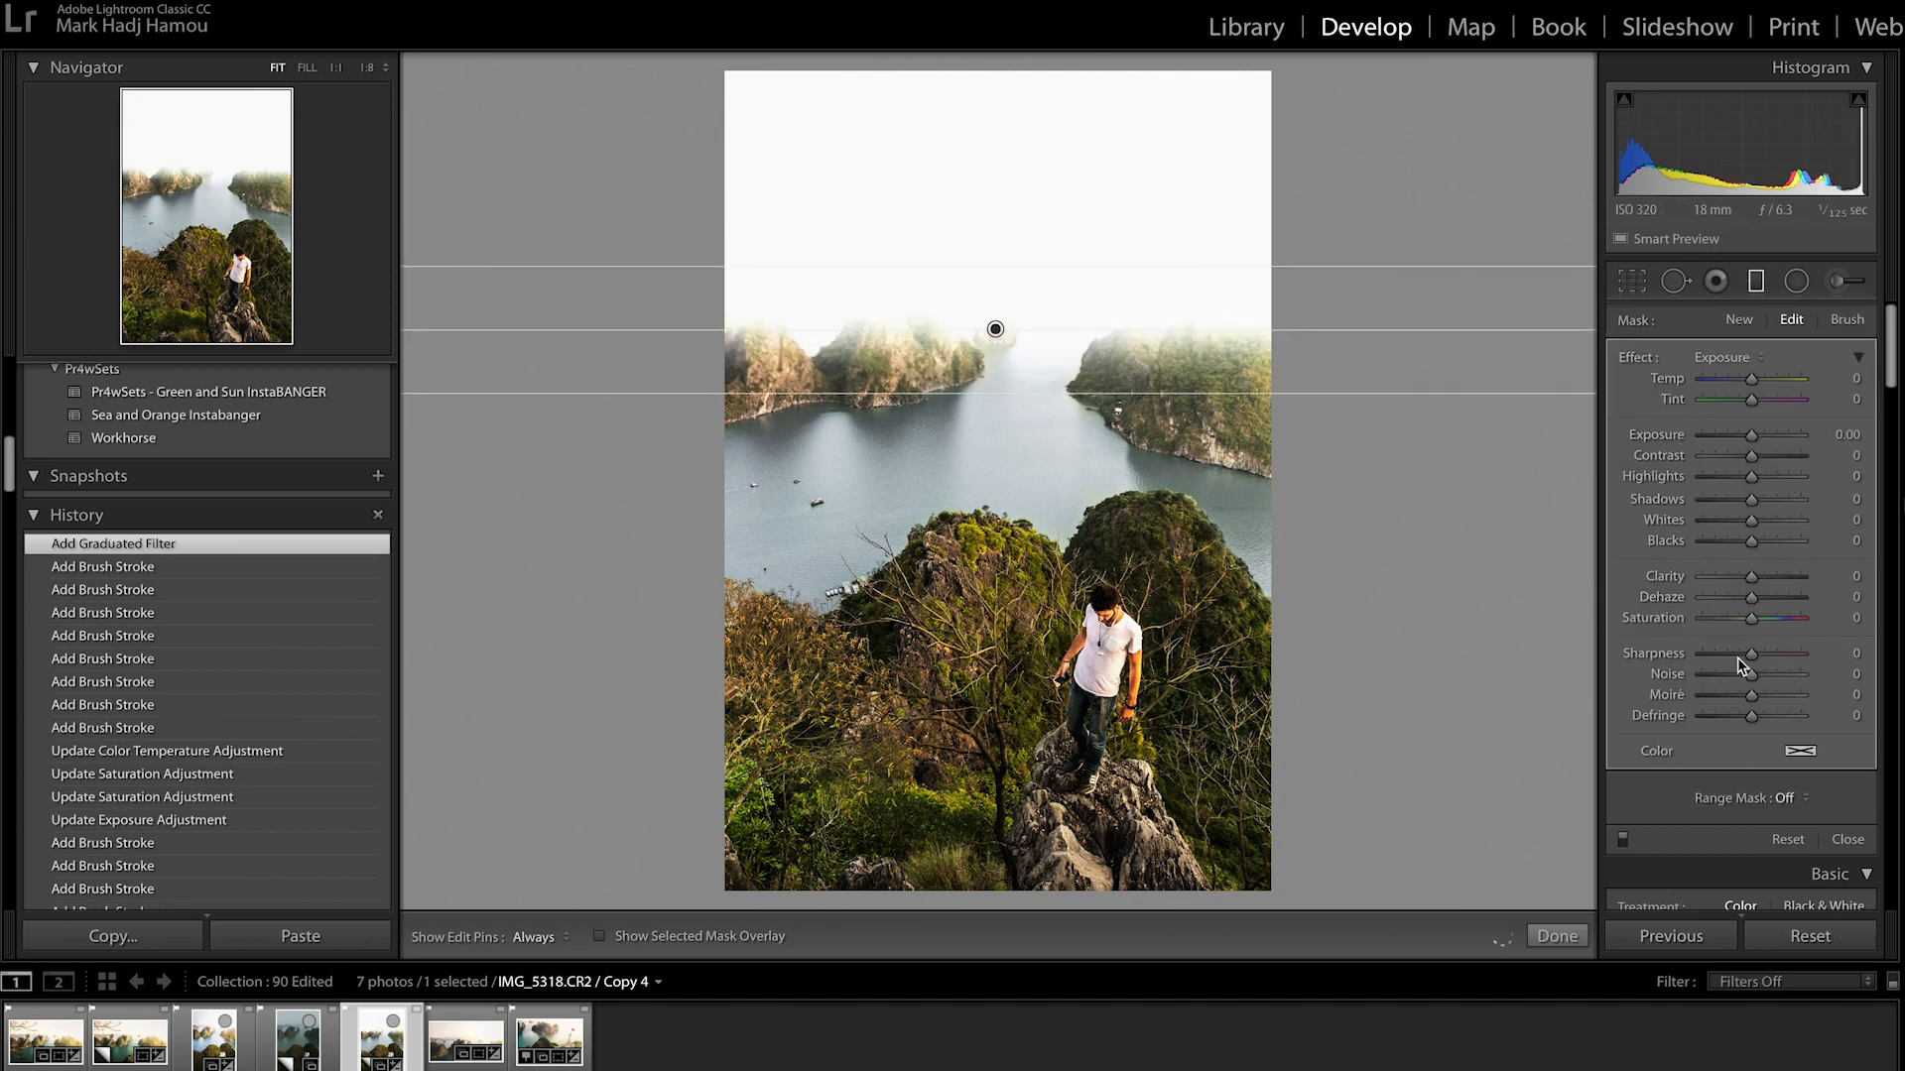
Step: Lower the sky filter's Saturation to −54, shift the filter slightly upward in the photo, and finish editing it
drag(1748, 620, 1718, 622)
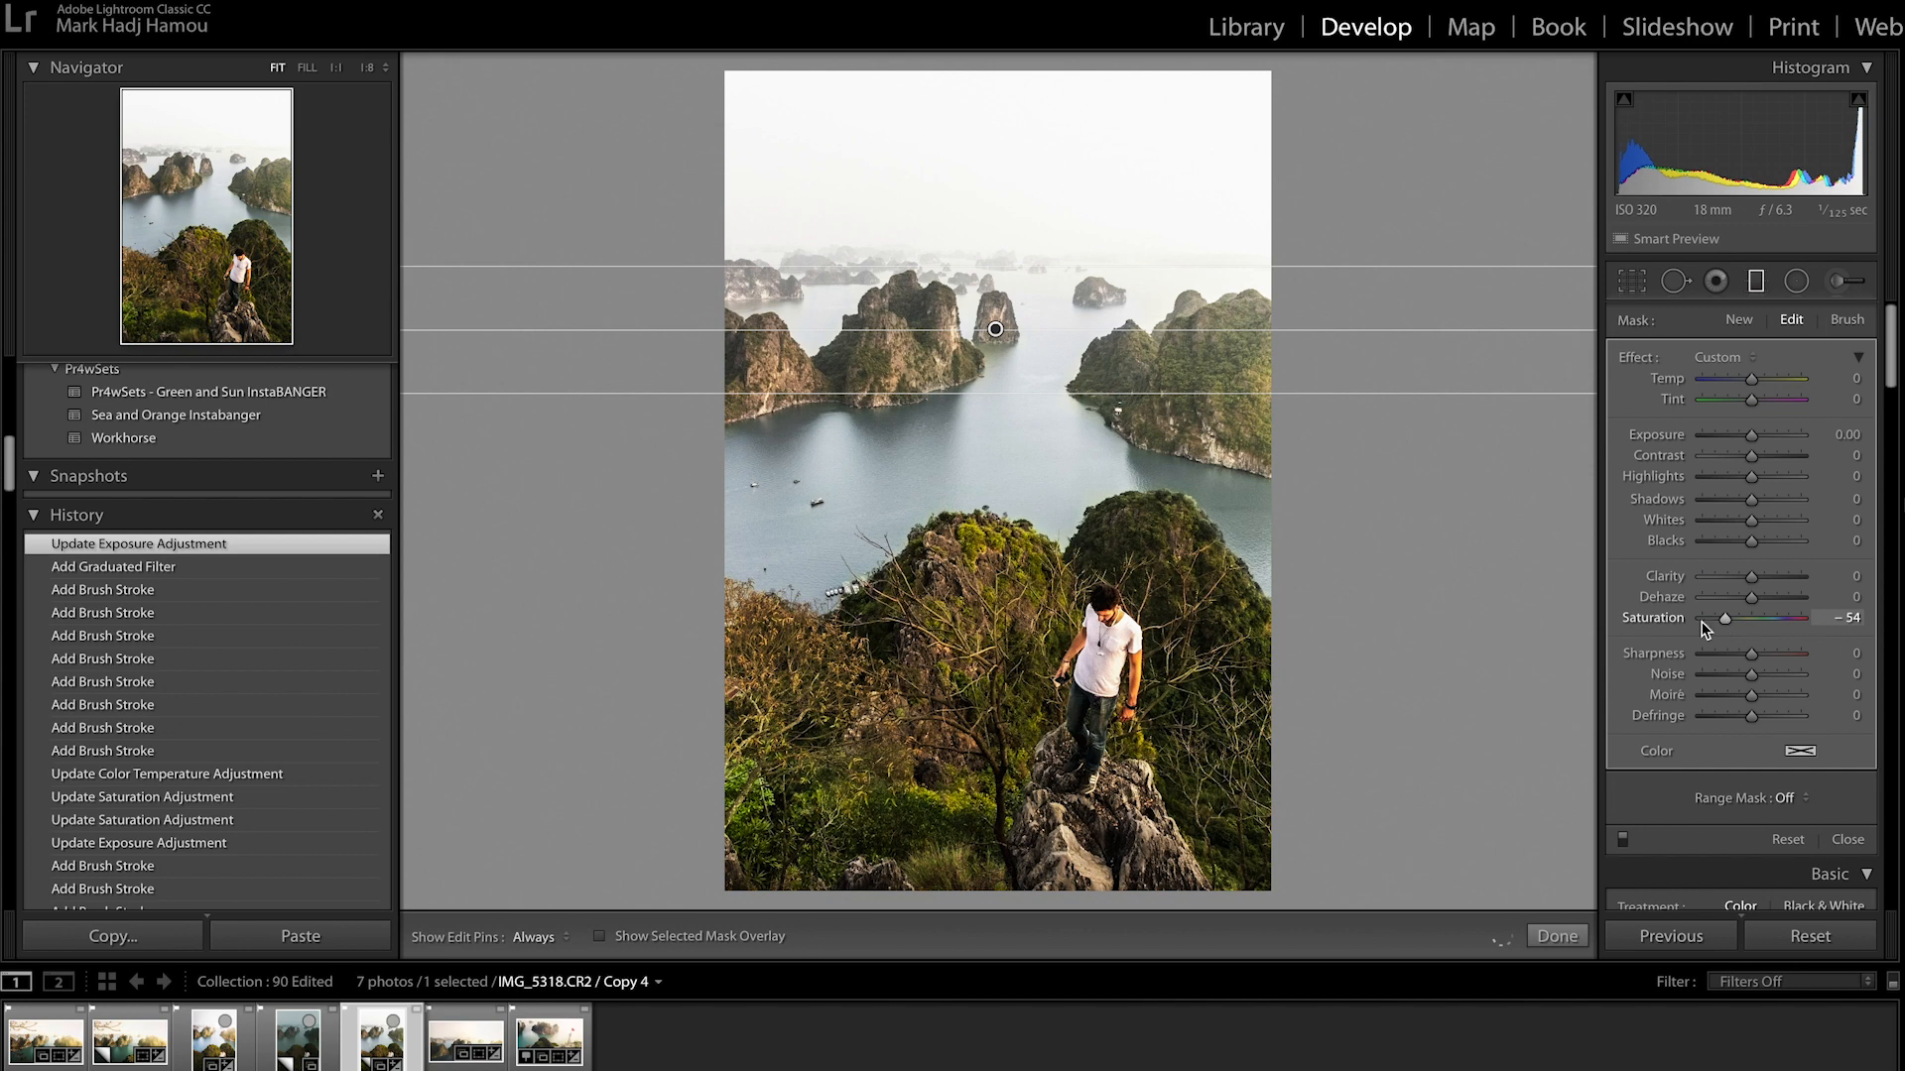
drag(995, 329, 995, 306)
click(1557, 936)
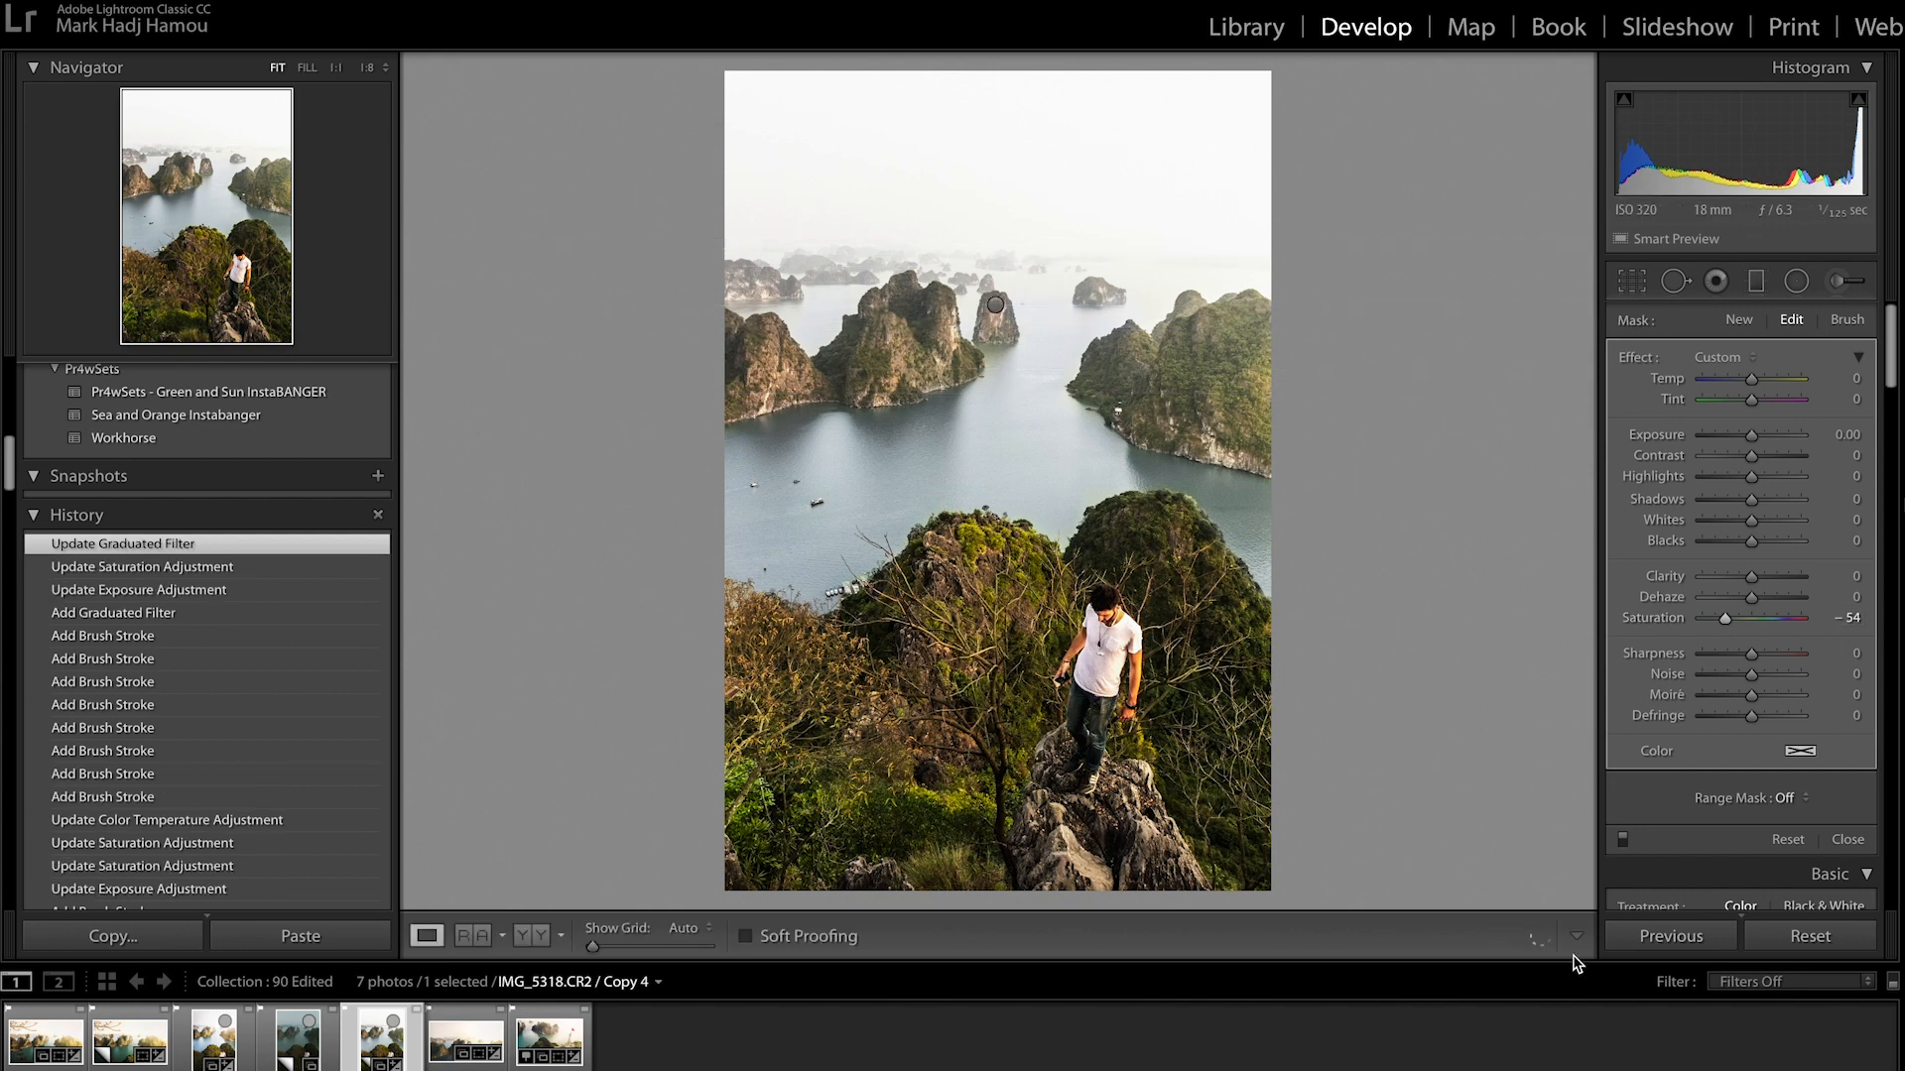
Step: Draw an inverted, fully feathered radial filter as an upright ellipse around the man and centre it on him
key(shift+m)
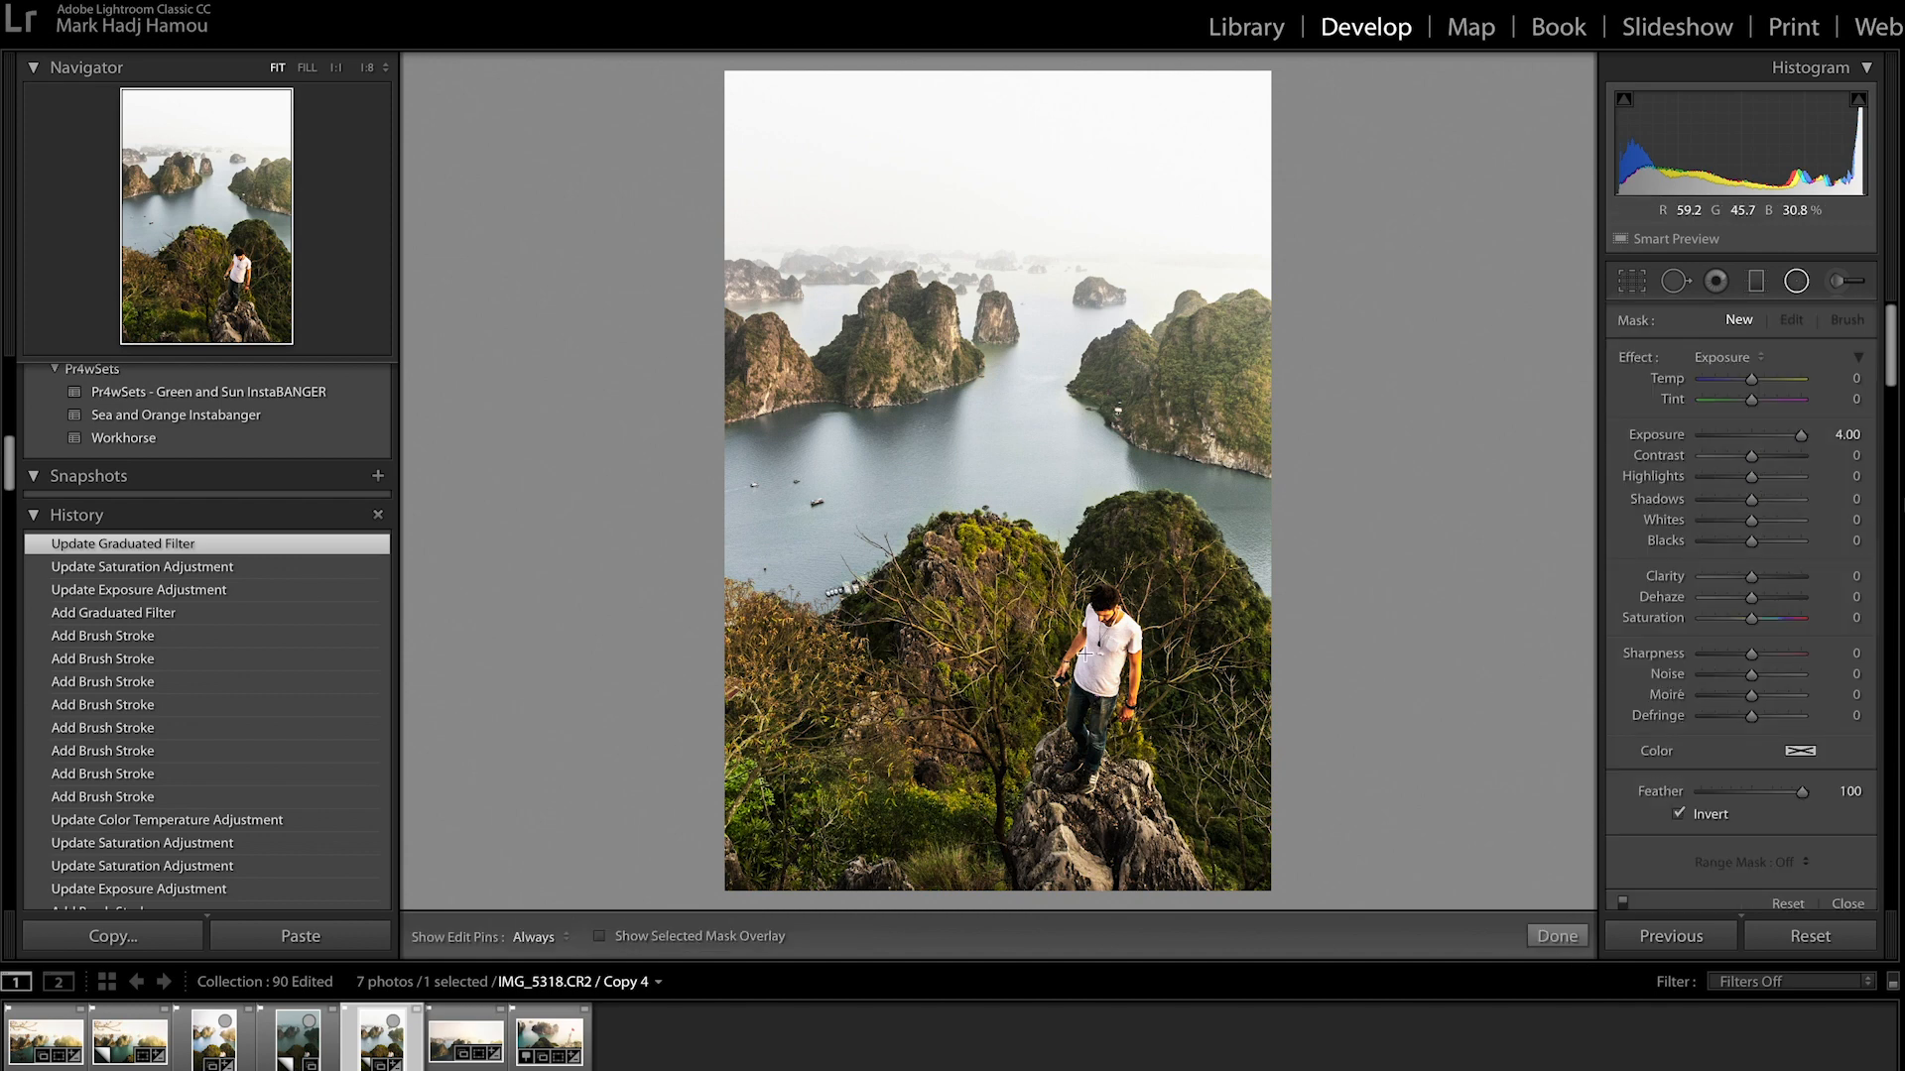
drag(1091, 653, 1169, 798)
drag(1099, 606, 1097, 651)
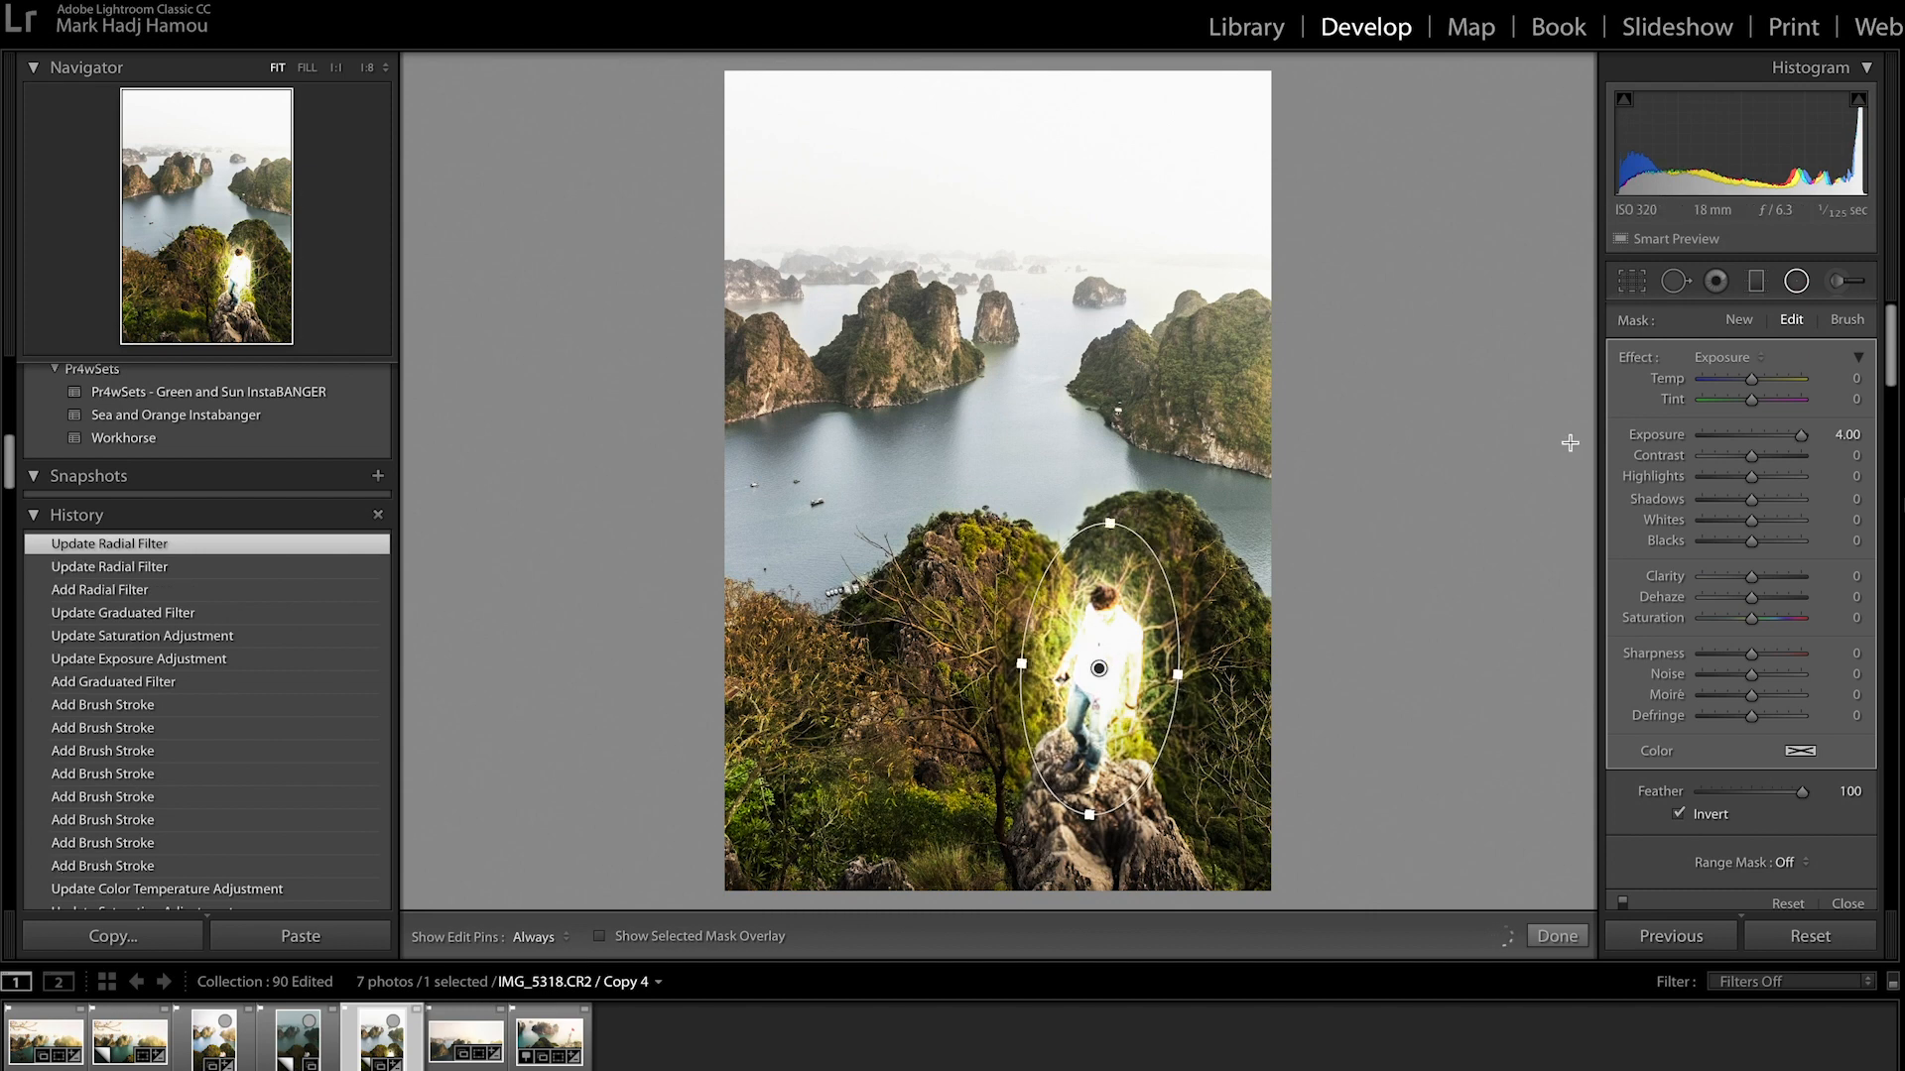
Step: Set the man's radial filter to Exposure 0.32, Clarity 31 and Saturation −19, and finish editing it
double_click(1657, 436)
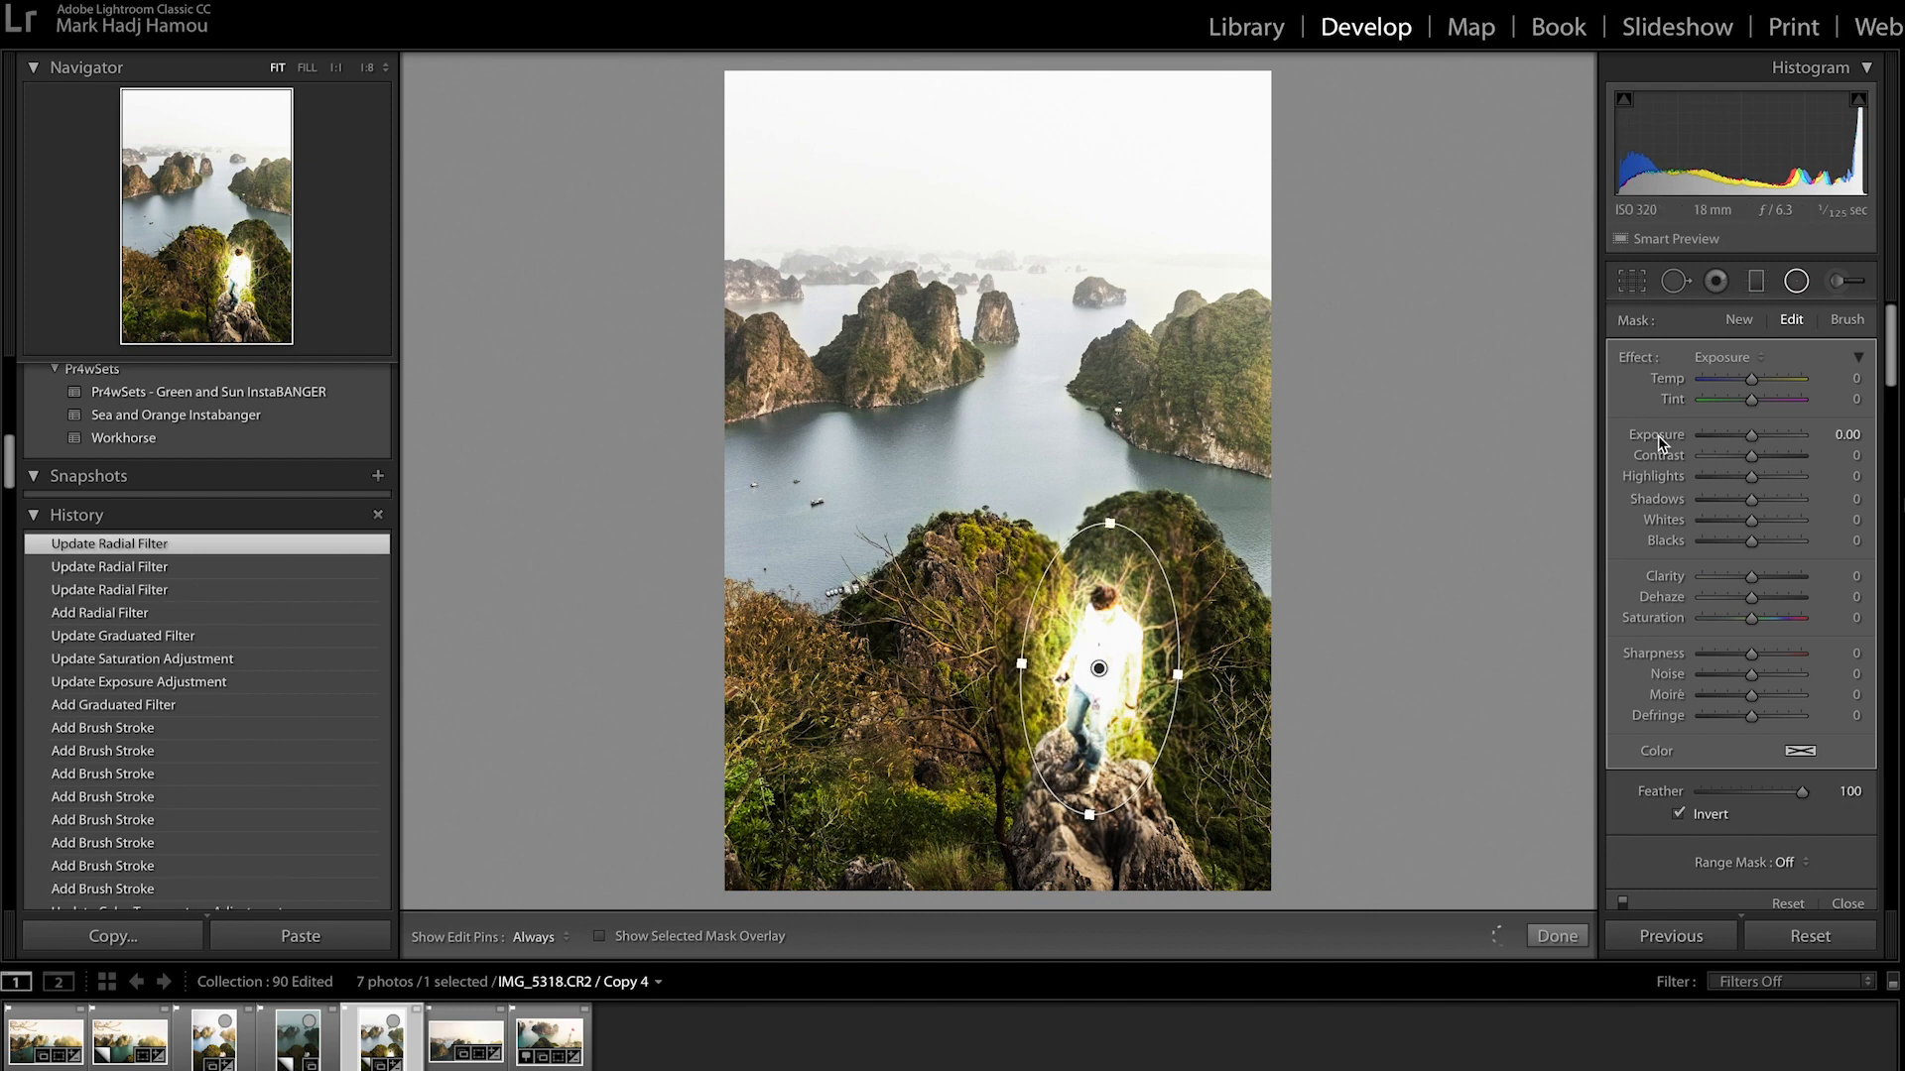
click(1760, 438)
drag(1760, 438, 1756, 440)
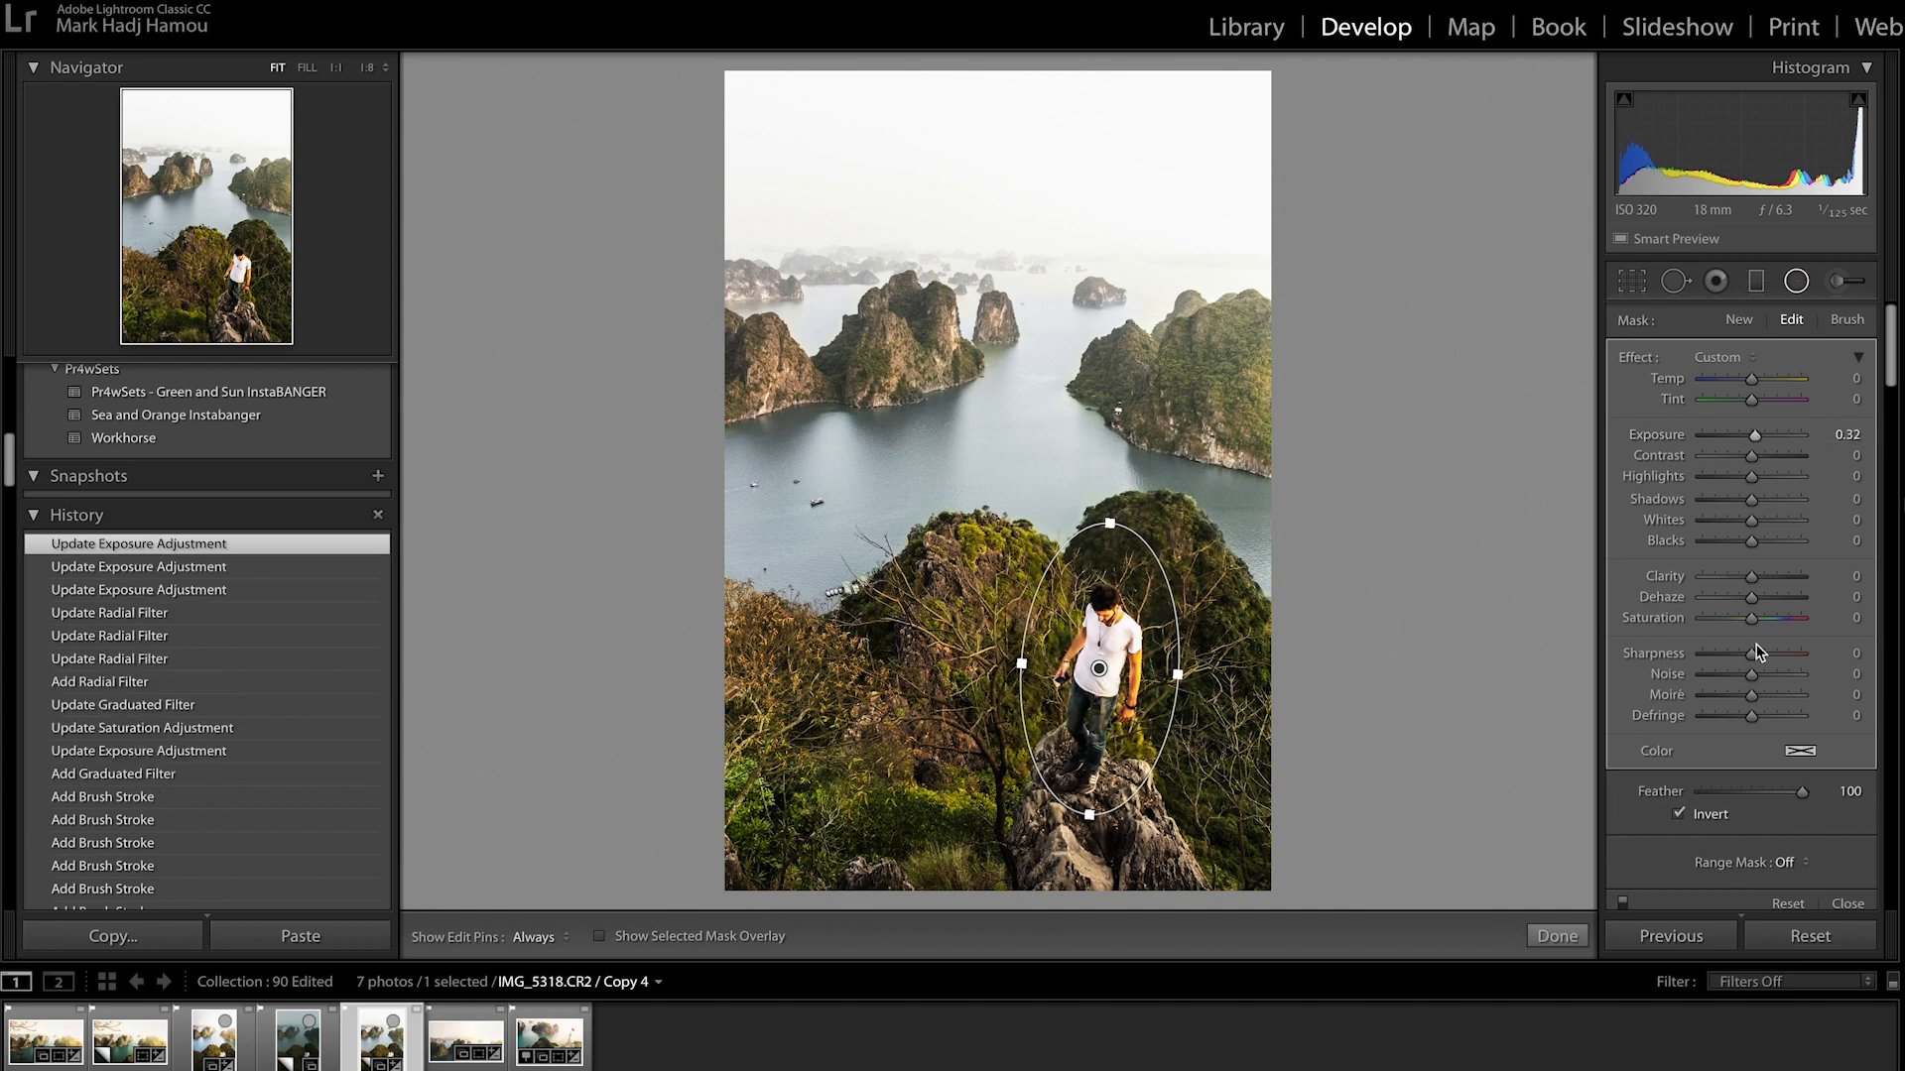
click(1764, 575)
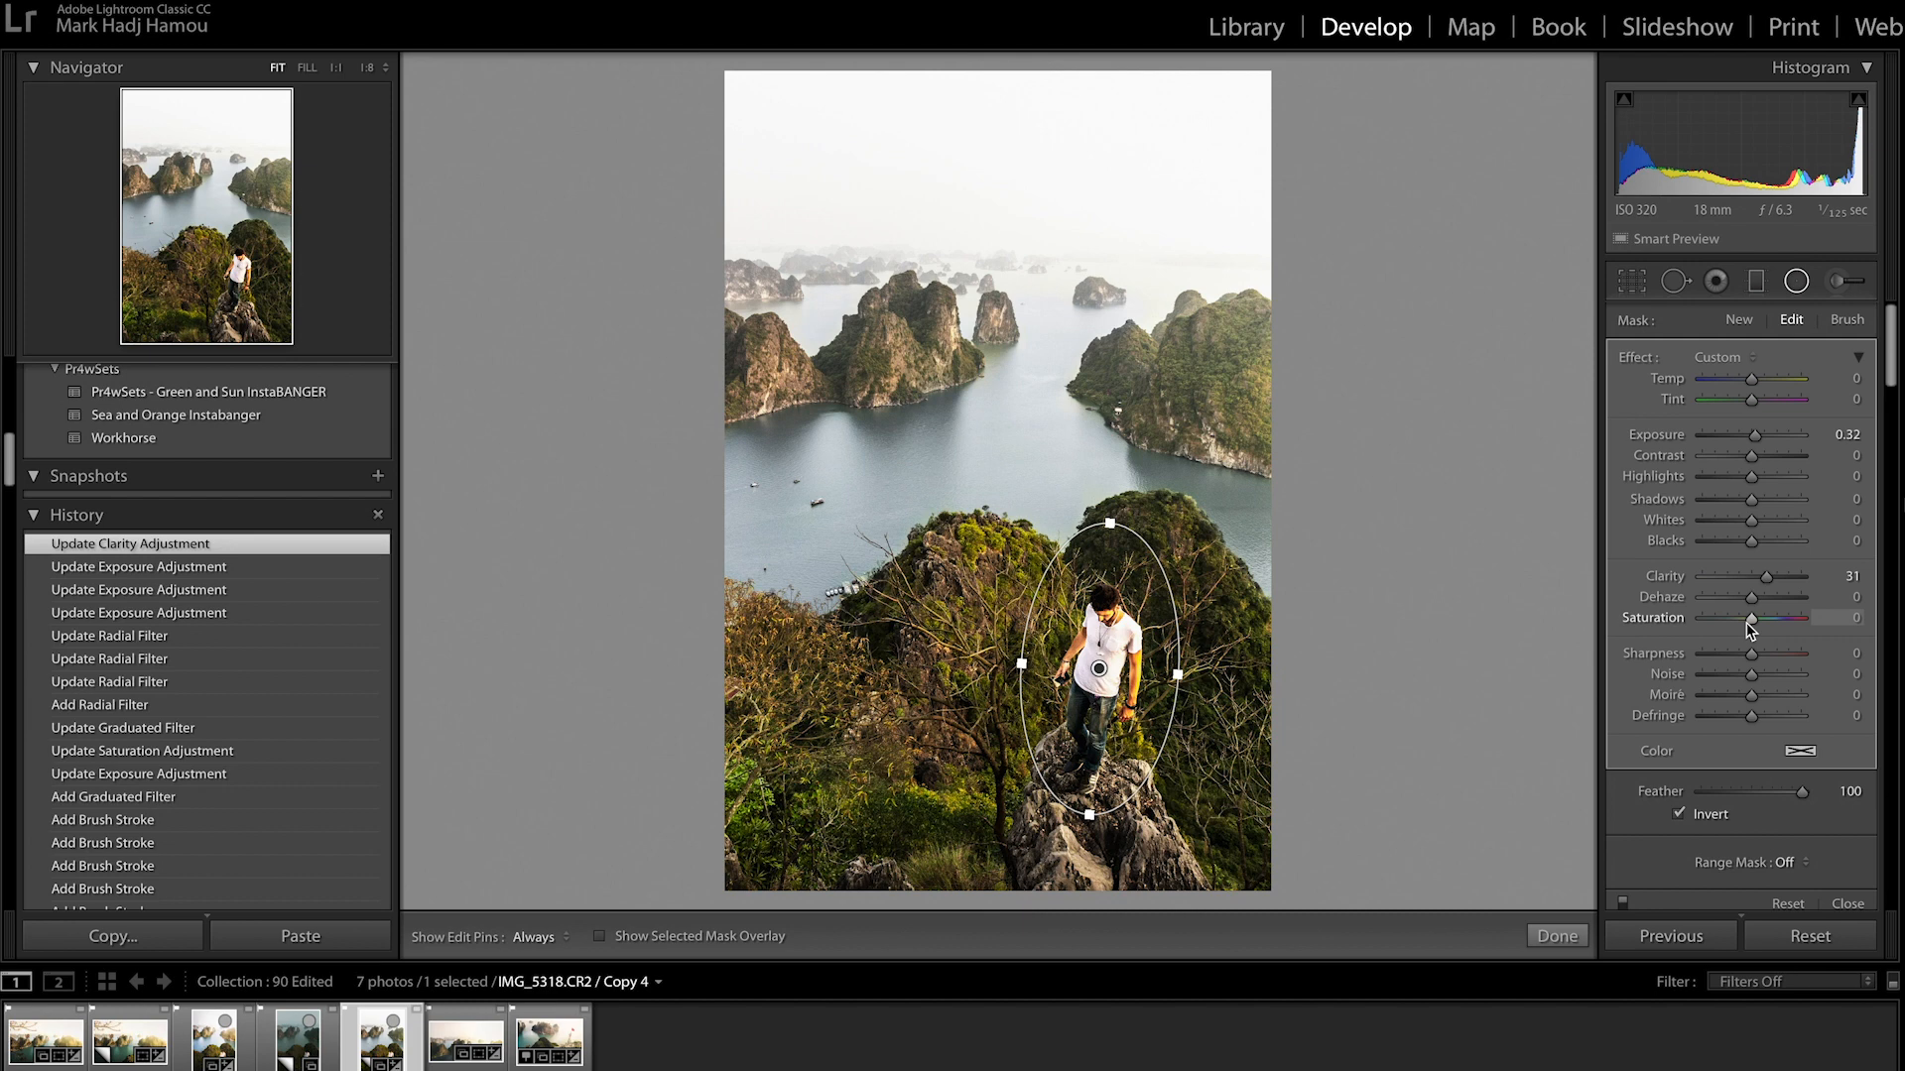
drag(1737, 625, 1734, 626)
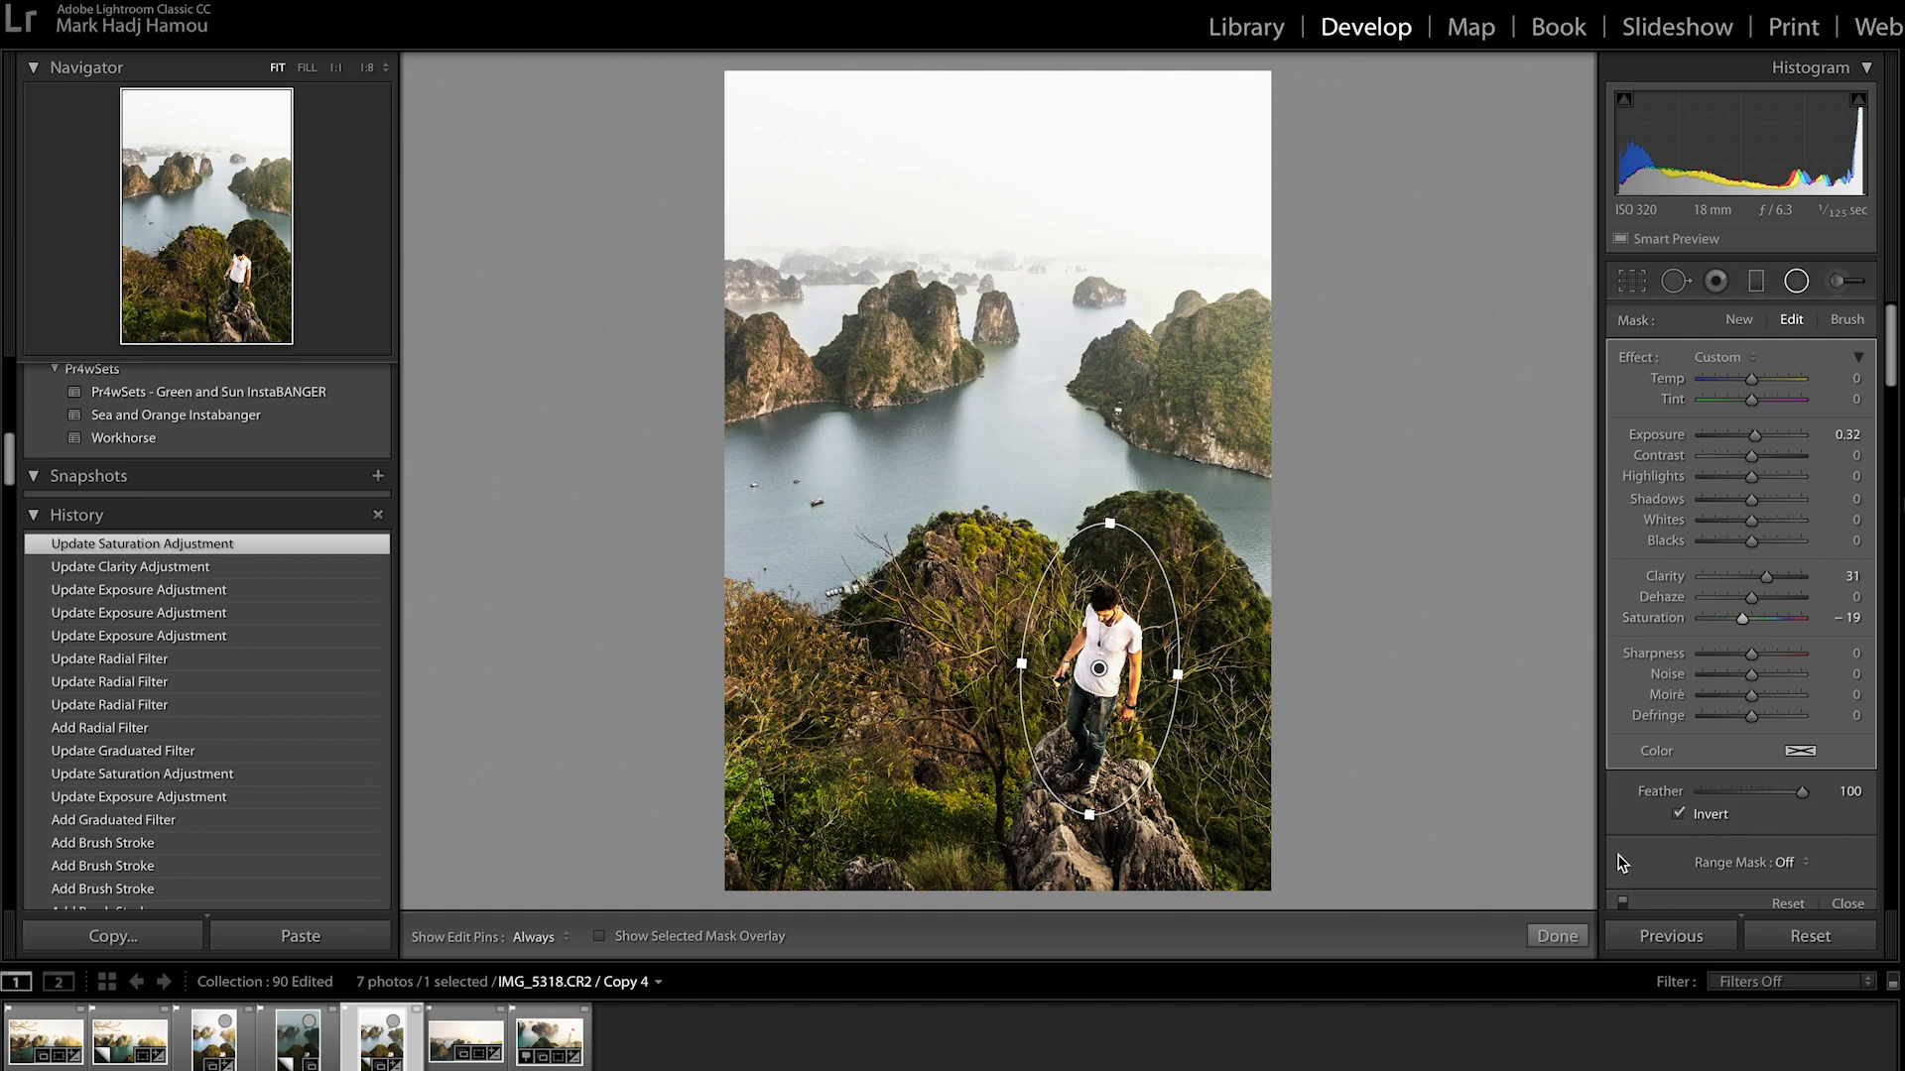
click(1555, 936)
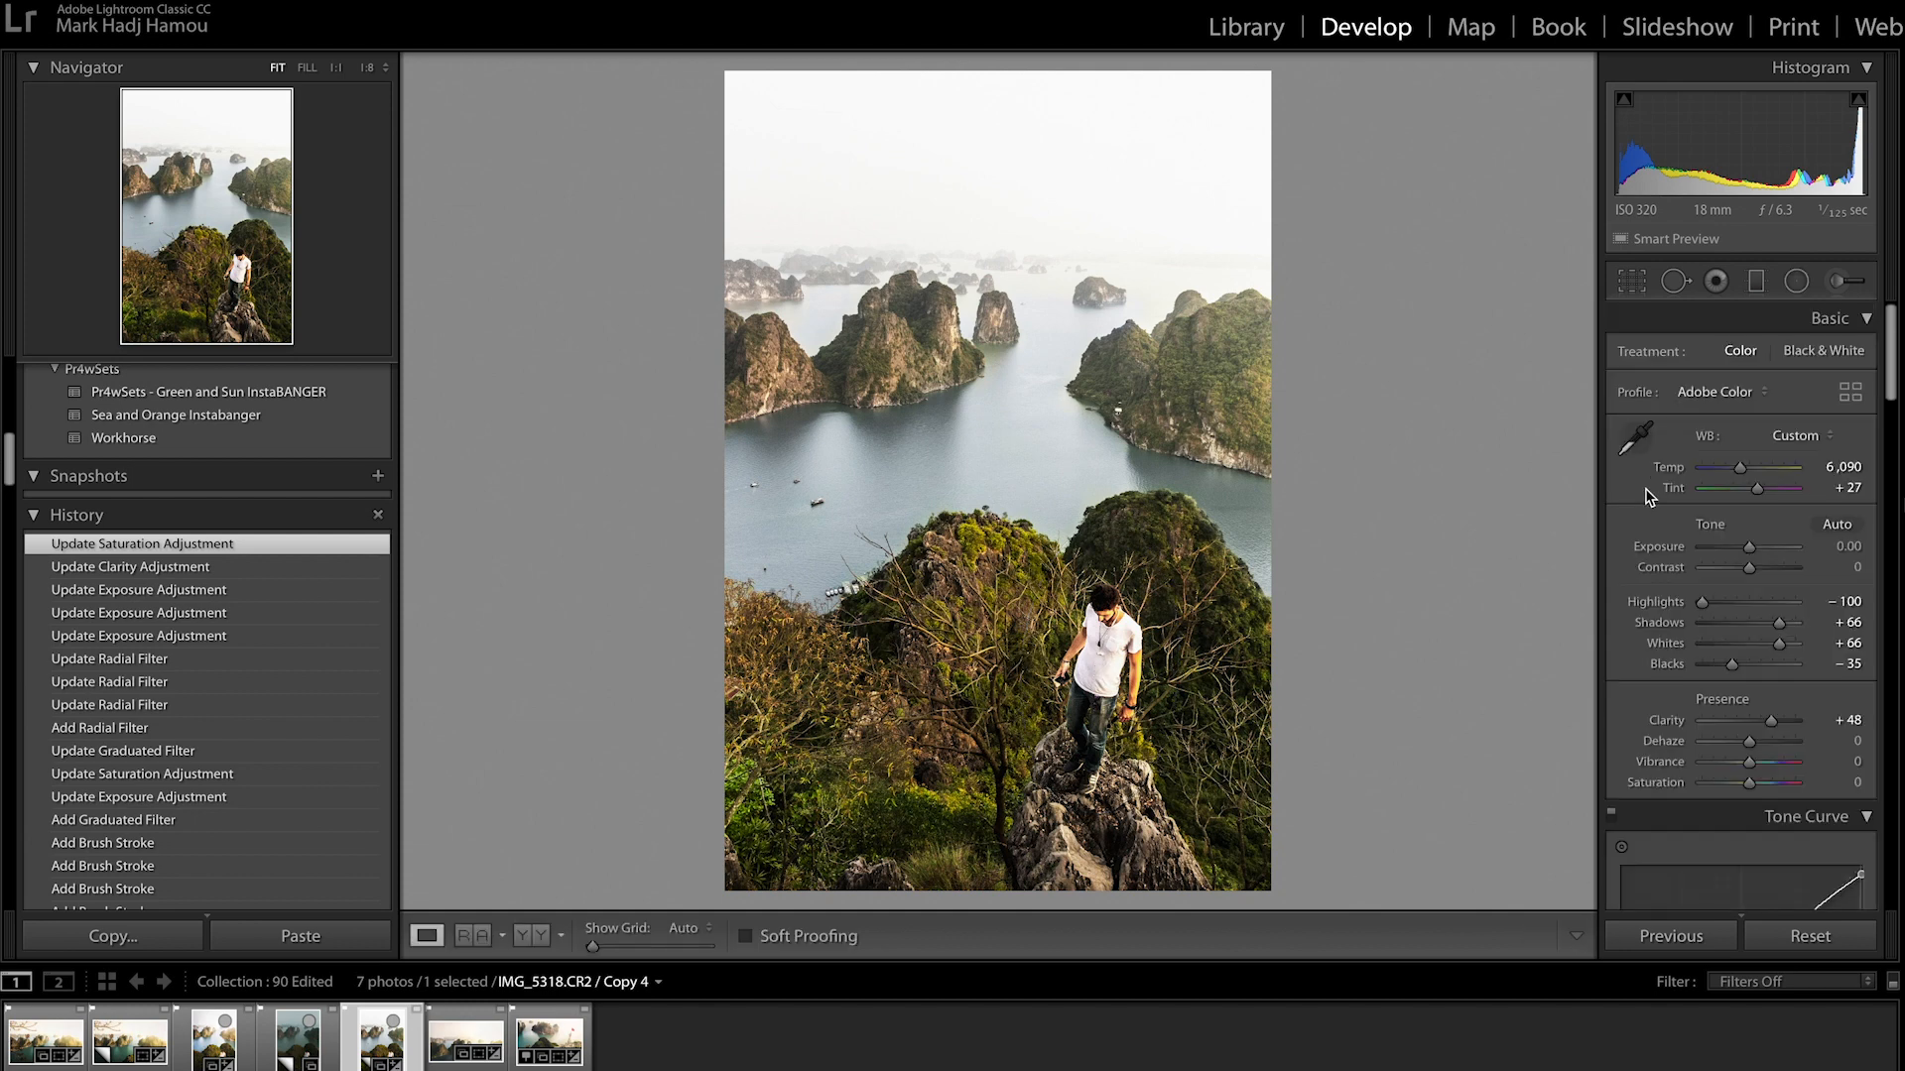
Step: Add a graduated filter rising from the foreground to the man's waist, set its Exposure to −0.75 and finish editing it
click(1756, 281)
drag(956, 856, 957, 648)
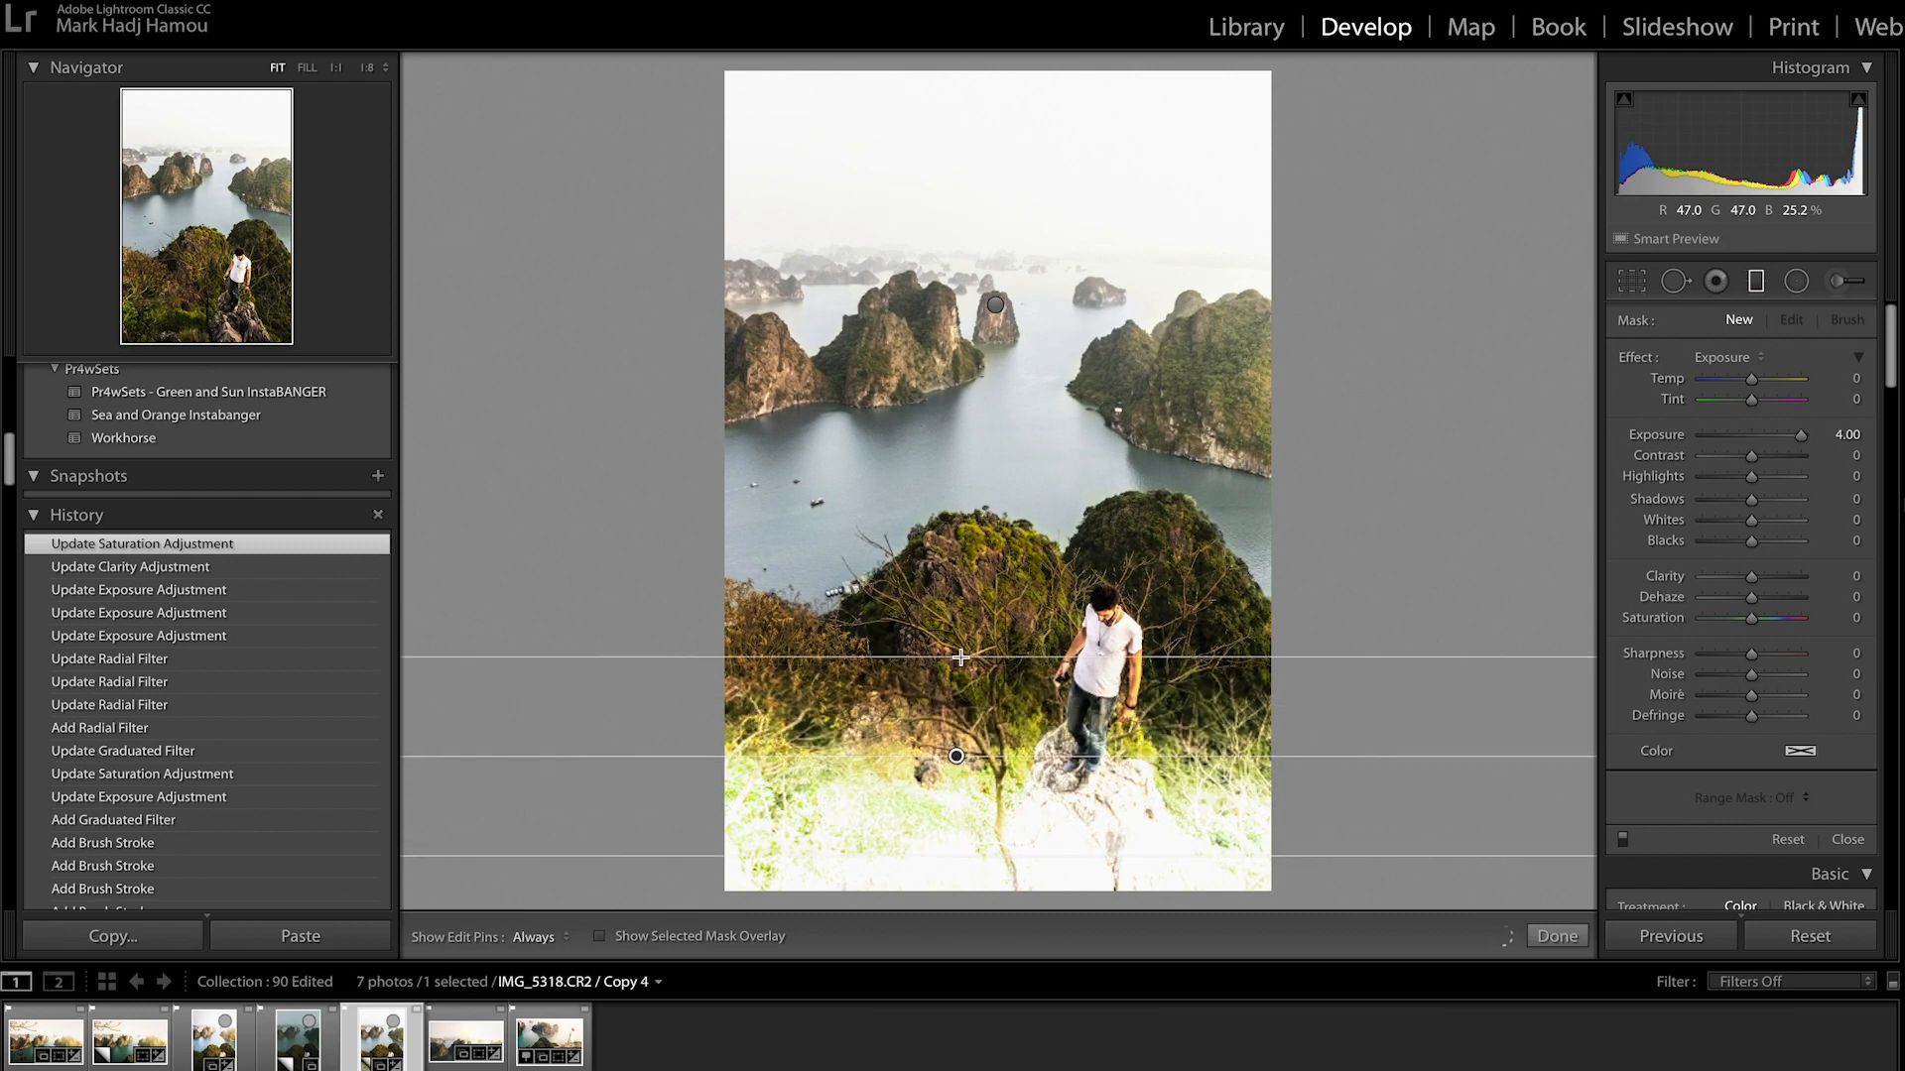
double_click(1655, 436)
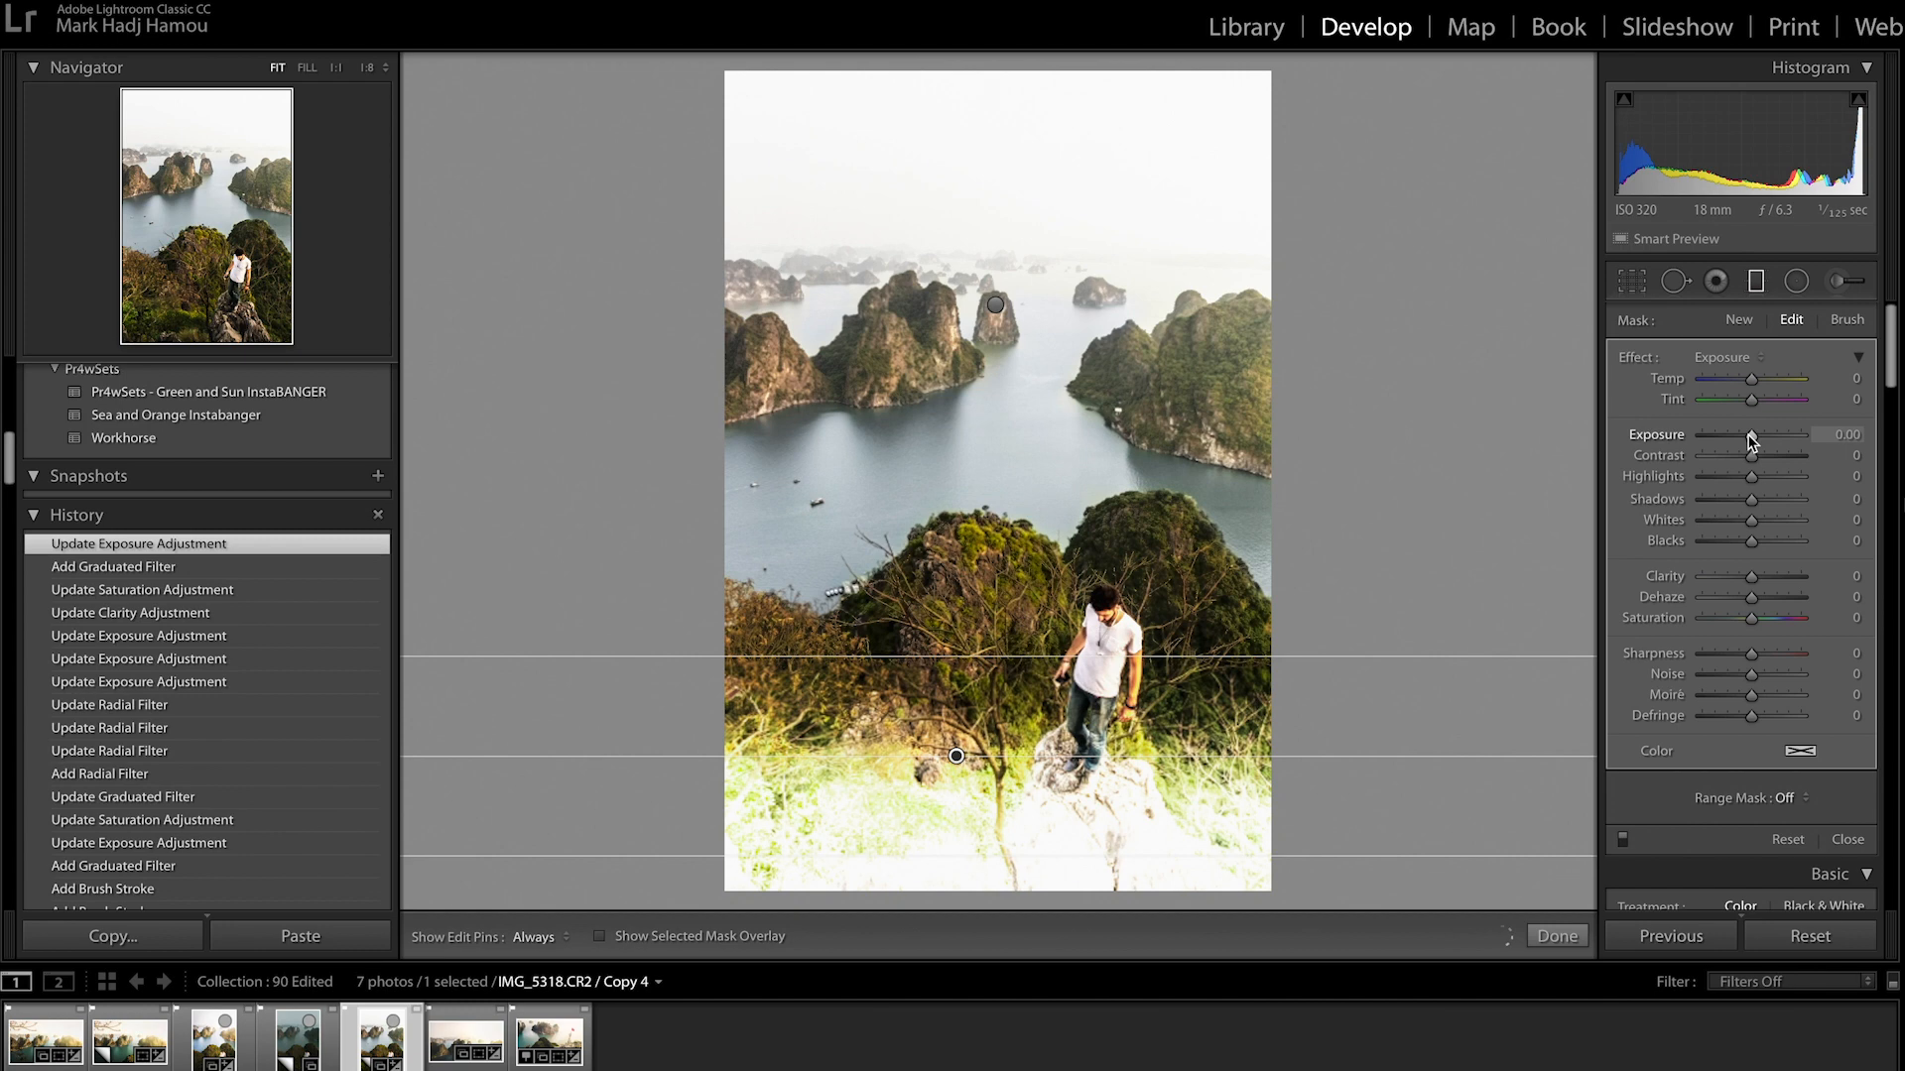
drag(1752, 436, 1747, 436)
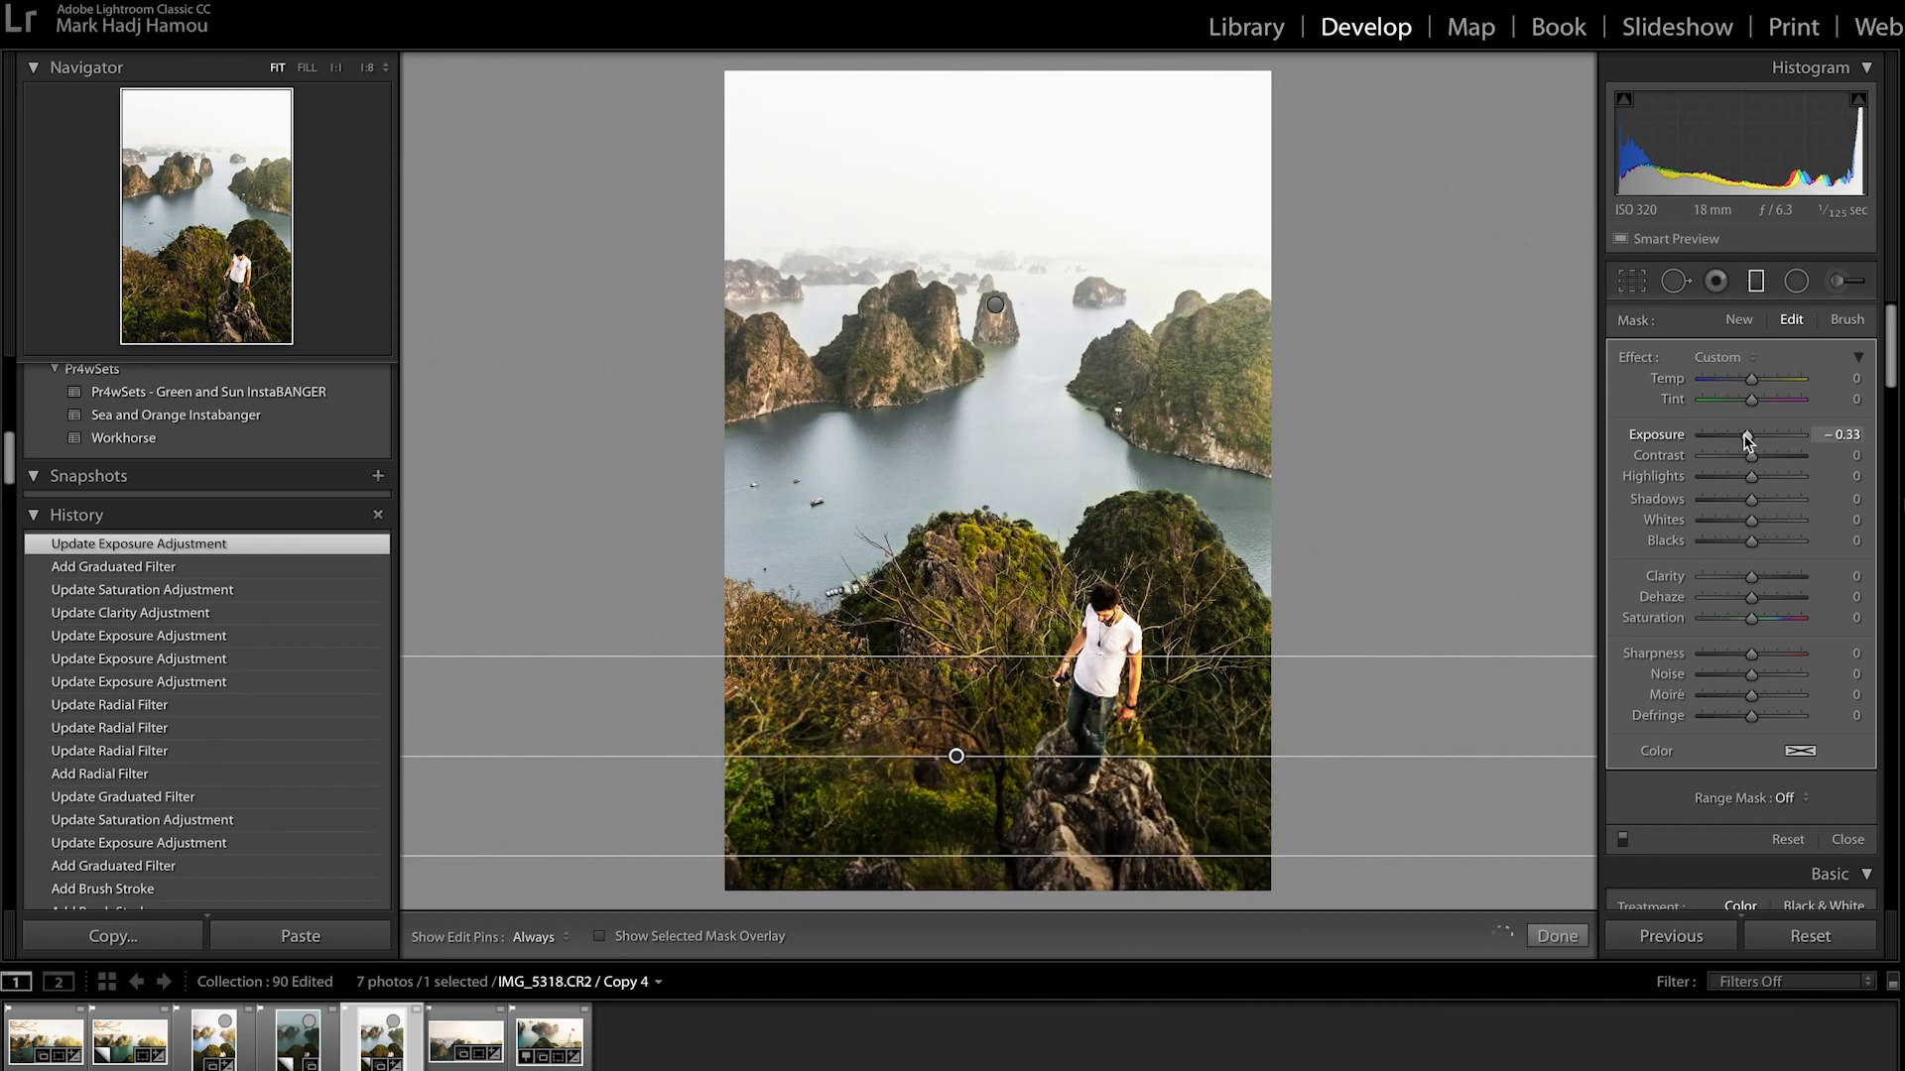
drag(1747, 440, 1738, 434)
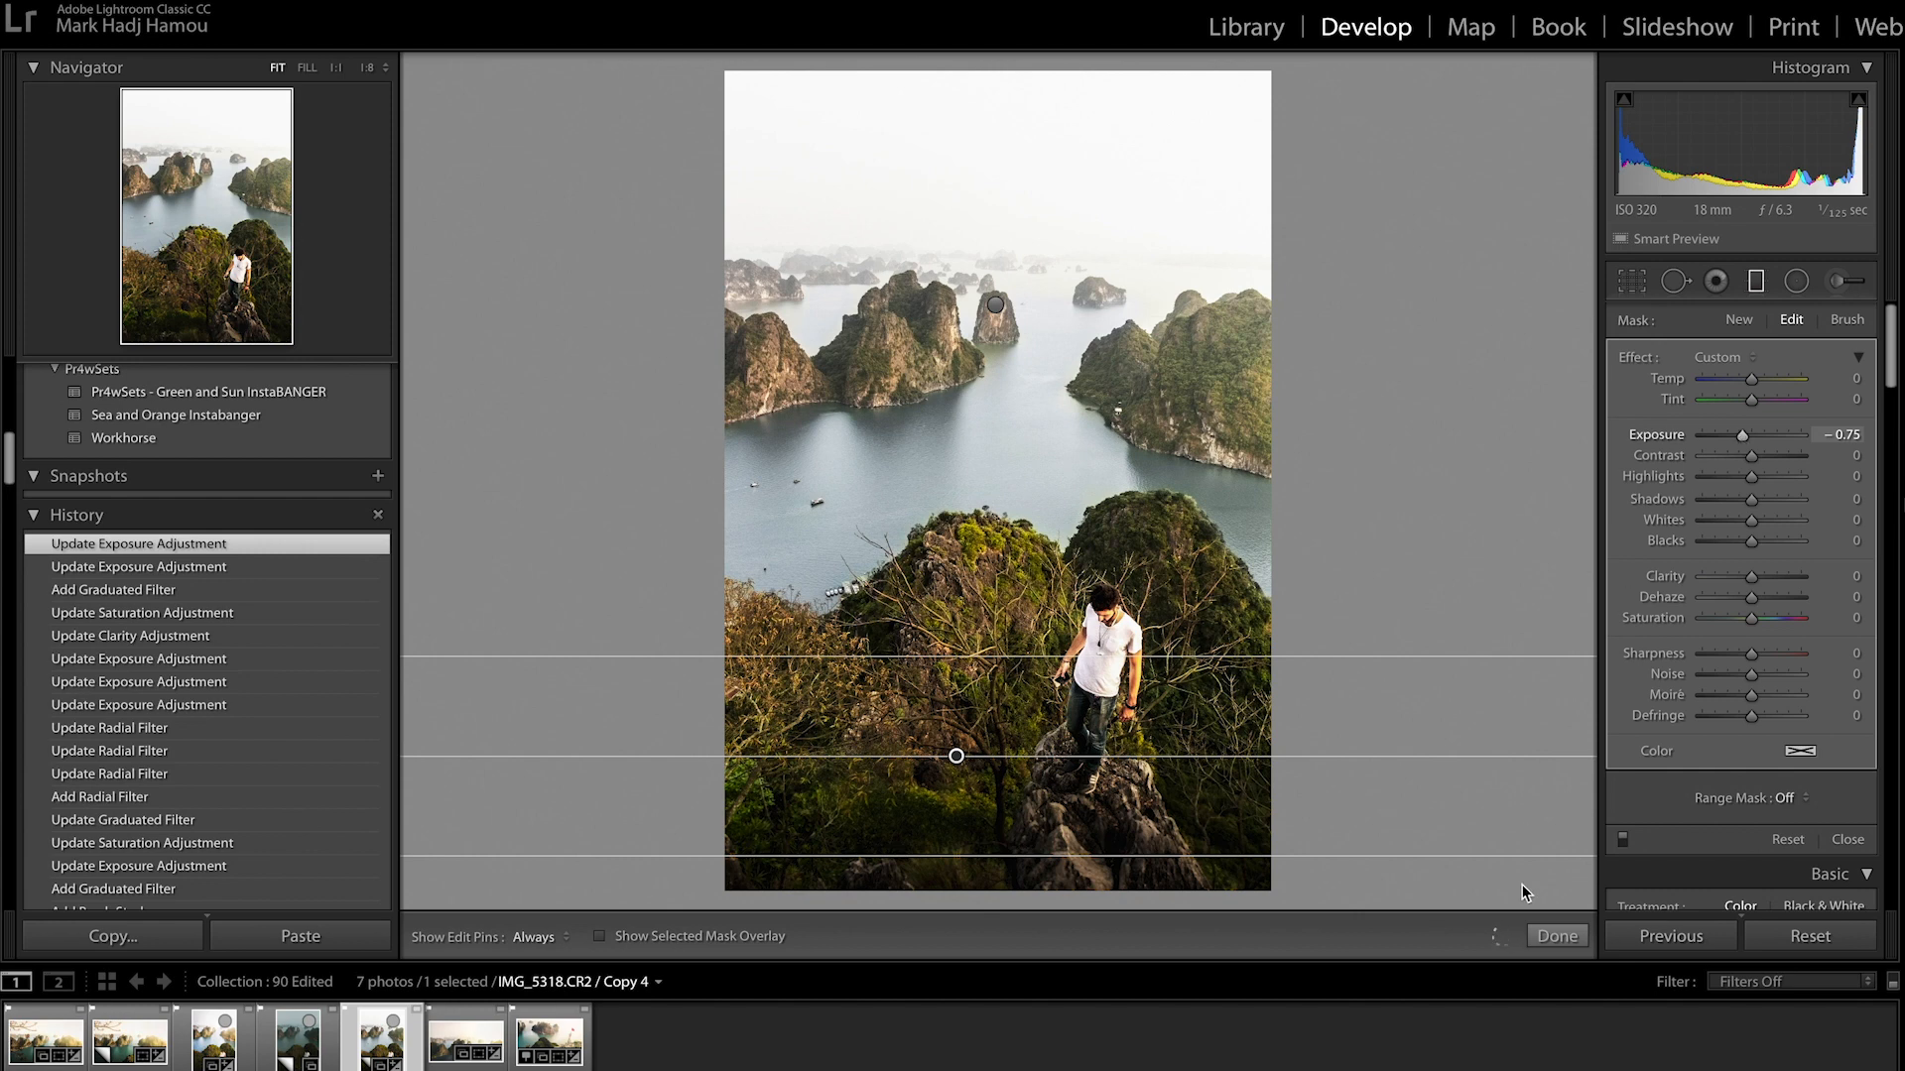
click(1558, 938)
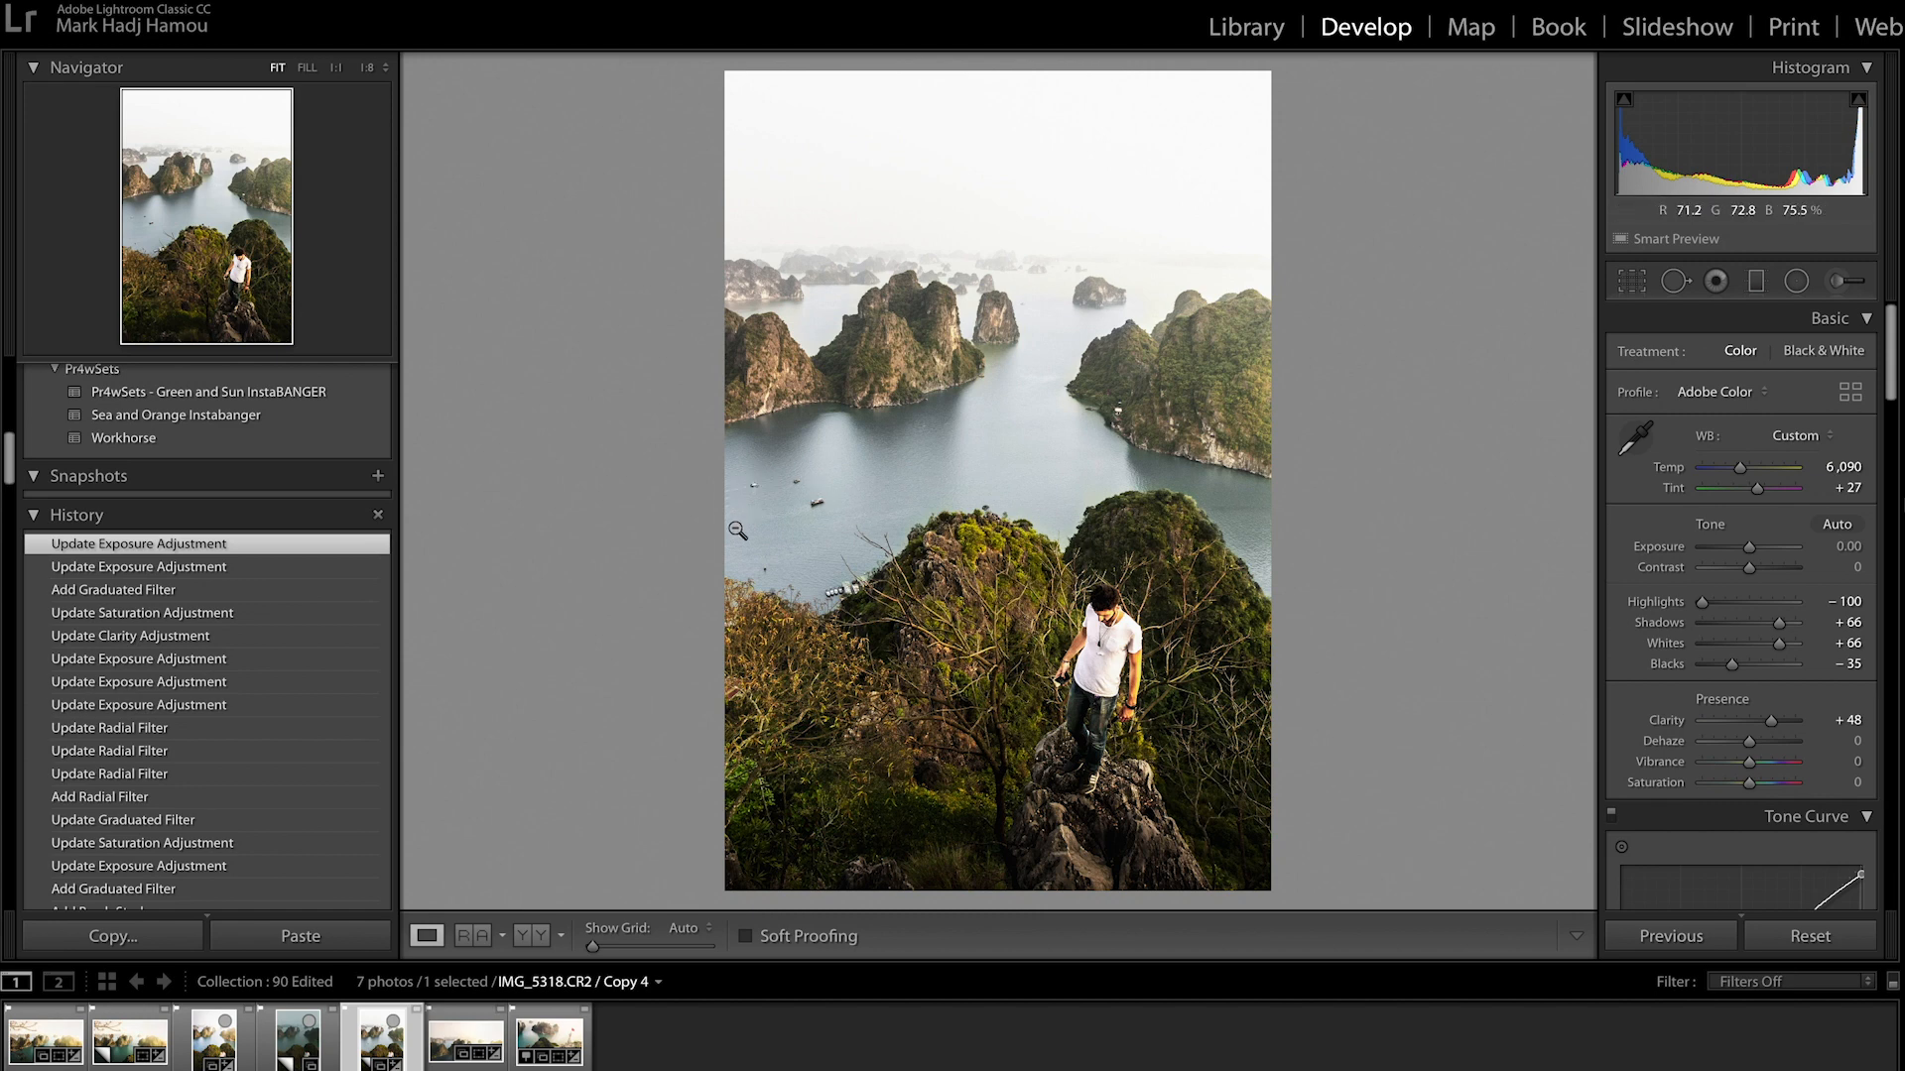
Step: Heal away the four small boats and specks on the bay's left side, moving the first spot's source onto open water
click(1676, 283)
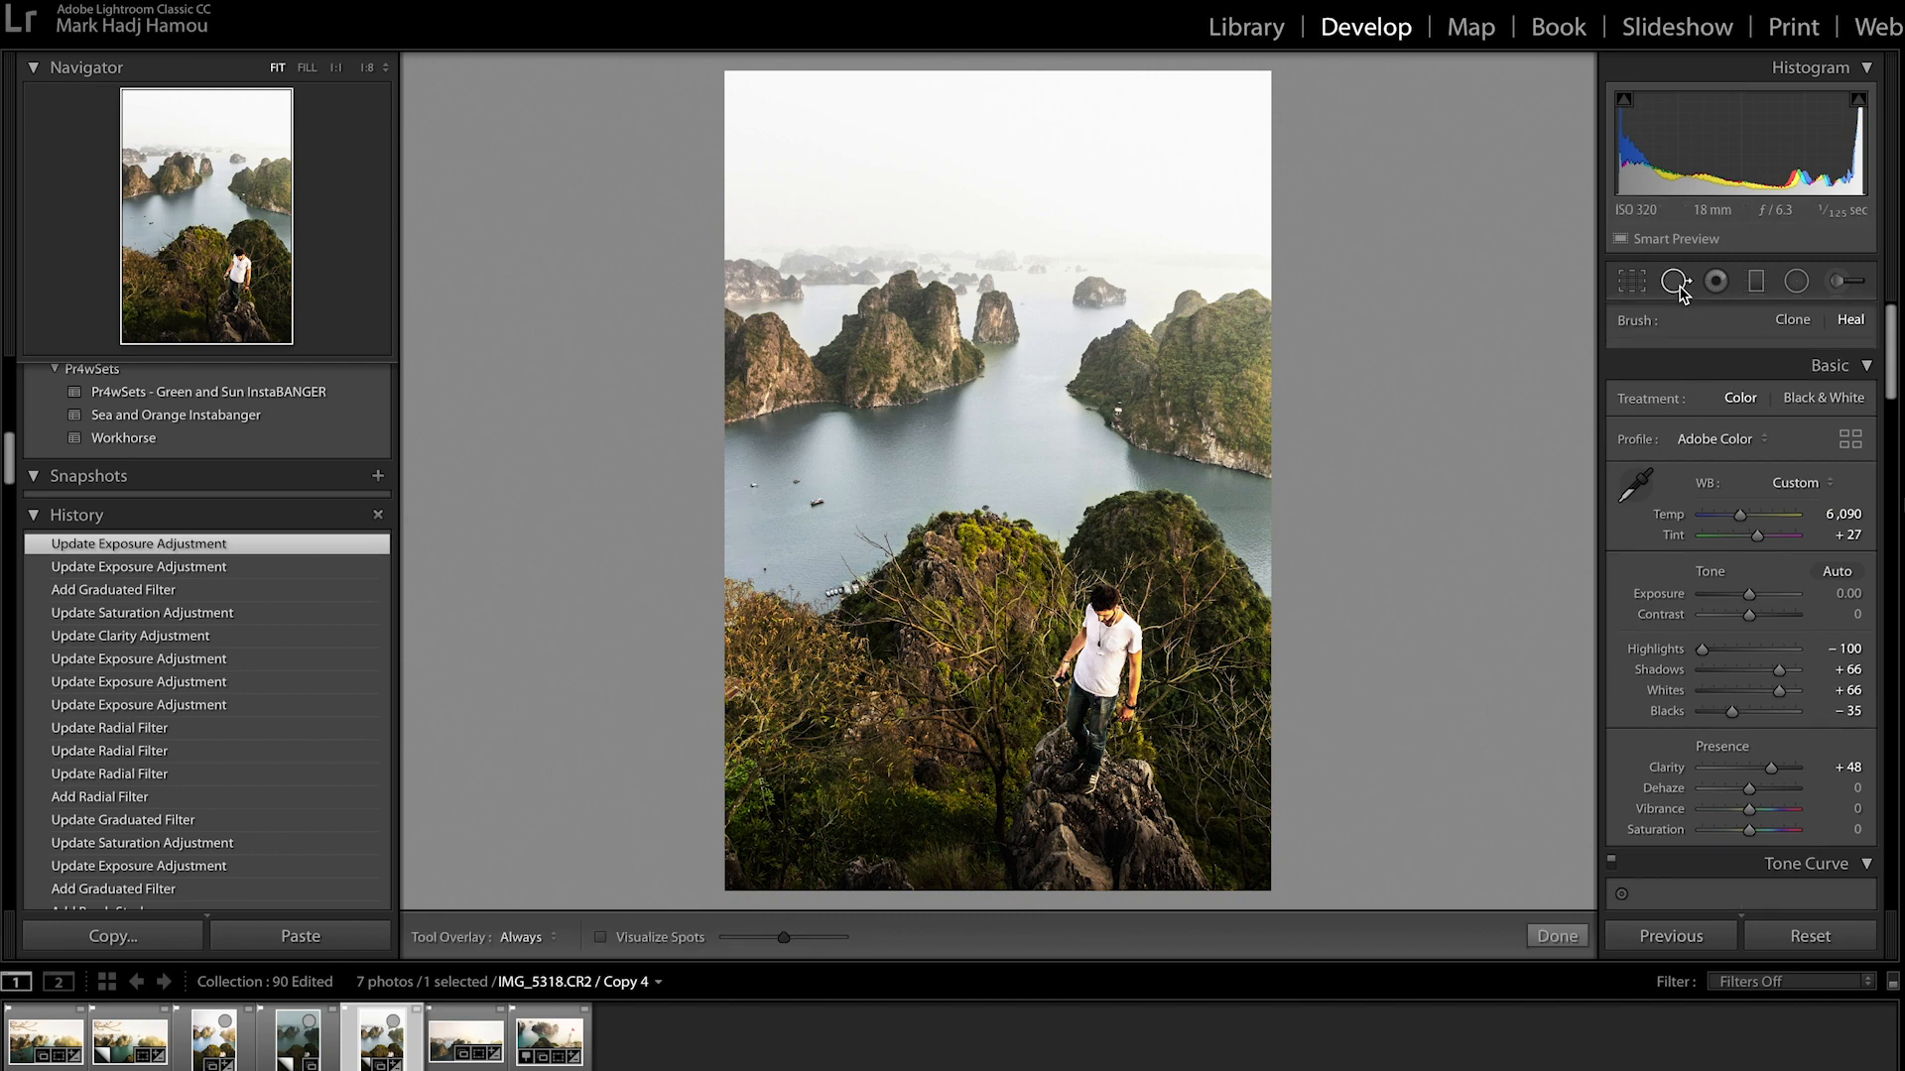
click(818, 504)
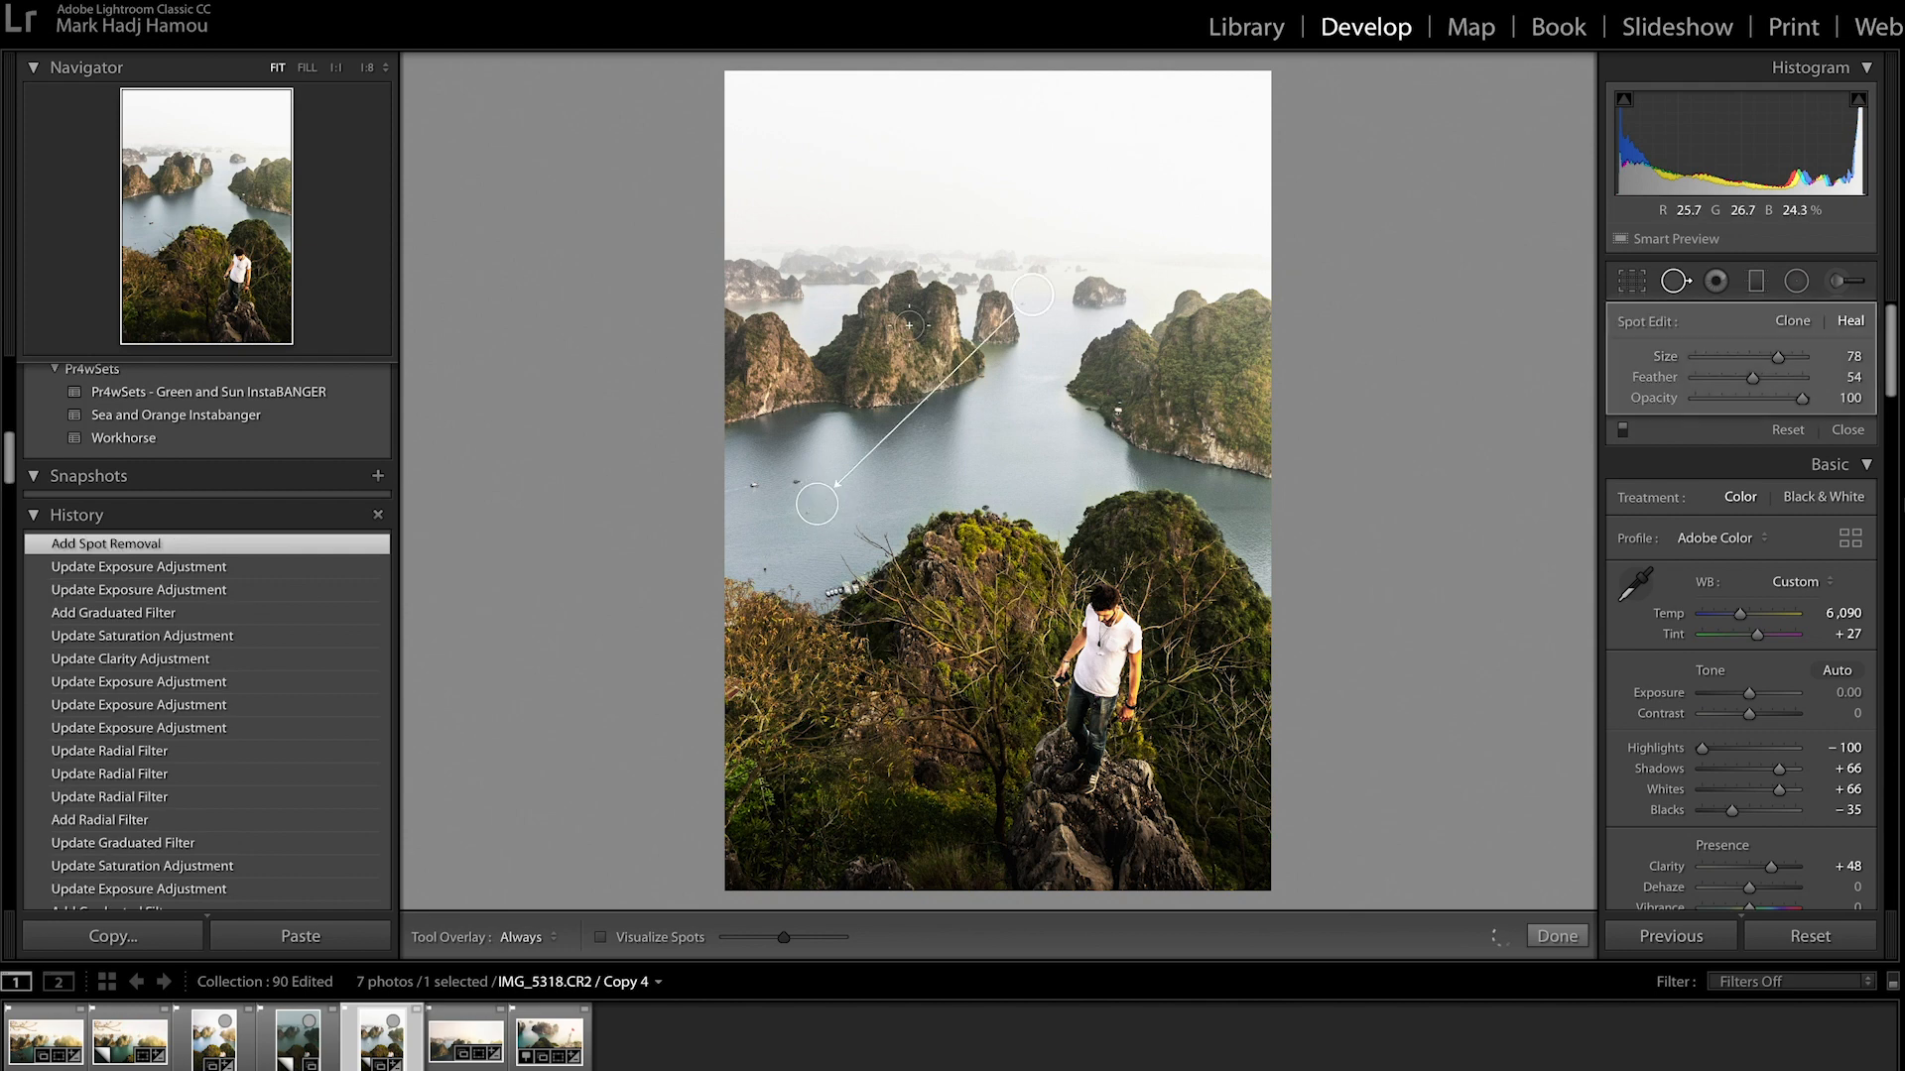
drag(1033, 295, 962, 464)
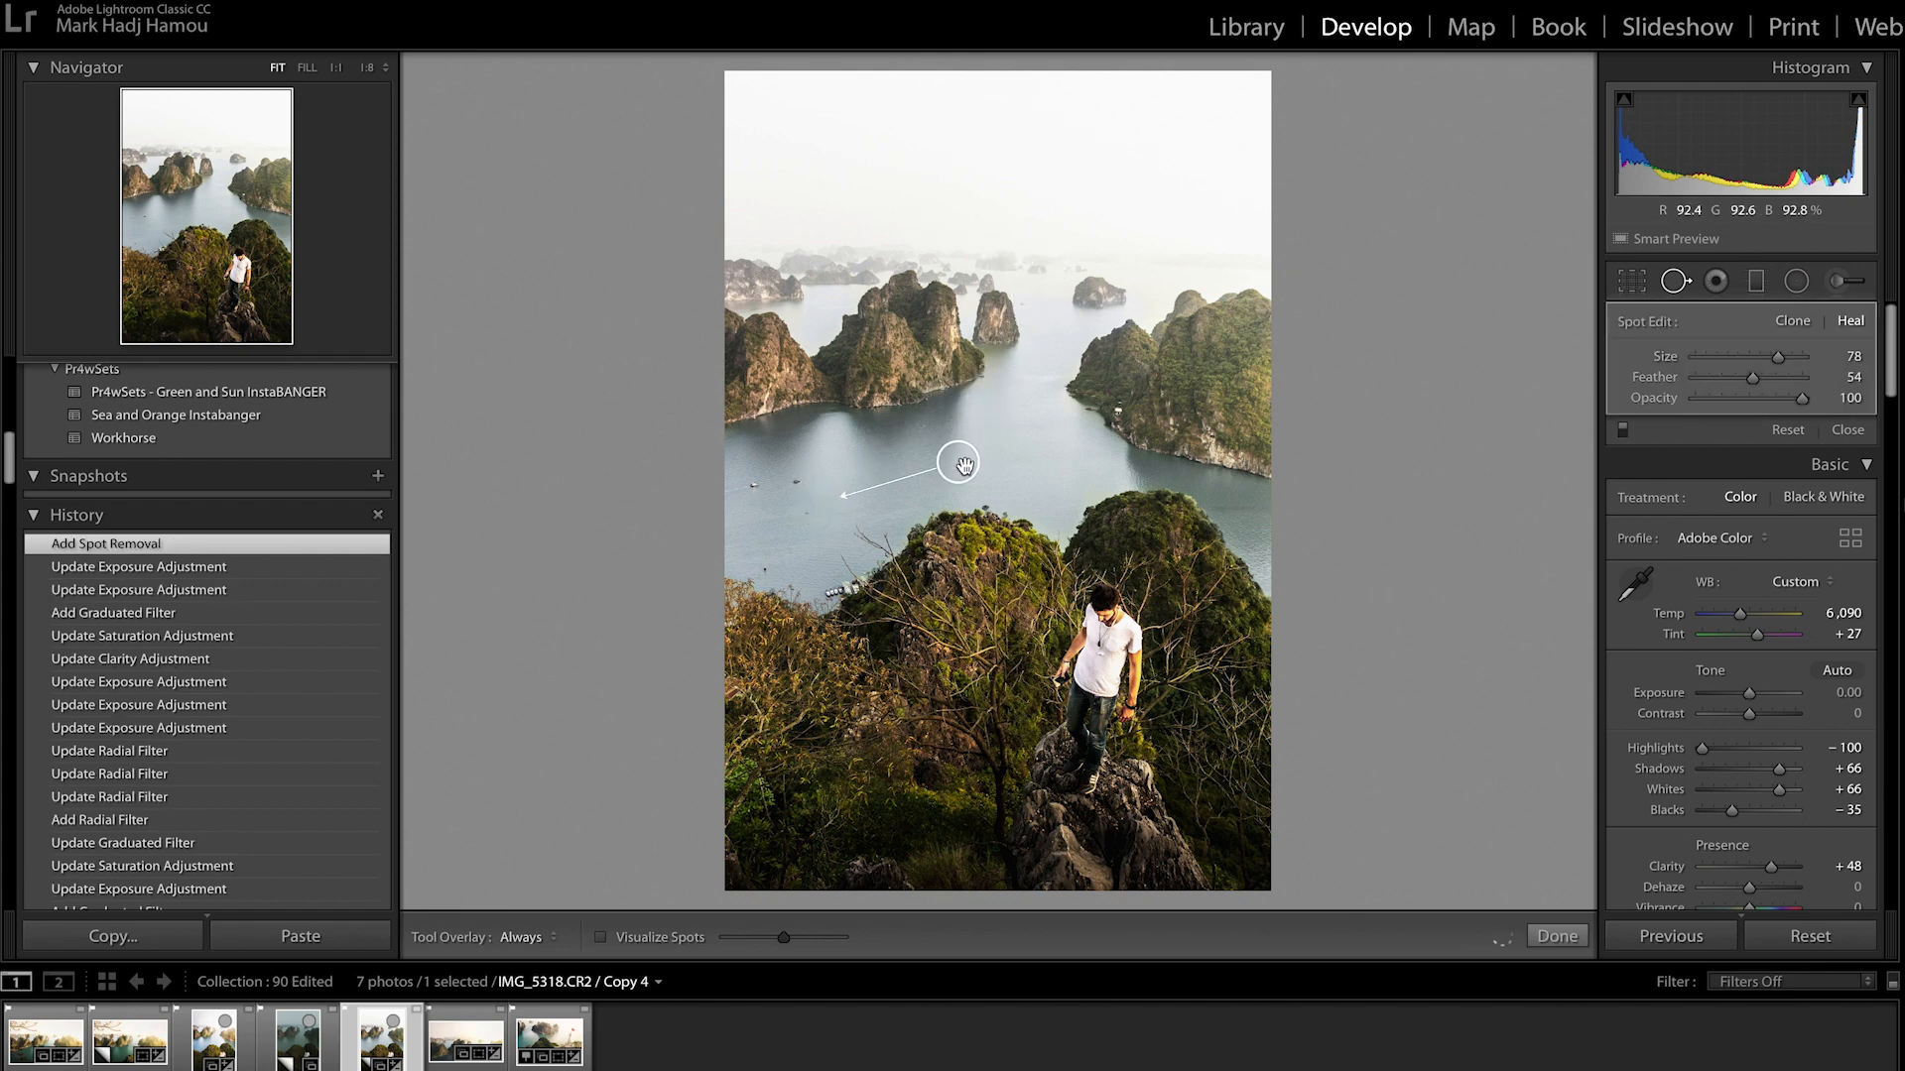
click(795, 481)
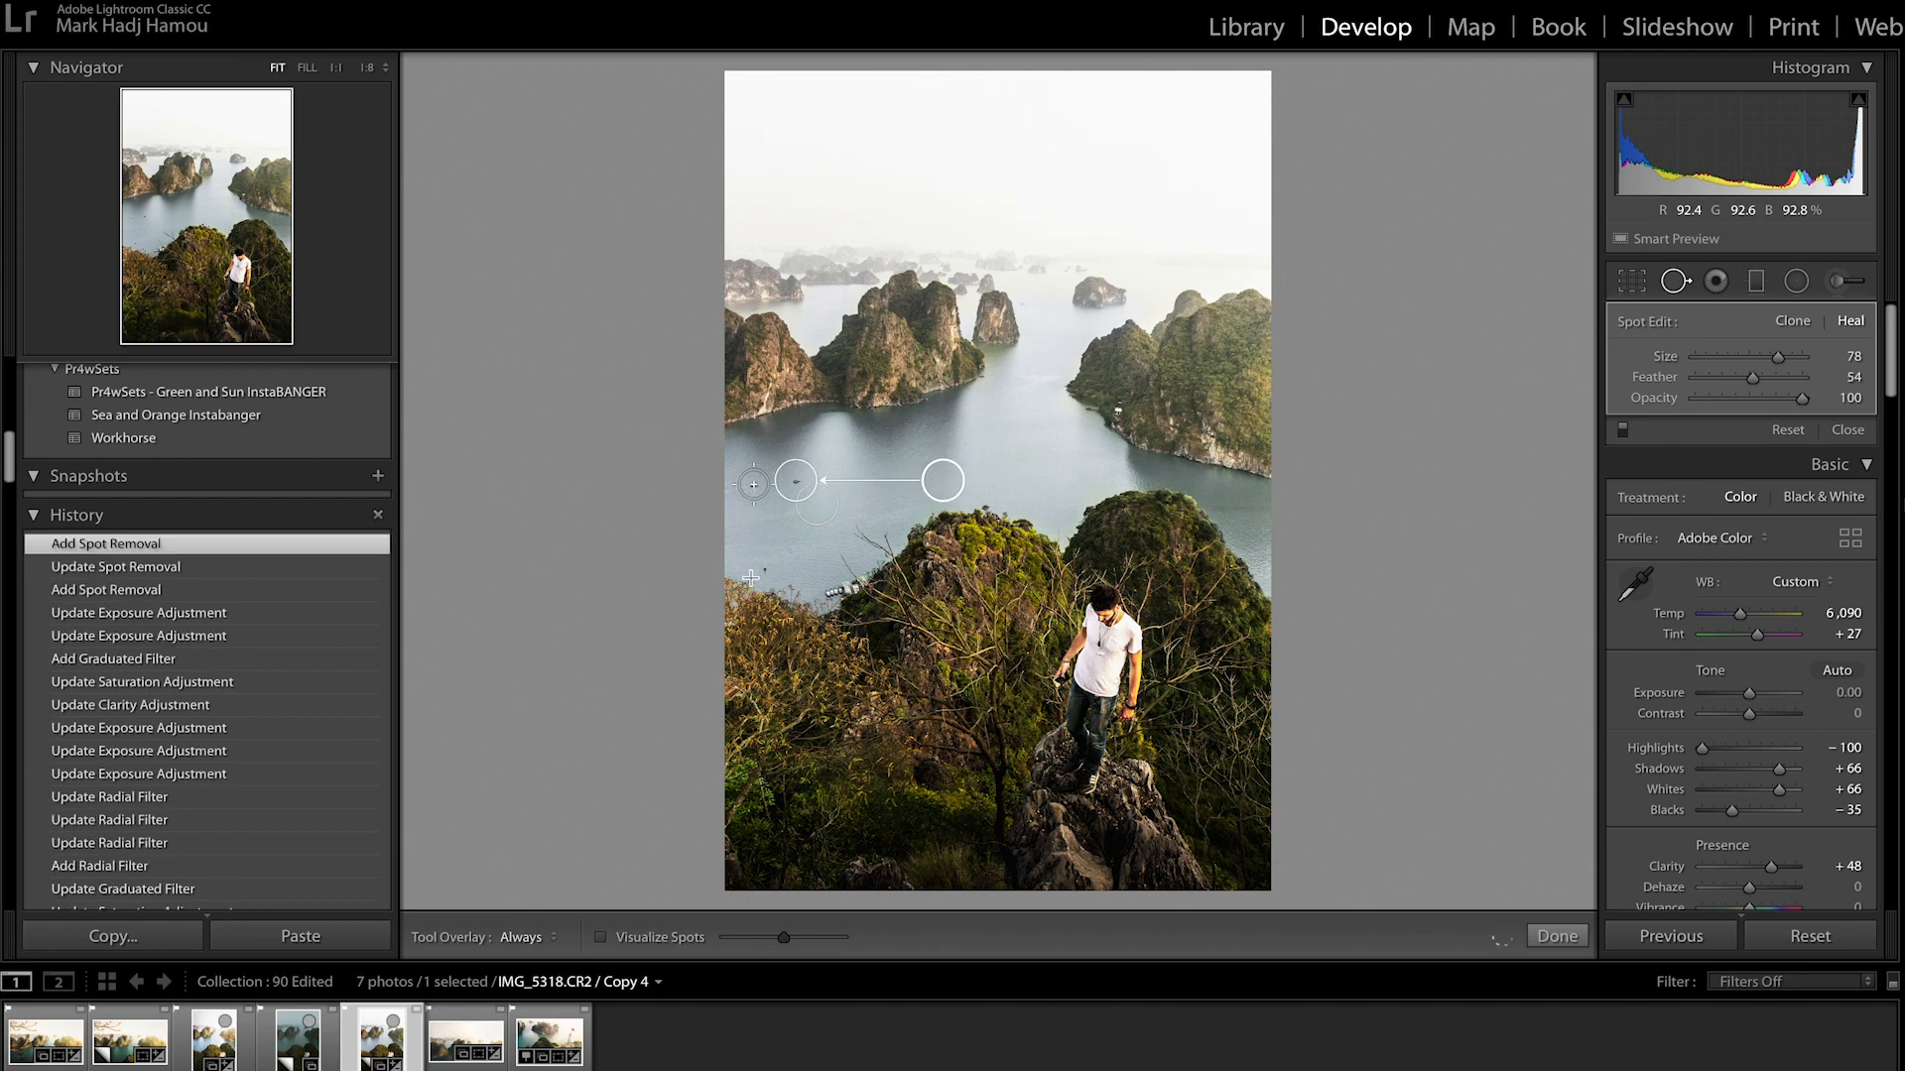
click(753, 484)
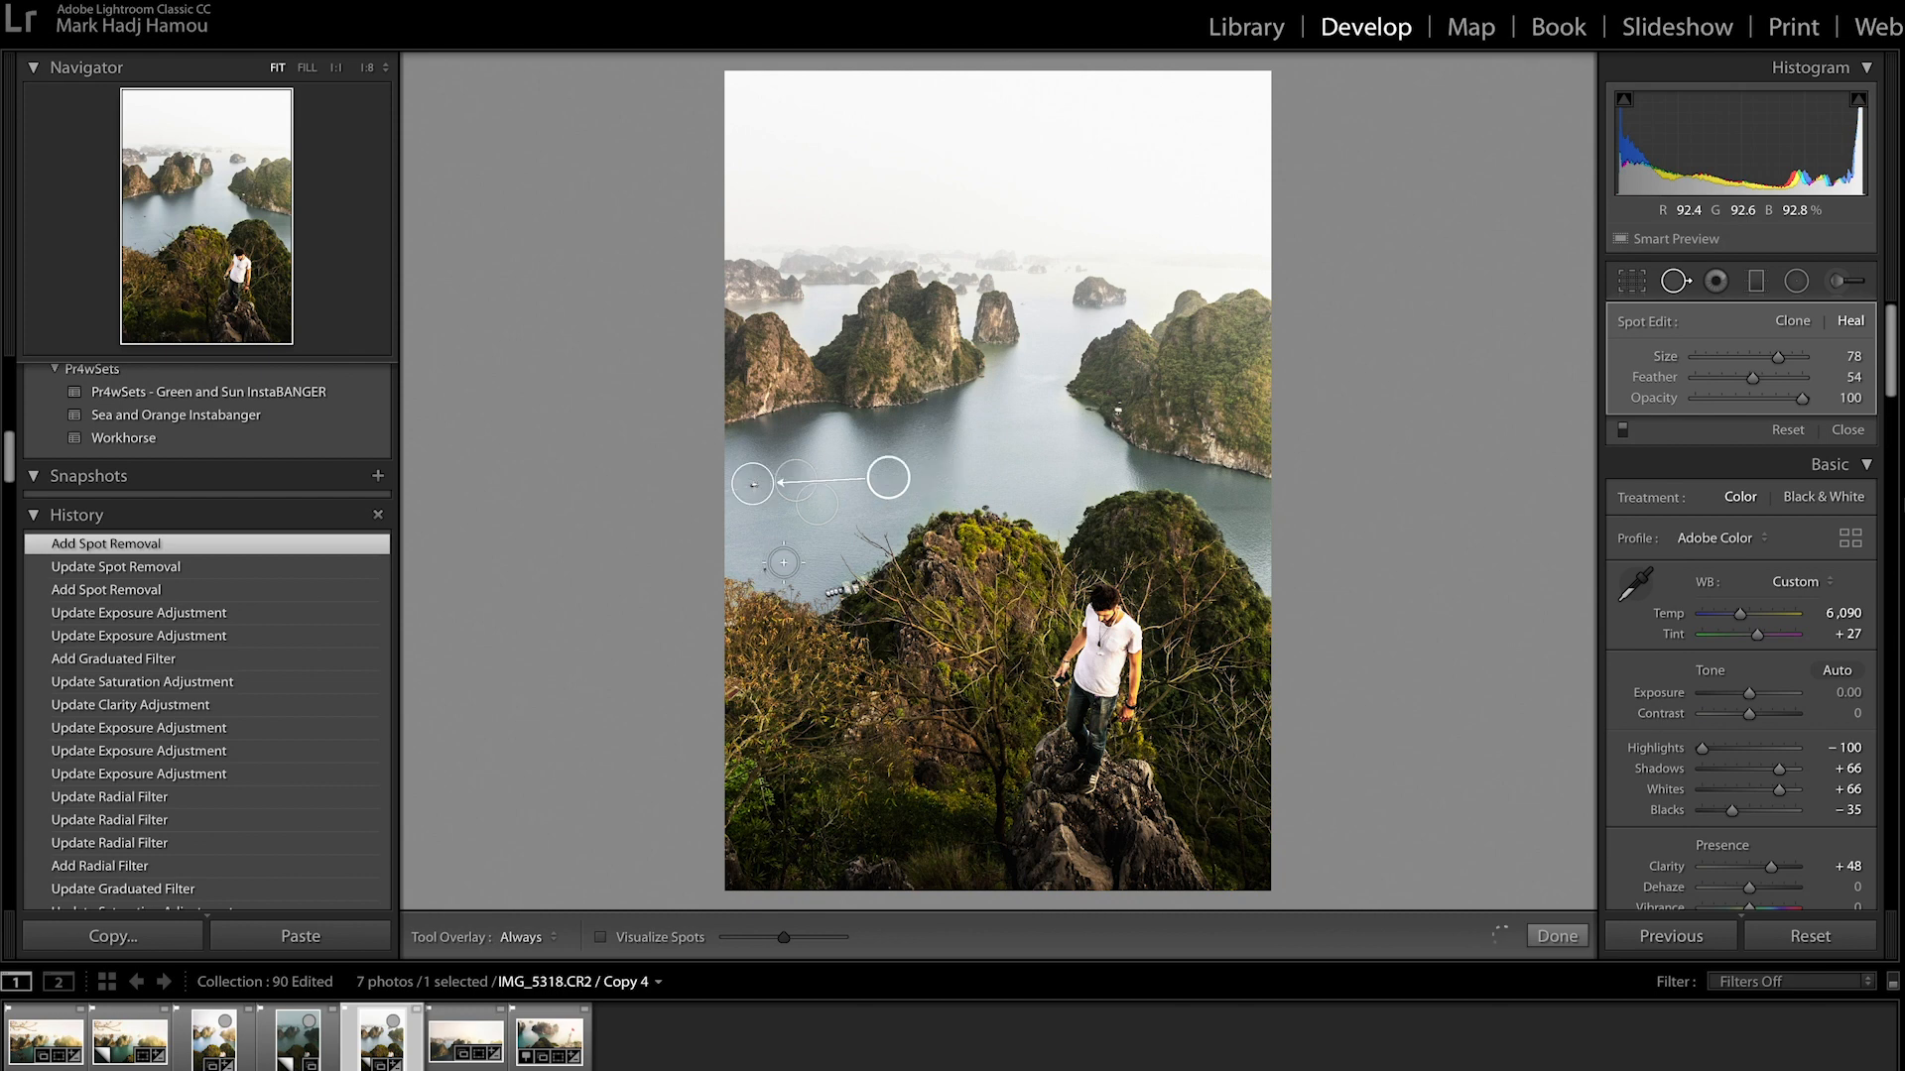
click(764, 570)
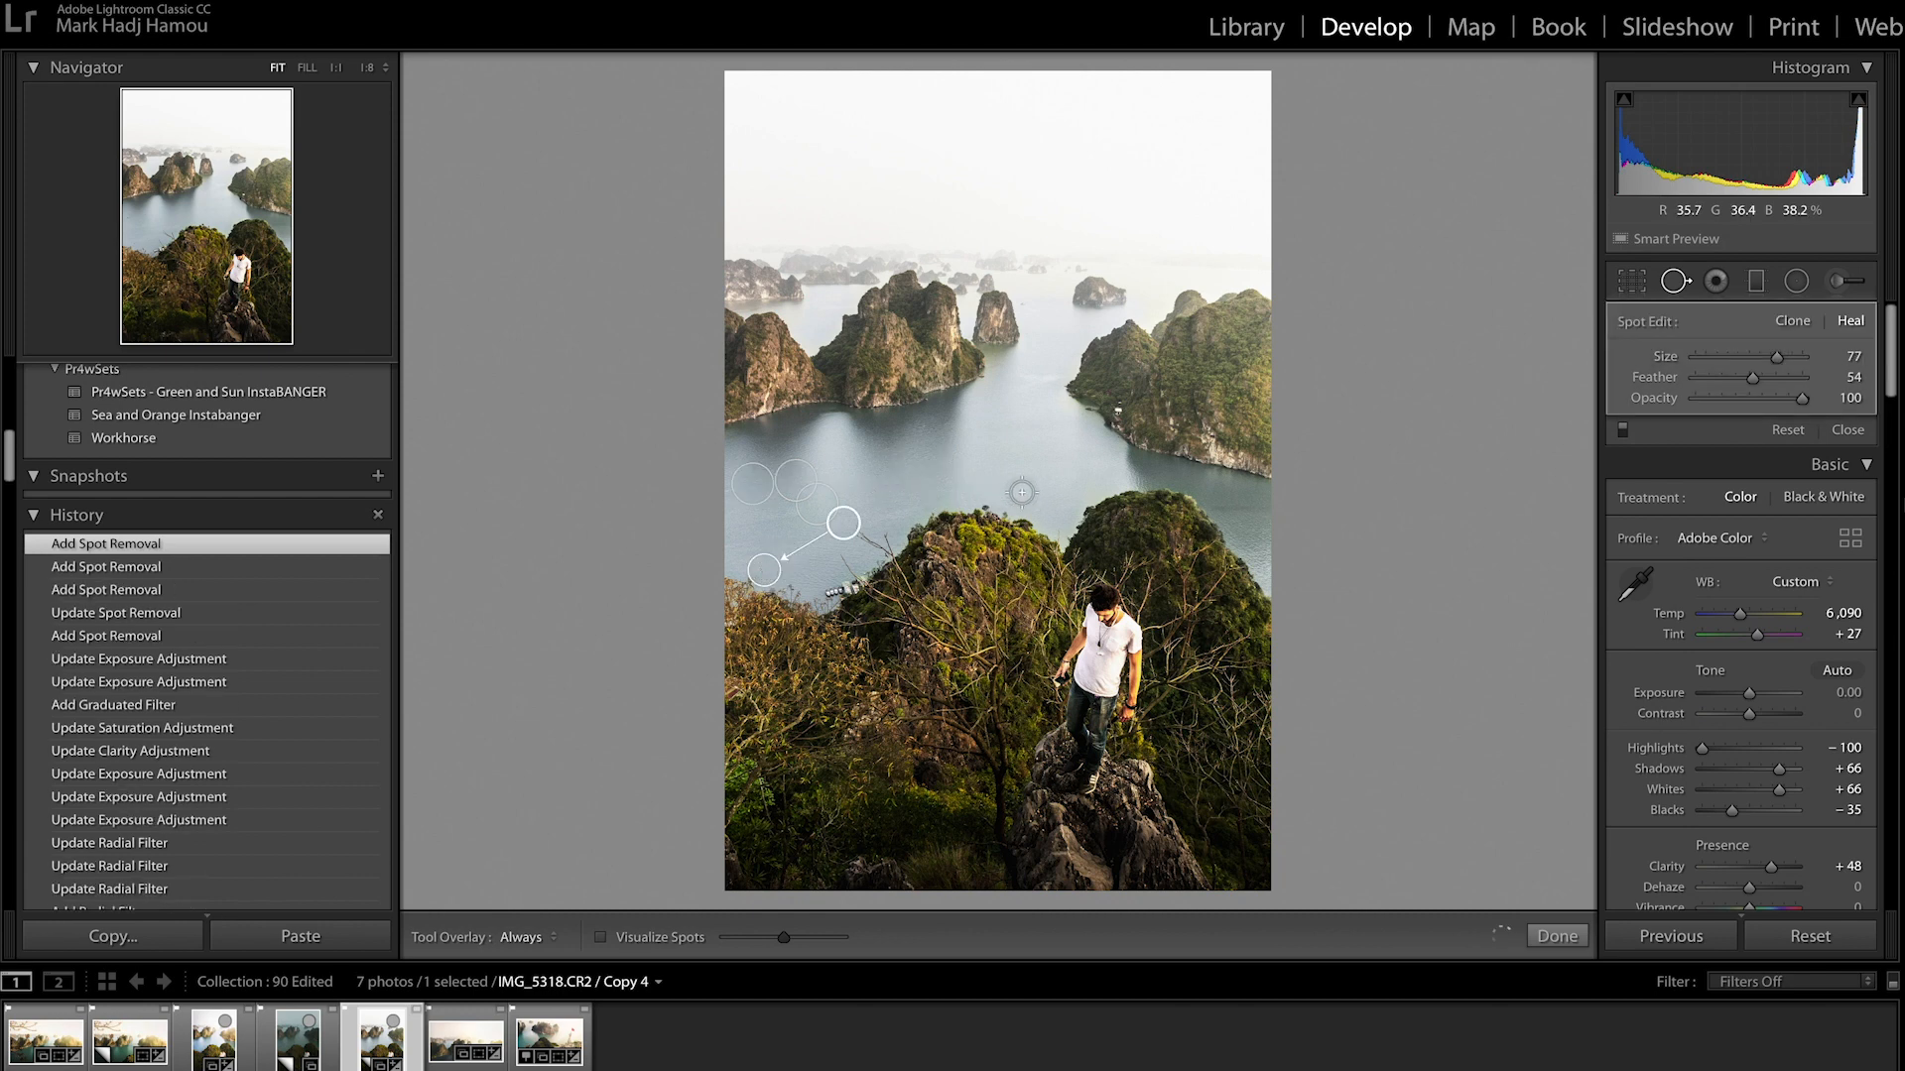
click(1560, 936)
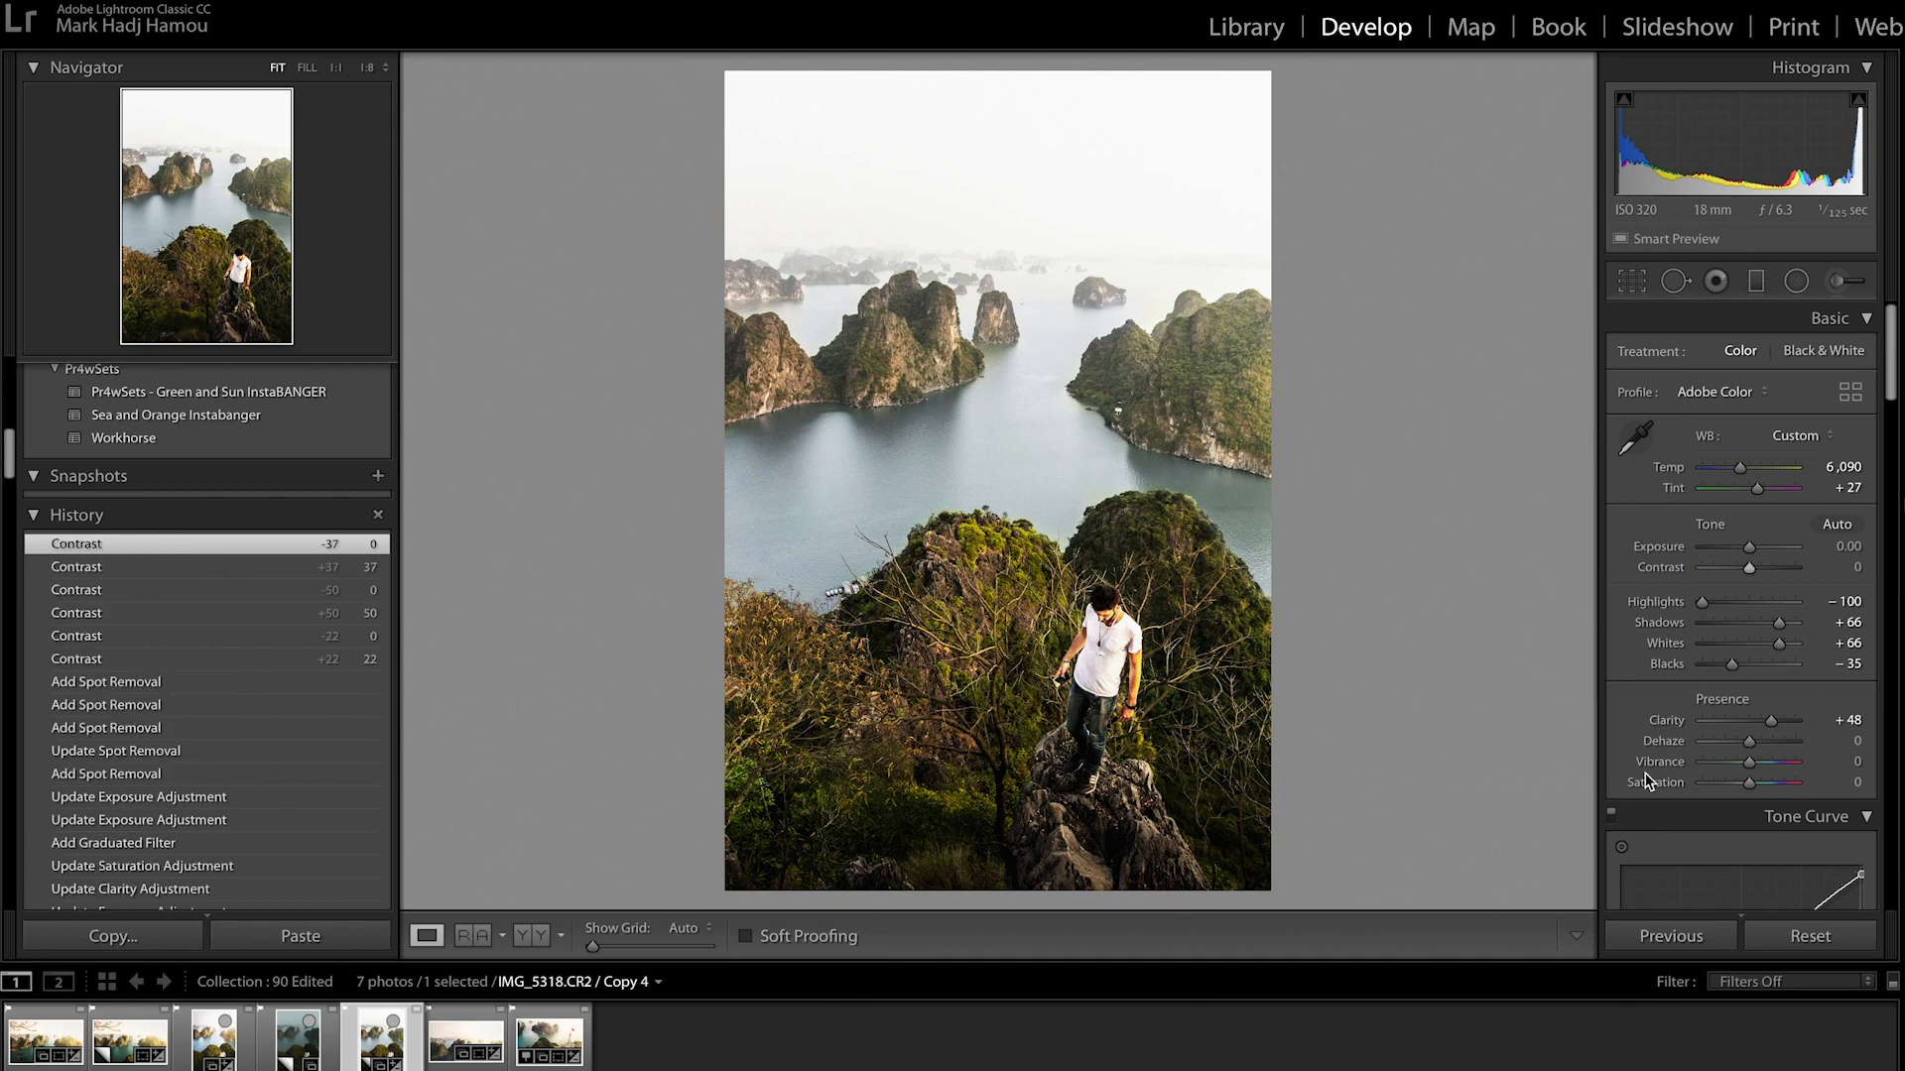
Step: Raise the photo's overall Contrast to +29
drag(1749, 567, 1763, 568)
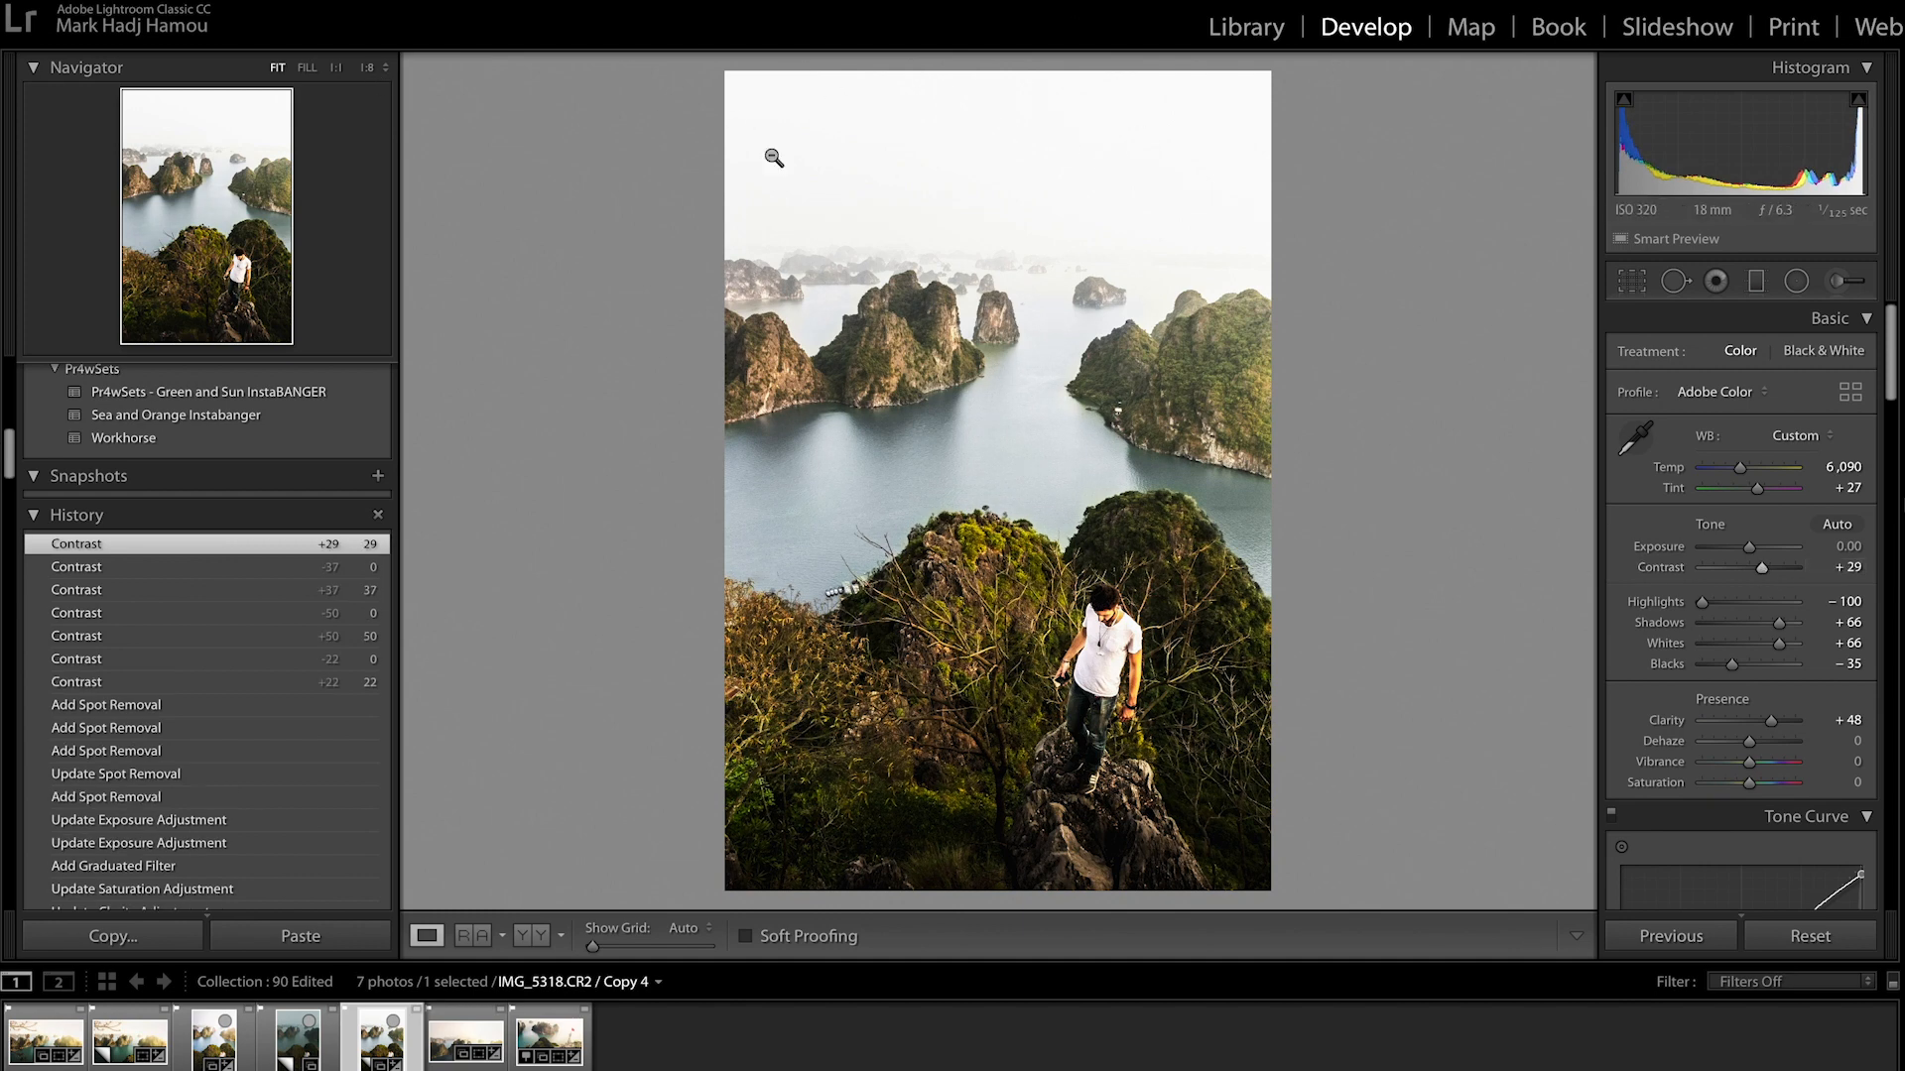
Step: Select the existing radial filter centred outside the photo's upper-right corner, set its Temp to 70 and finish editing it
click(367, 67)
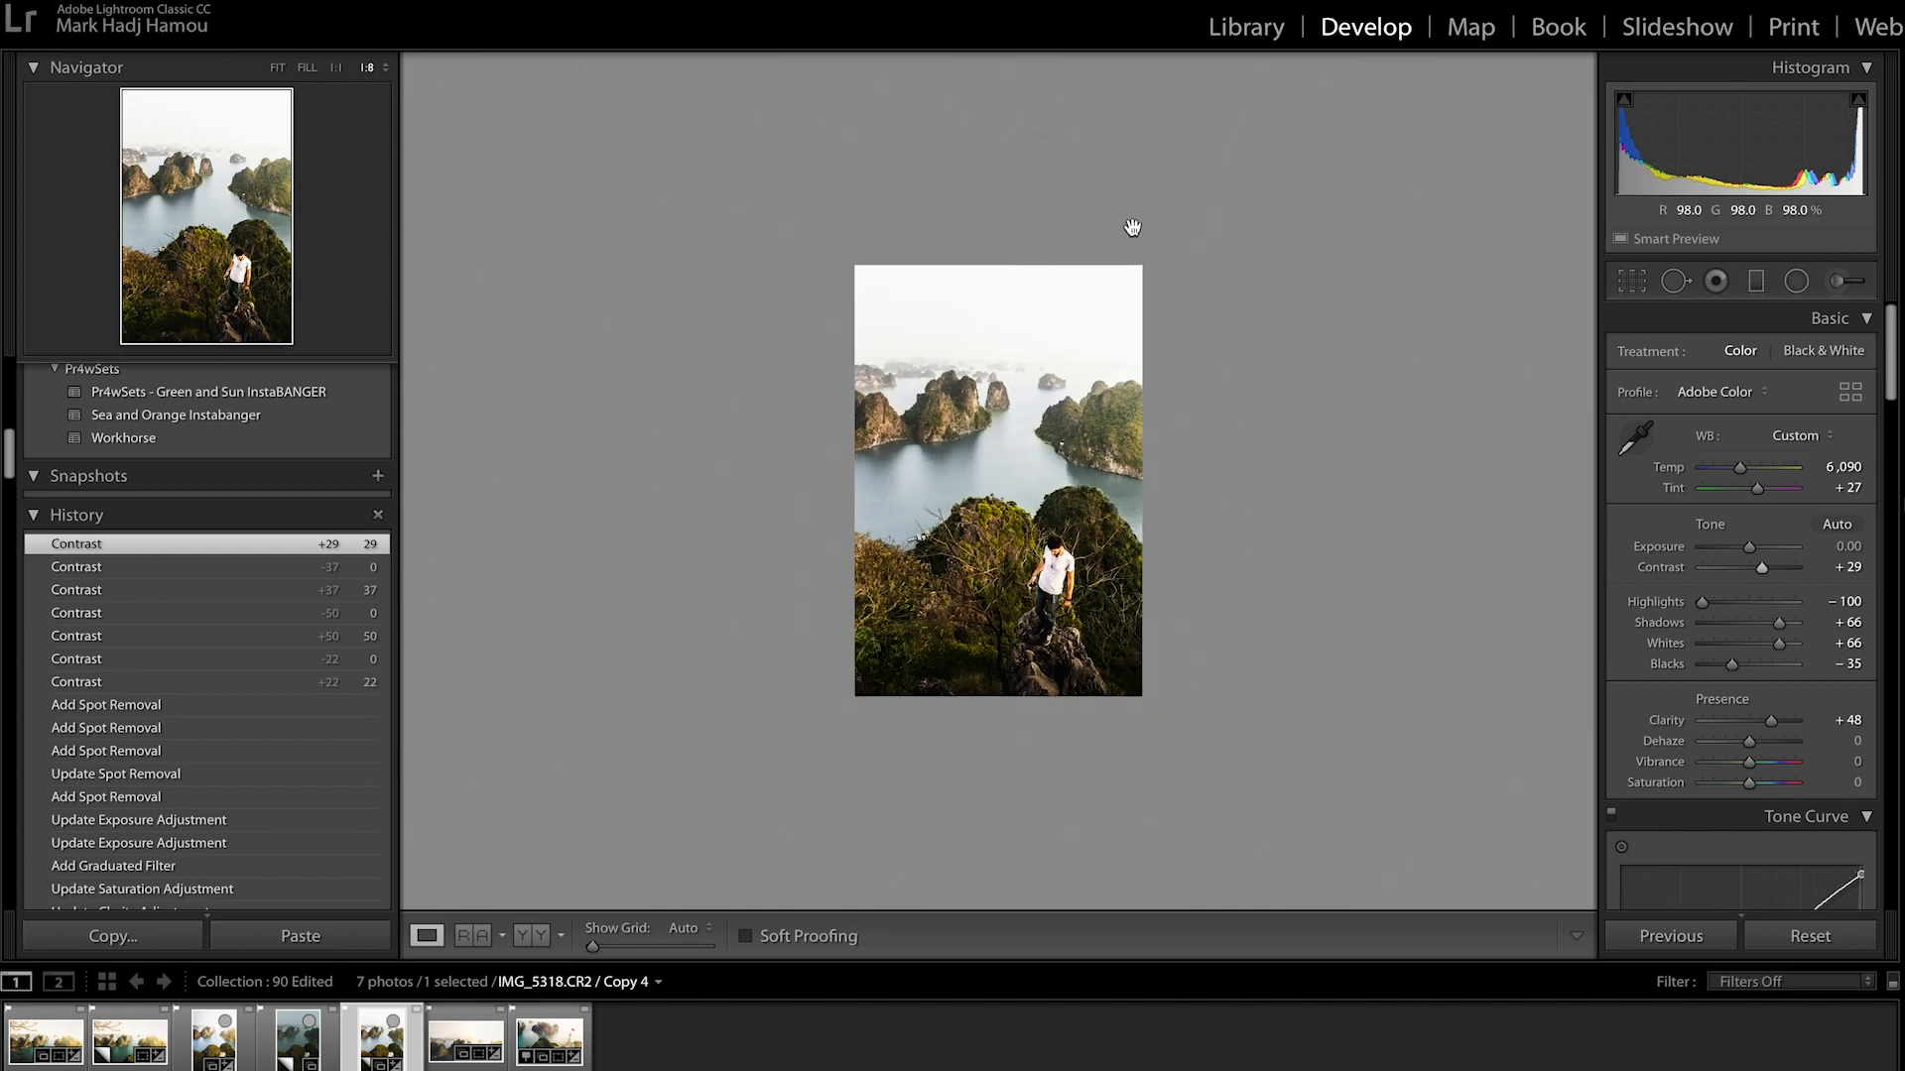
click(1797, 281)
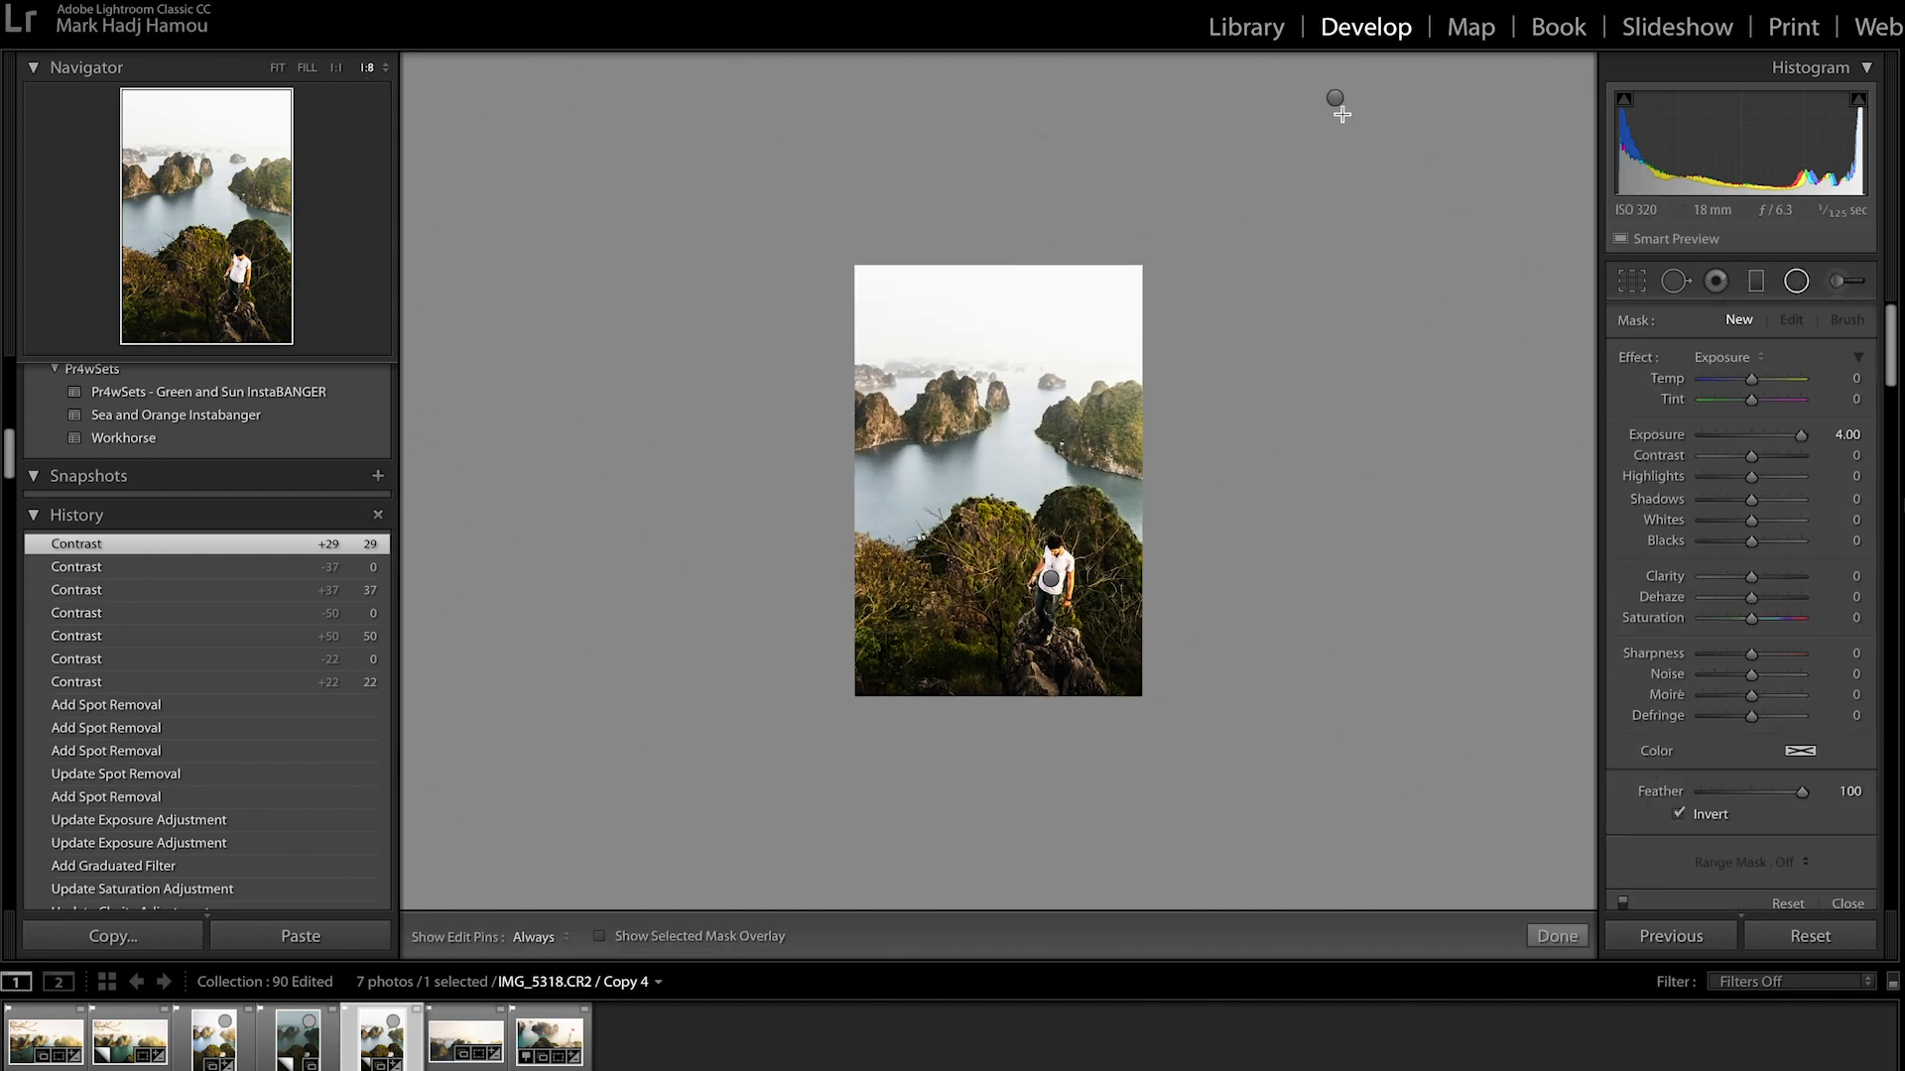
drag(1336, 97, 1863, 627)
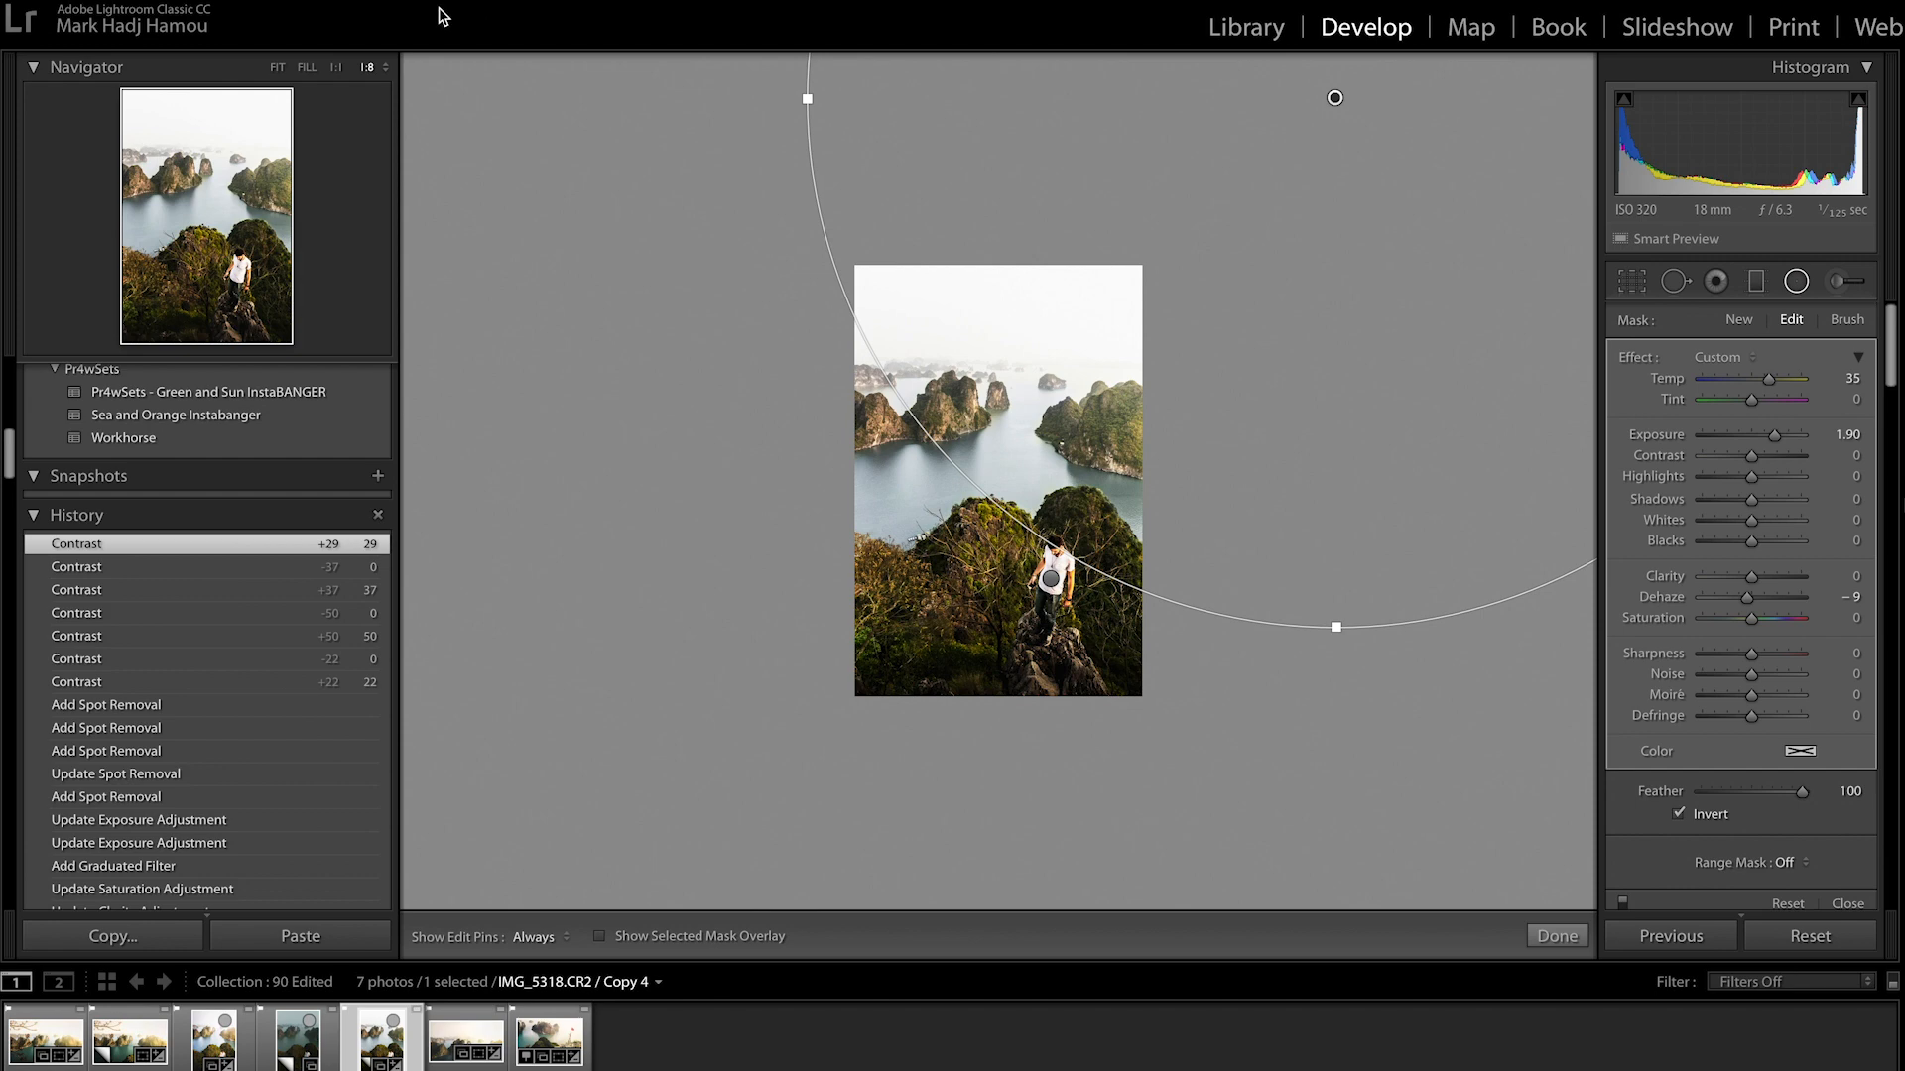
click(277, 68)
drag(1770, 381, 1790, 381)
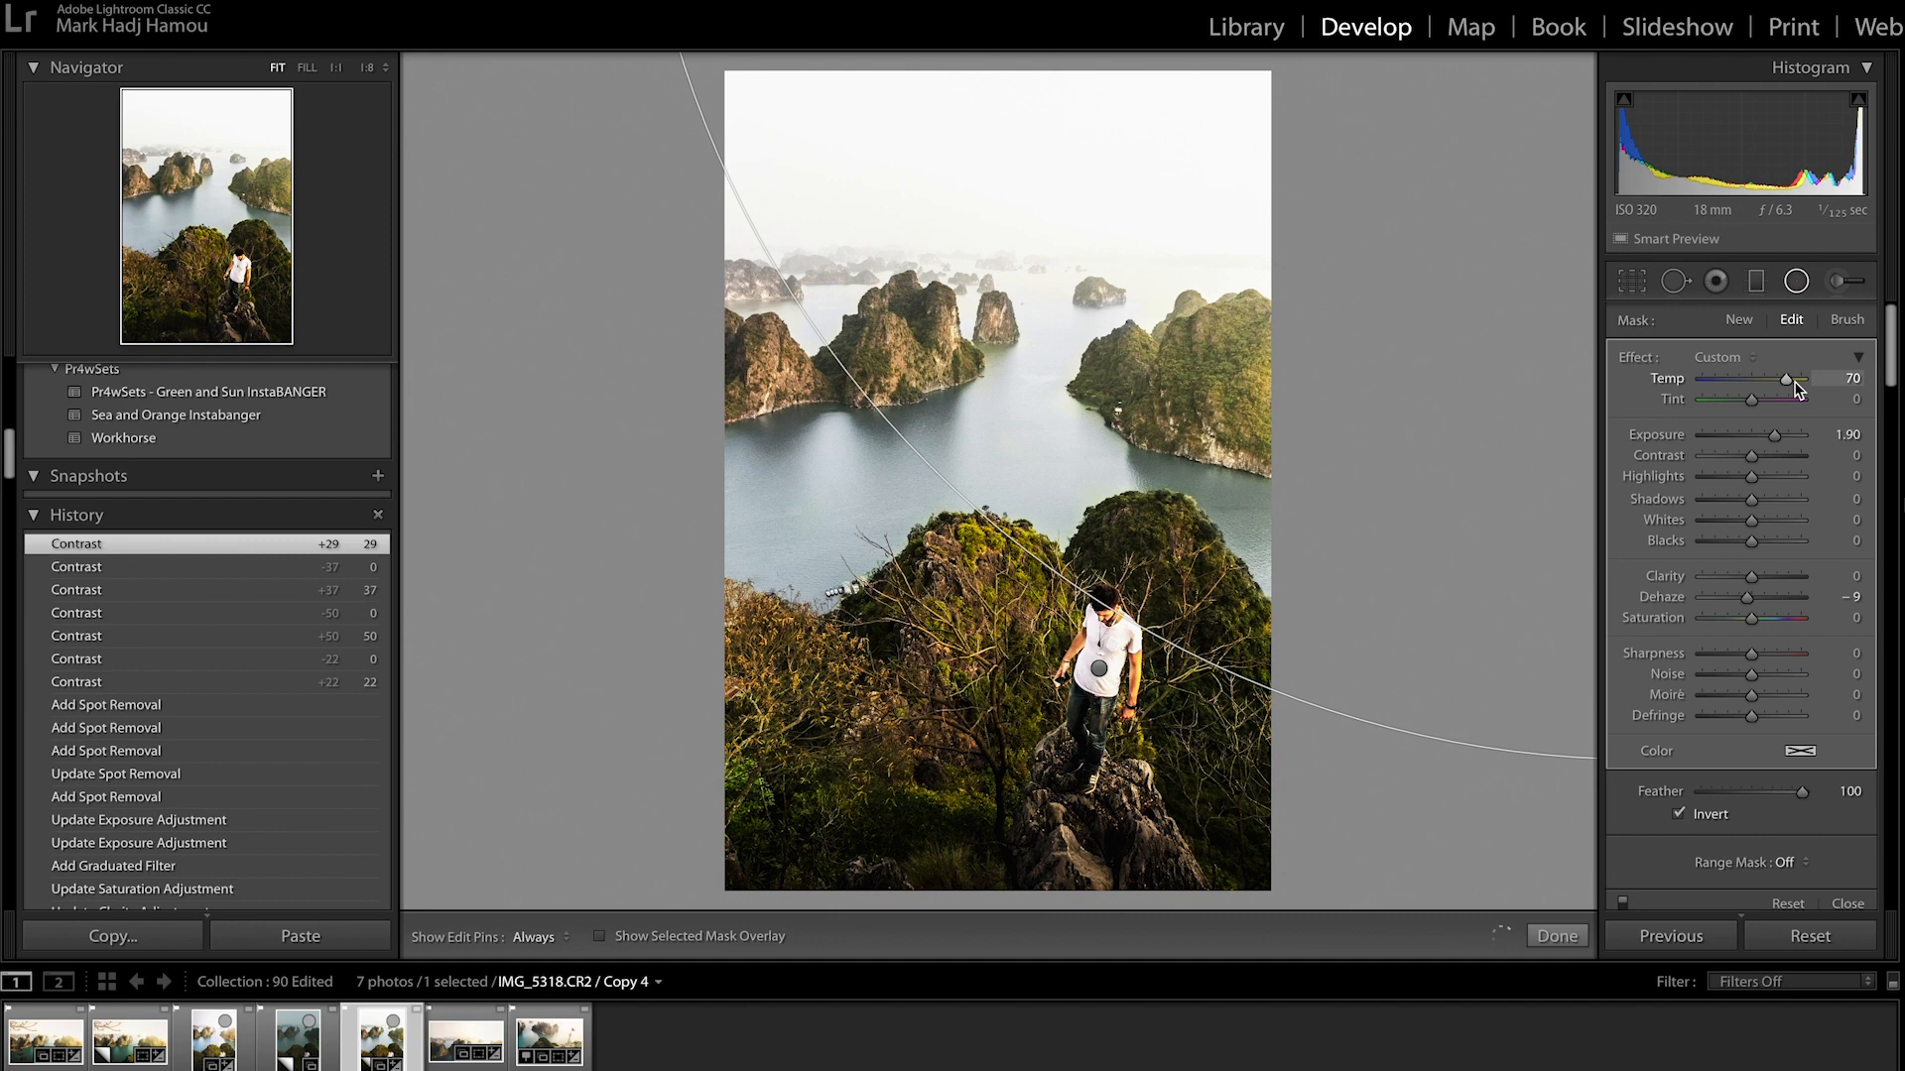
click(1556, 936)
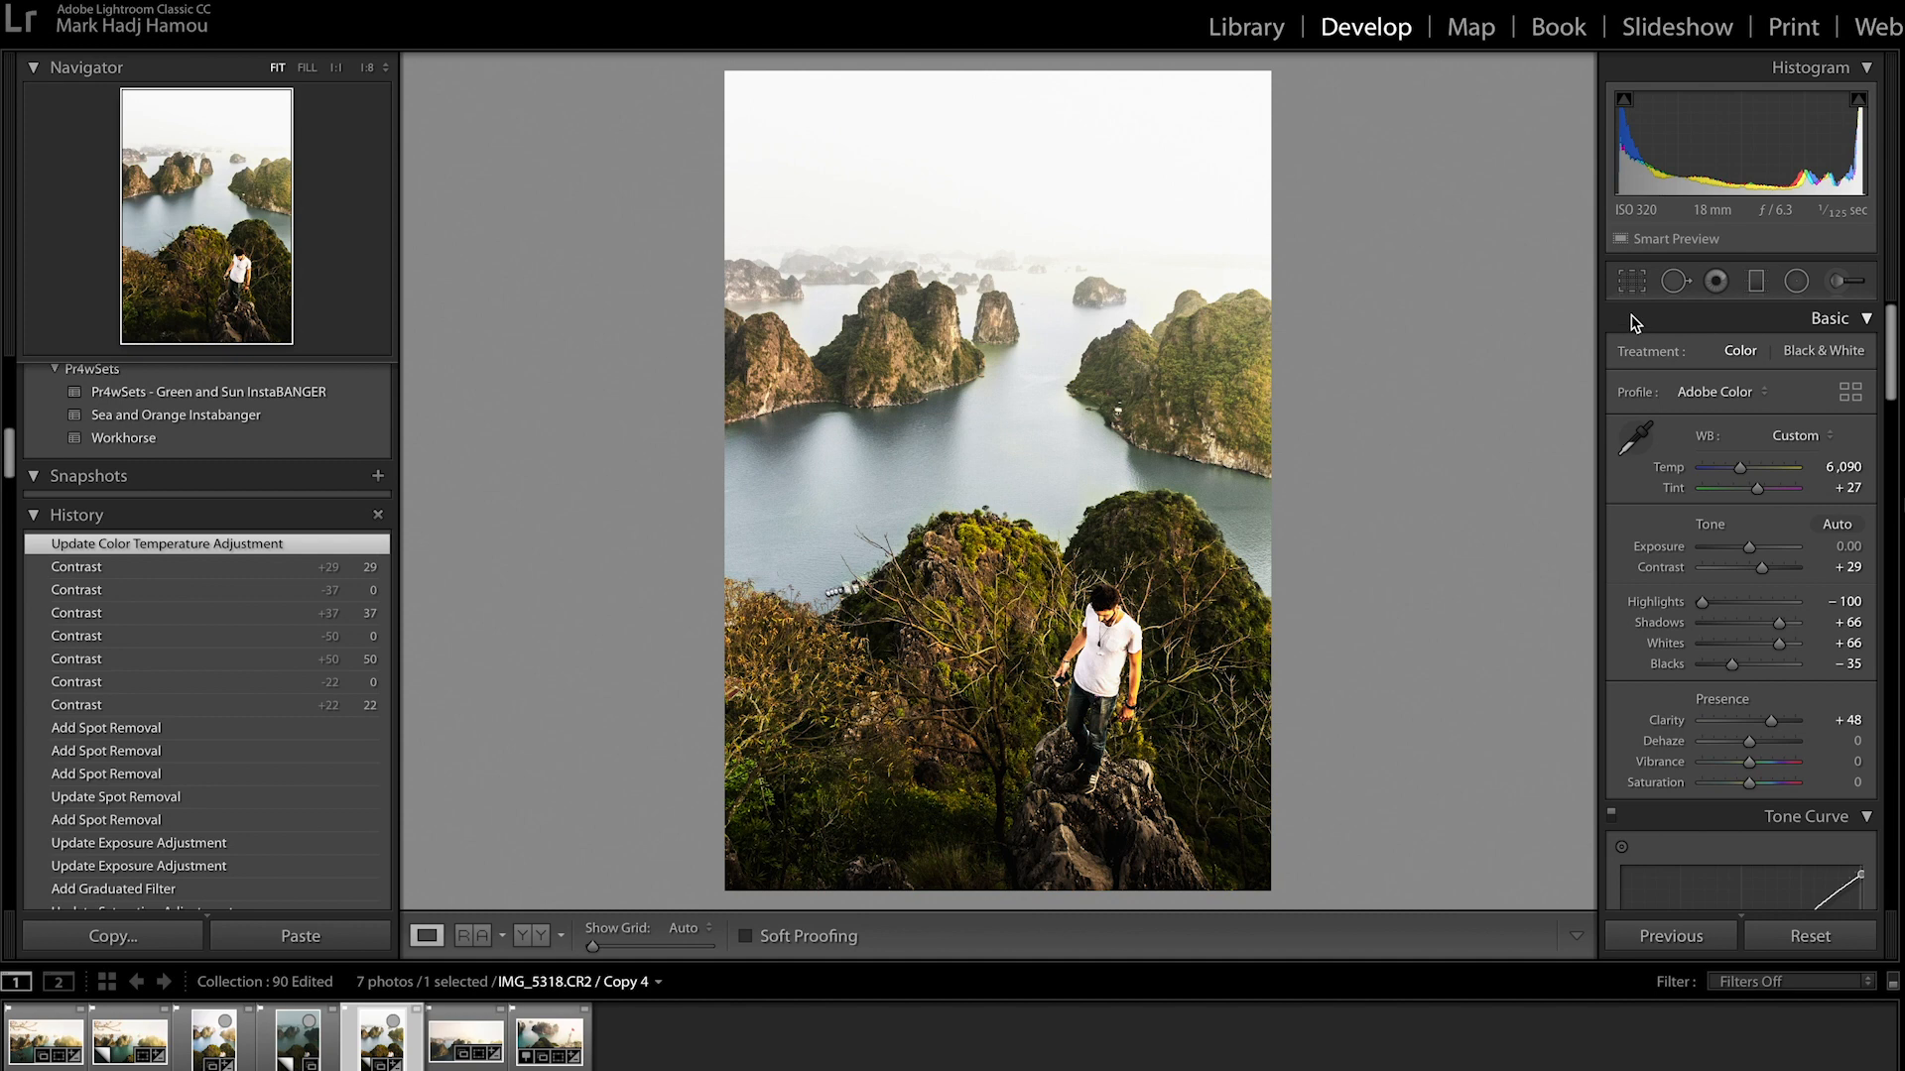
Step: Crop the photo to the 4 x 5 / 8 x 10 aspect, shifting the framing slightly lower to keep more foreground rock, and apply it
click(1633, 283)
click(1786, 360)
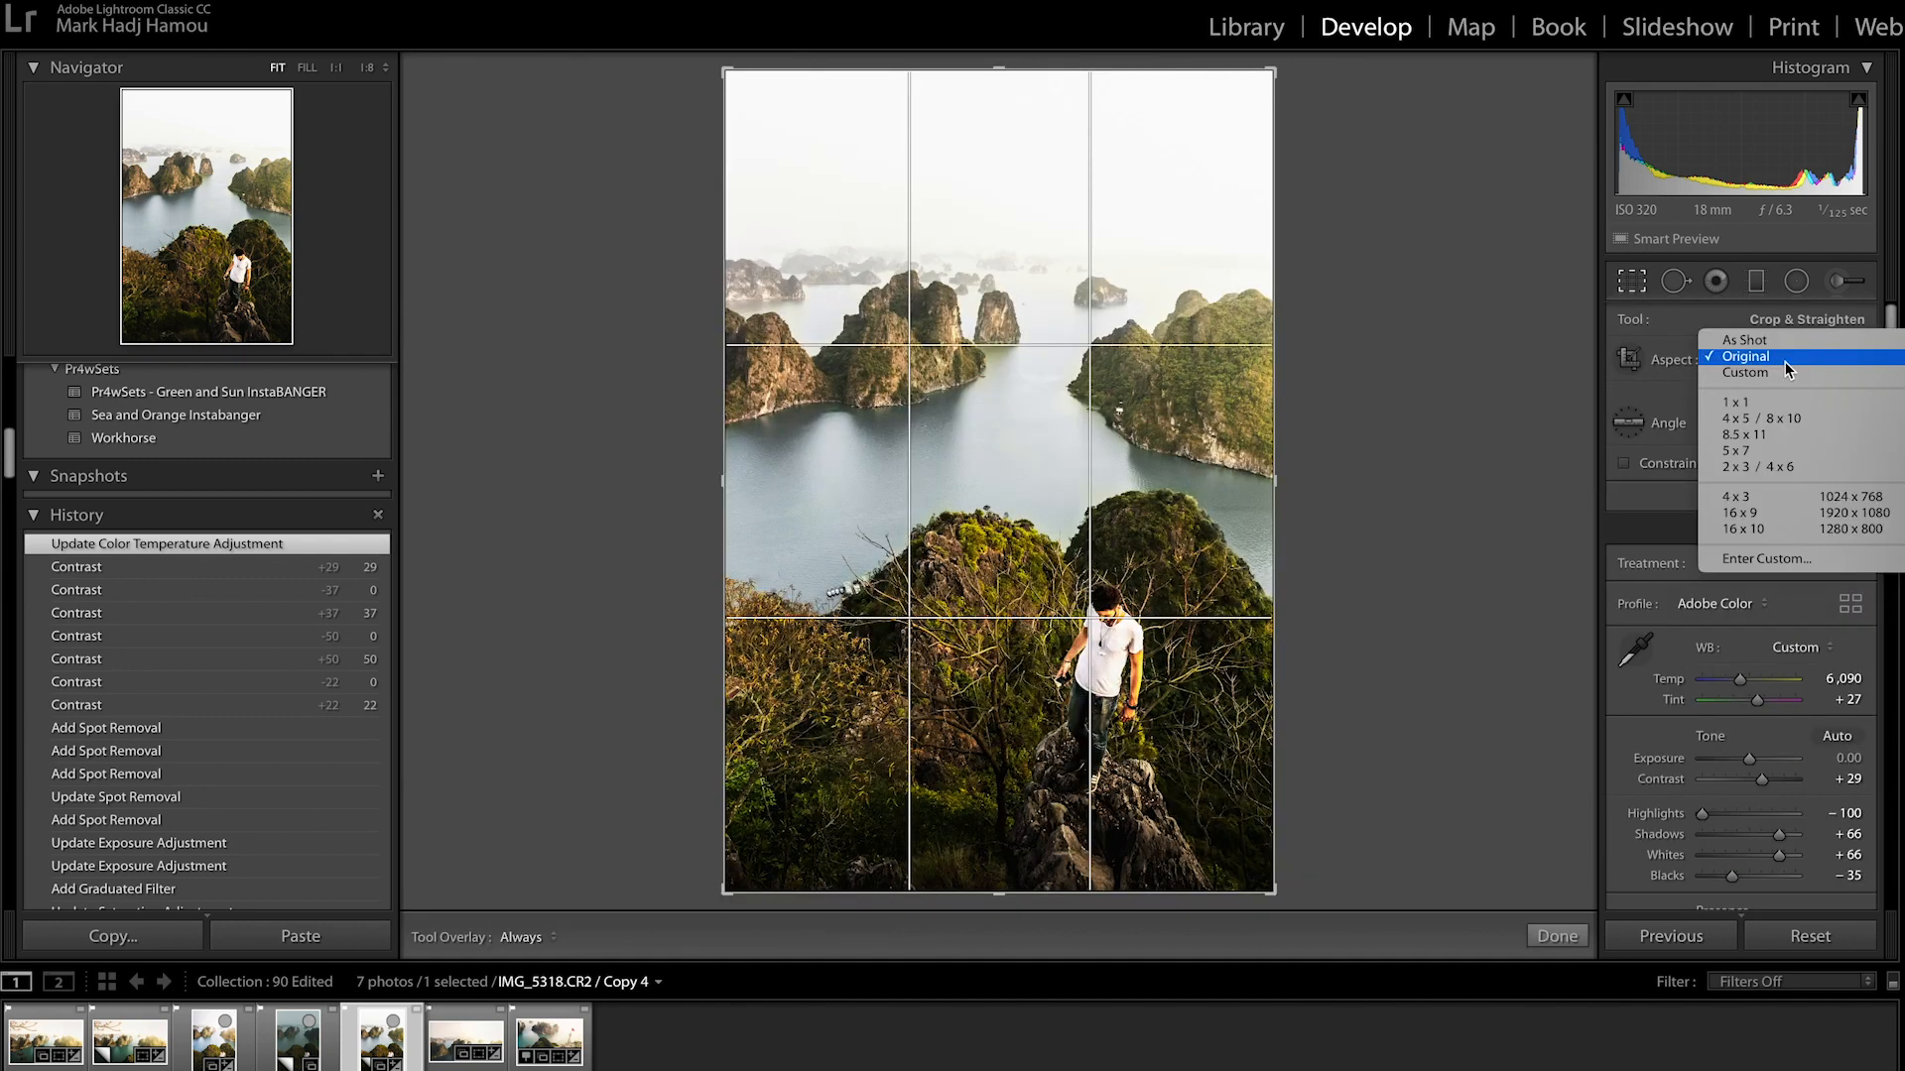
click(1760, 425)
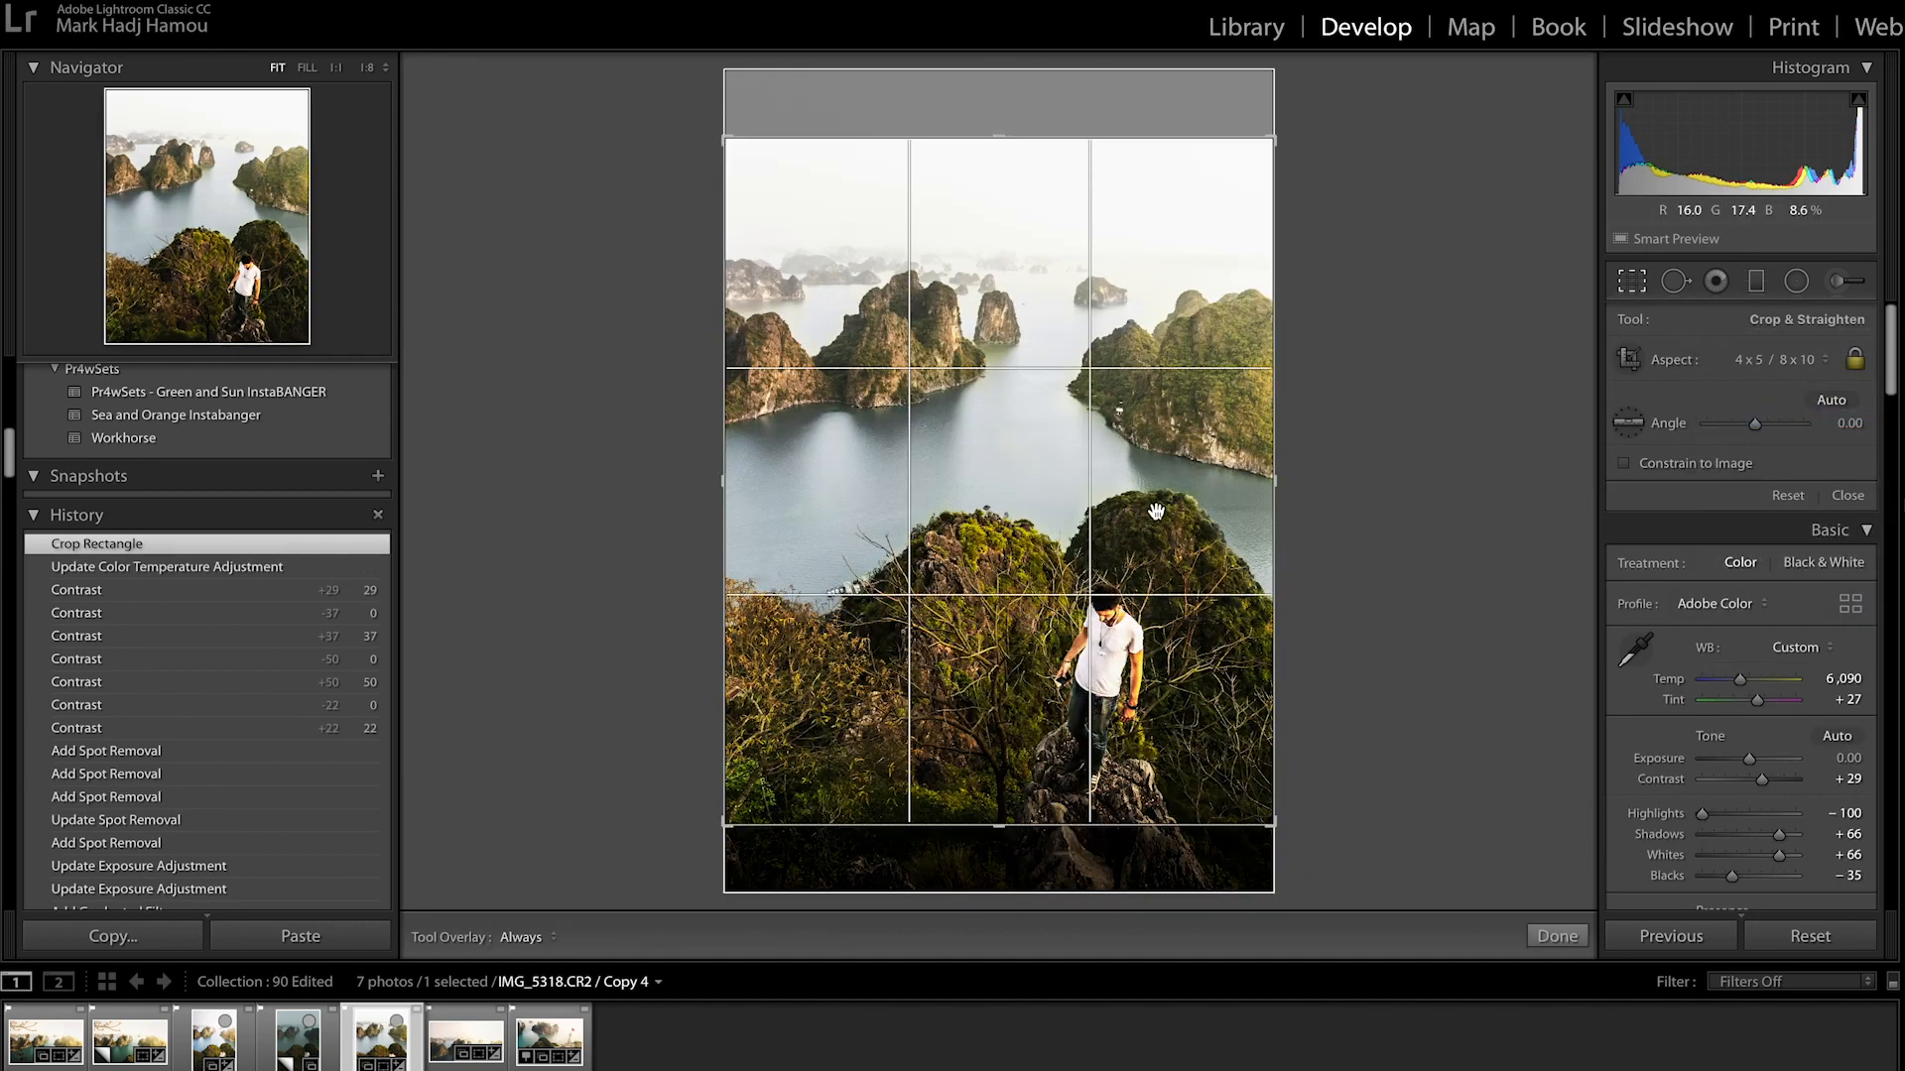
drag(1157, 509, 828, 617)
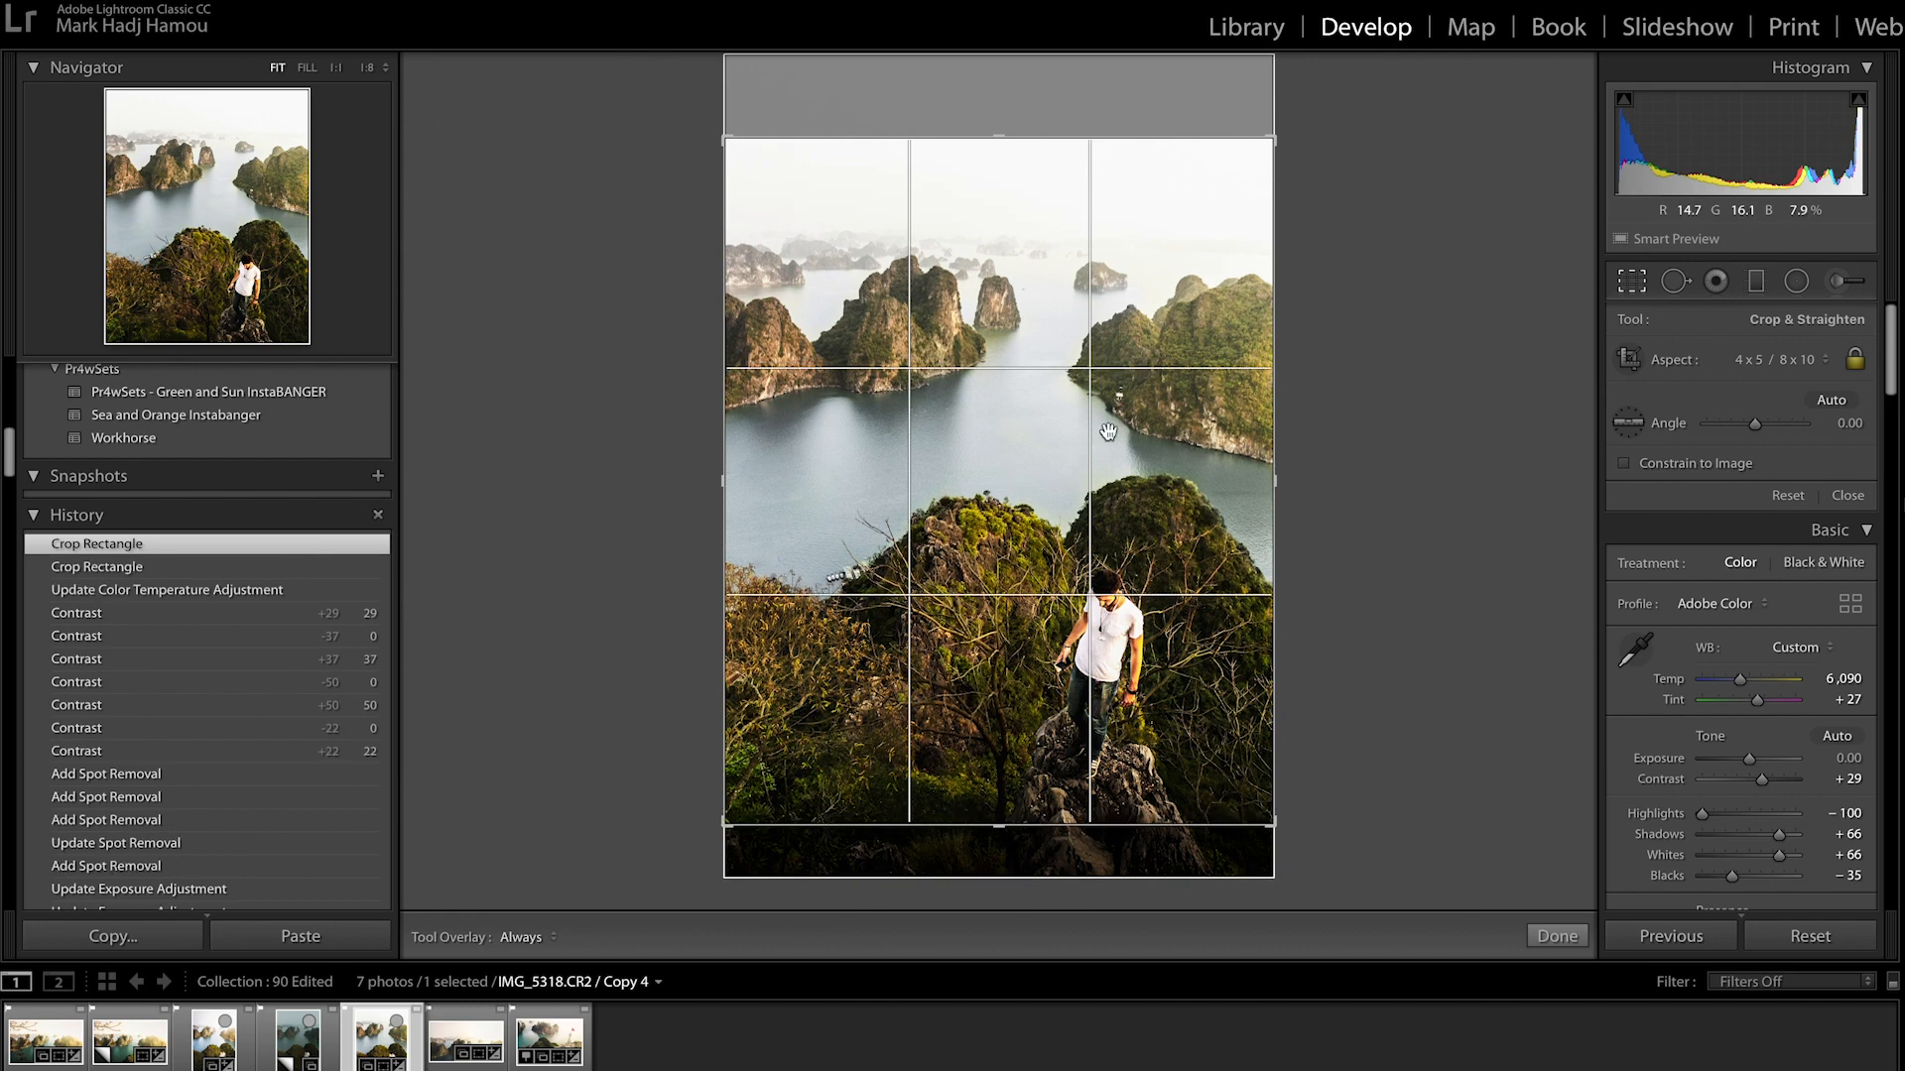
drag(1010, 542, 1009, 530)
key(r)
Step: Darken the photo's edges with a Highlight Priority post-crop vignette, setting its Amount to −14
scroll(1687, 658, down, 15)
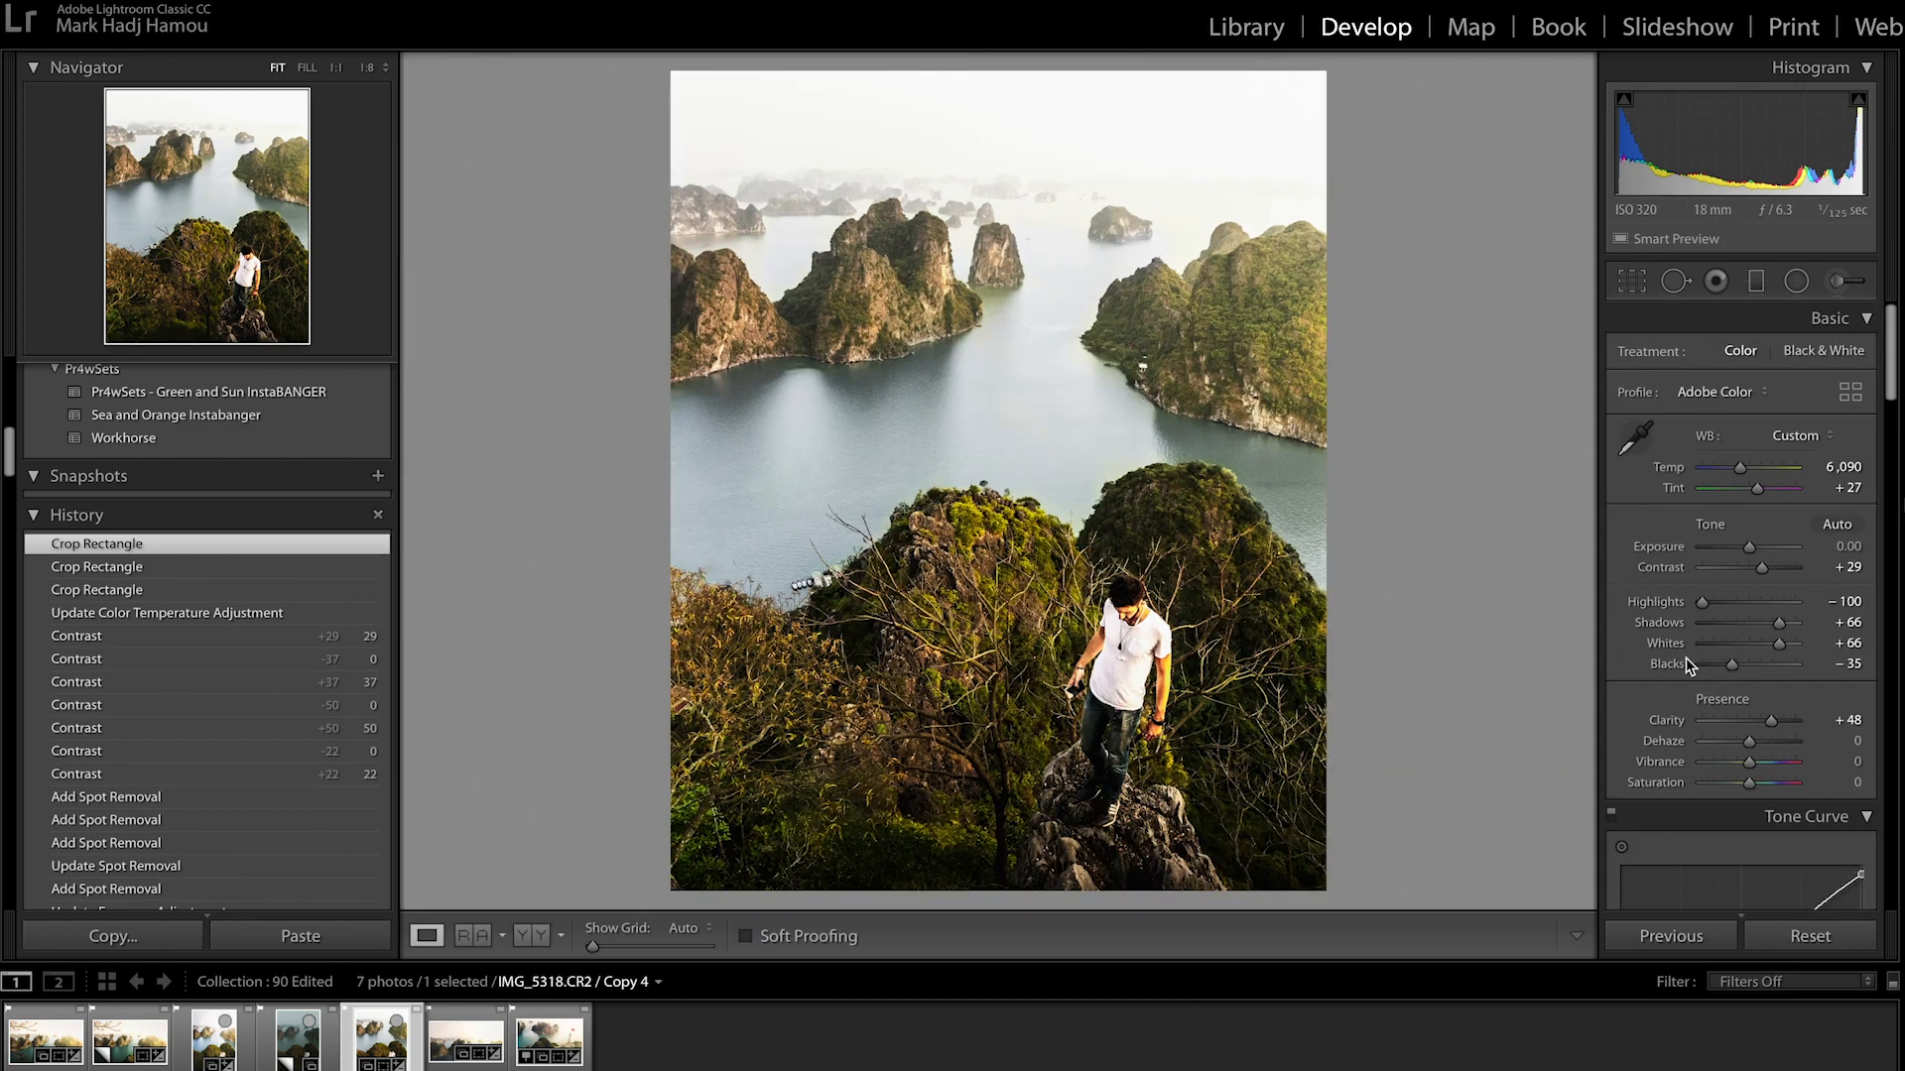
scroll(1687, 657, down, 3)
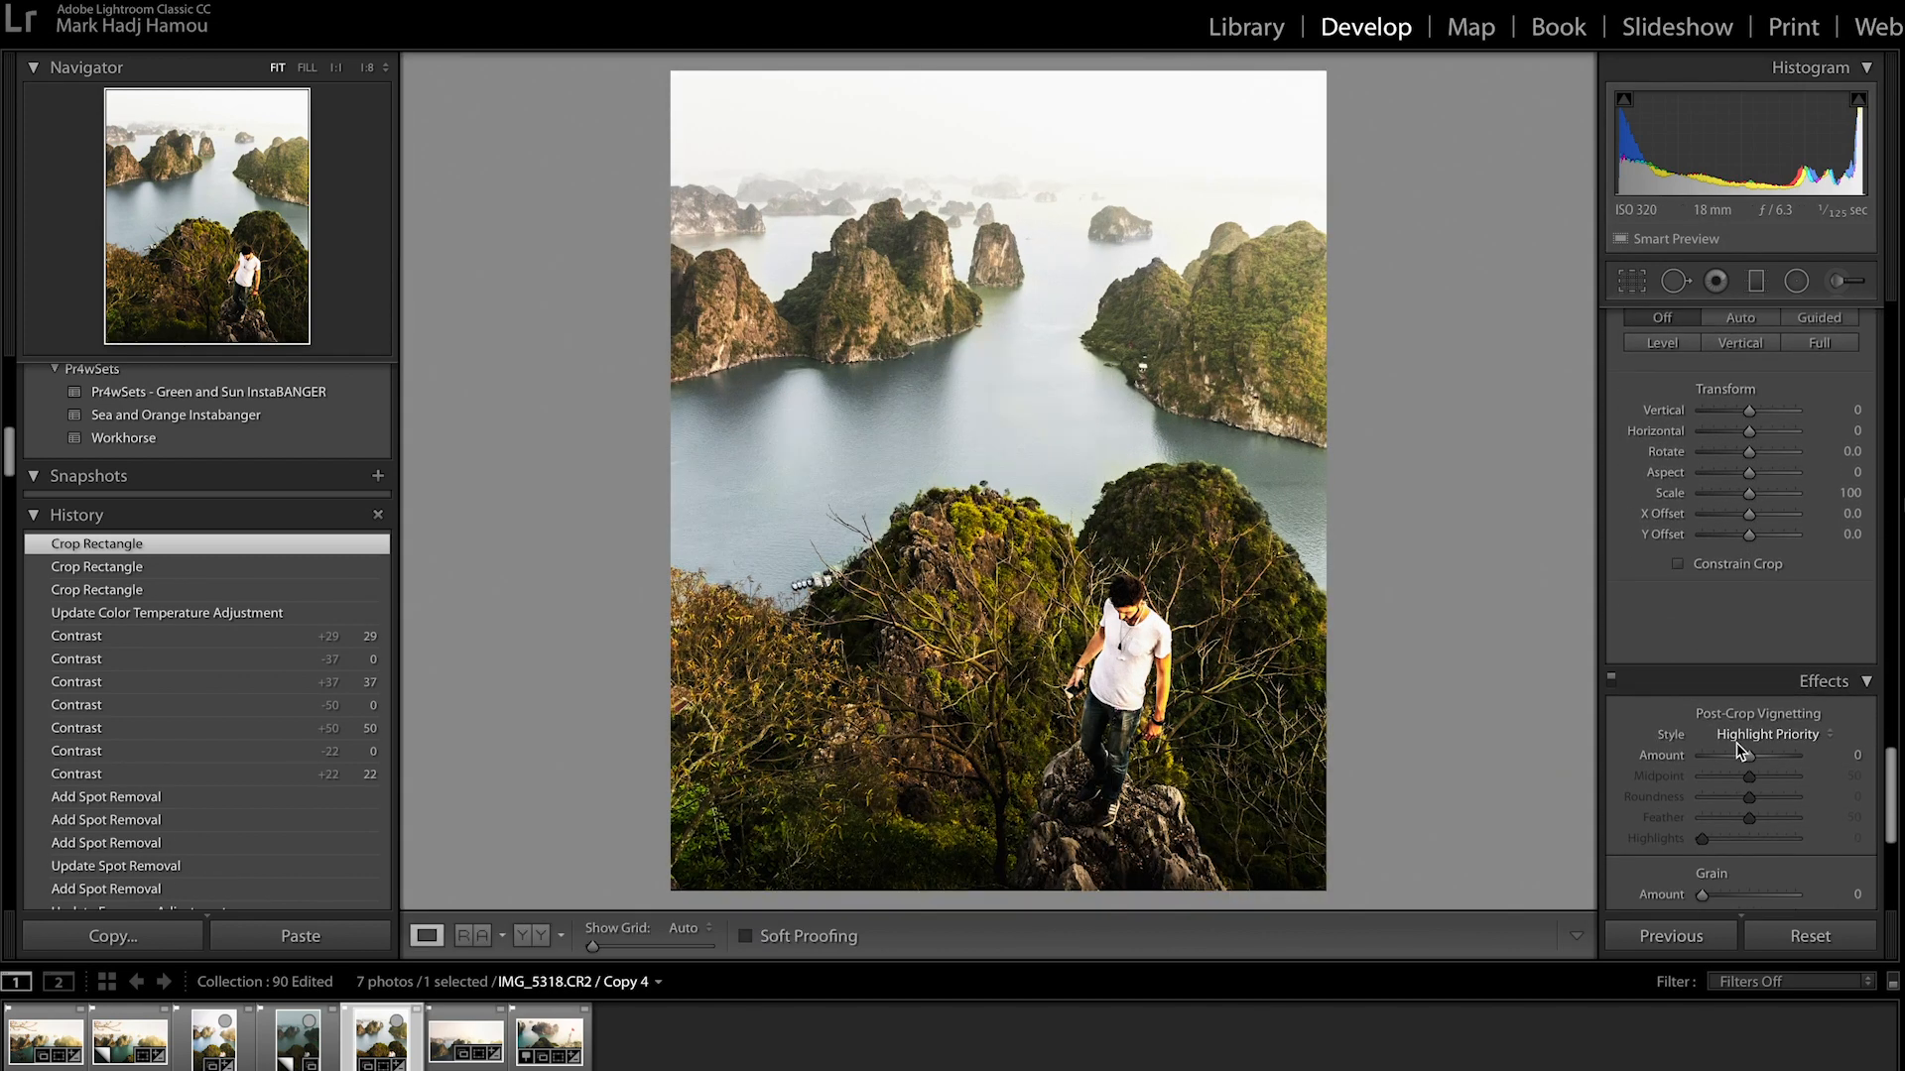
drag(1751, 766, 1746, 762)
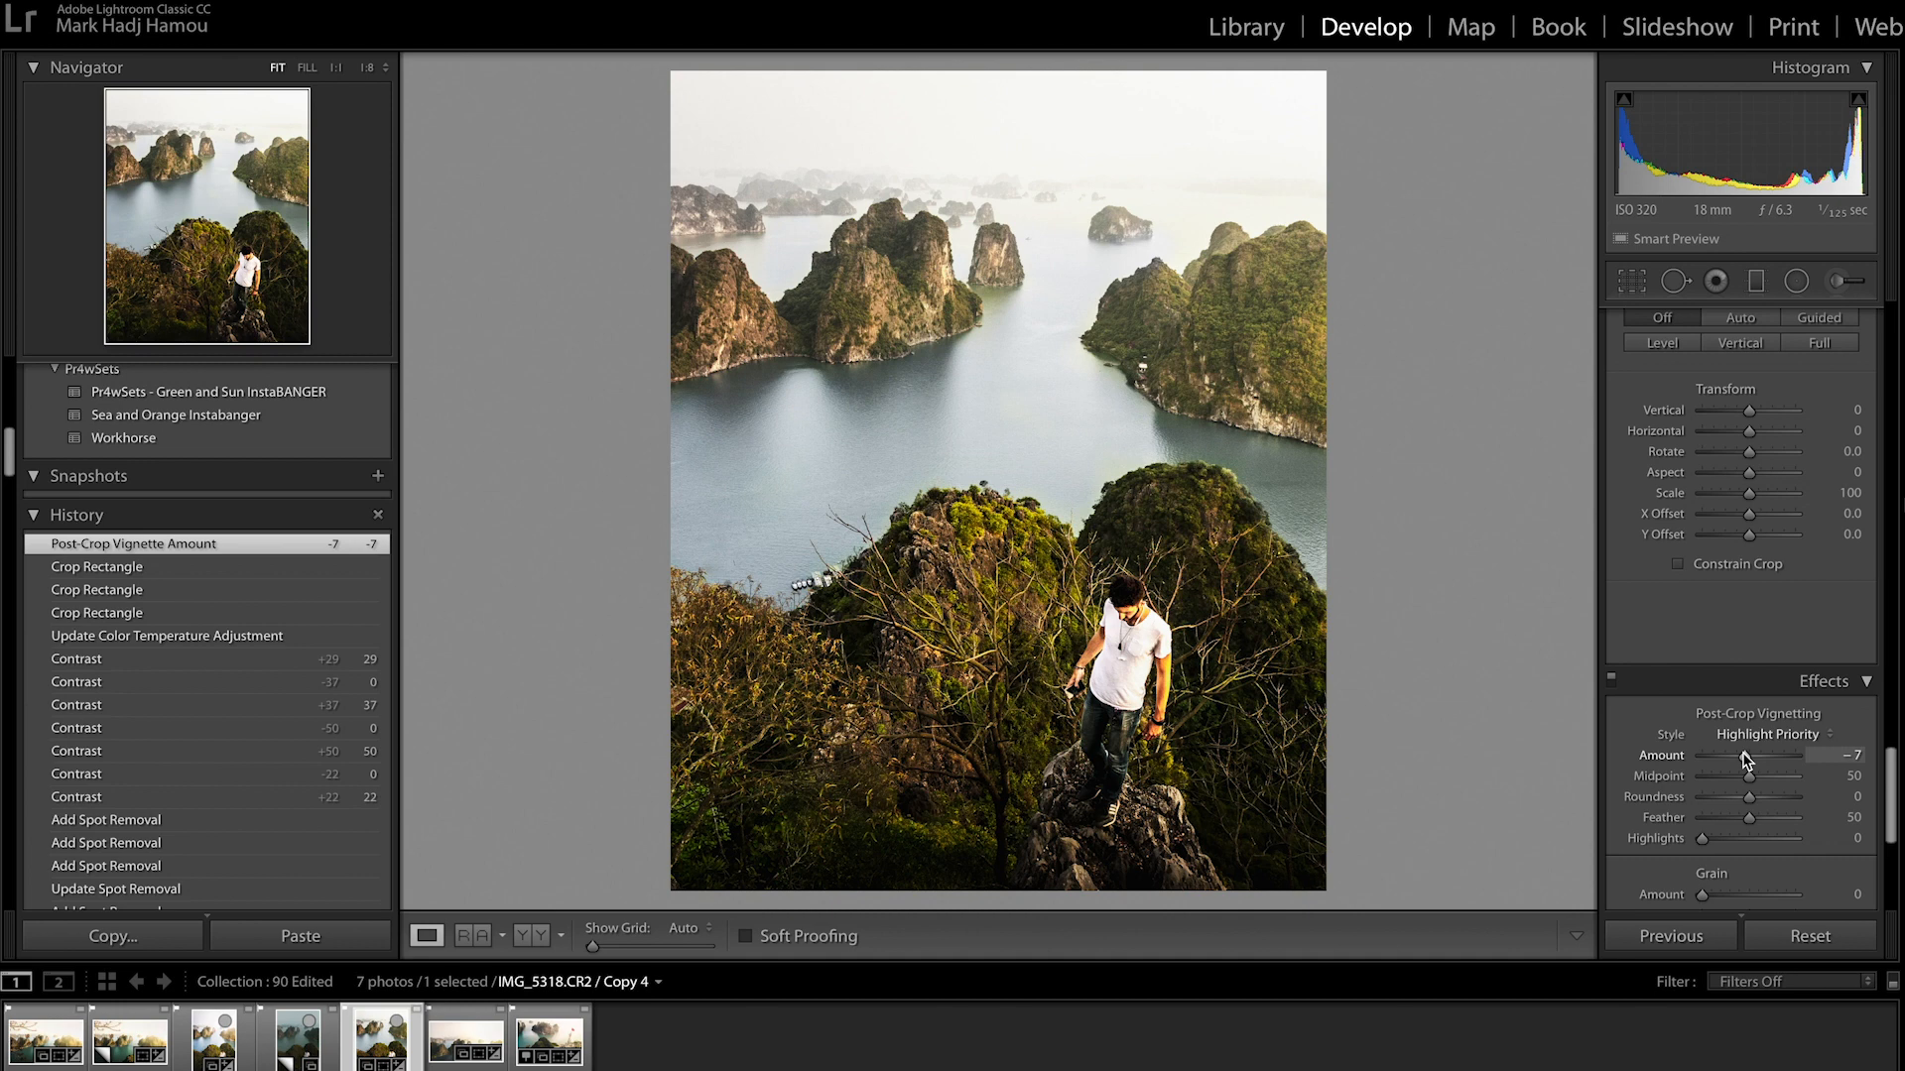
drag(1746, 762, 1743, 760)
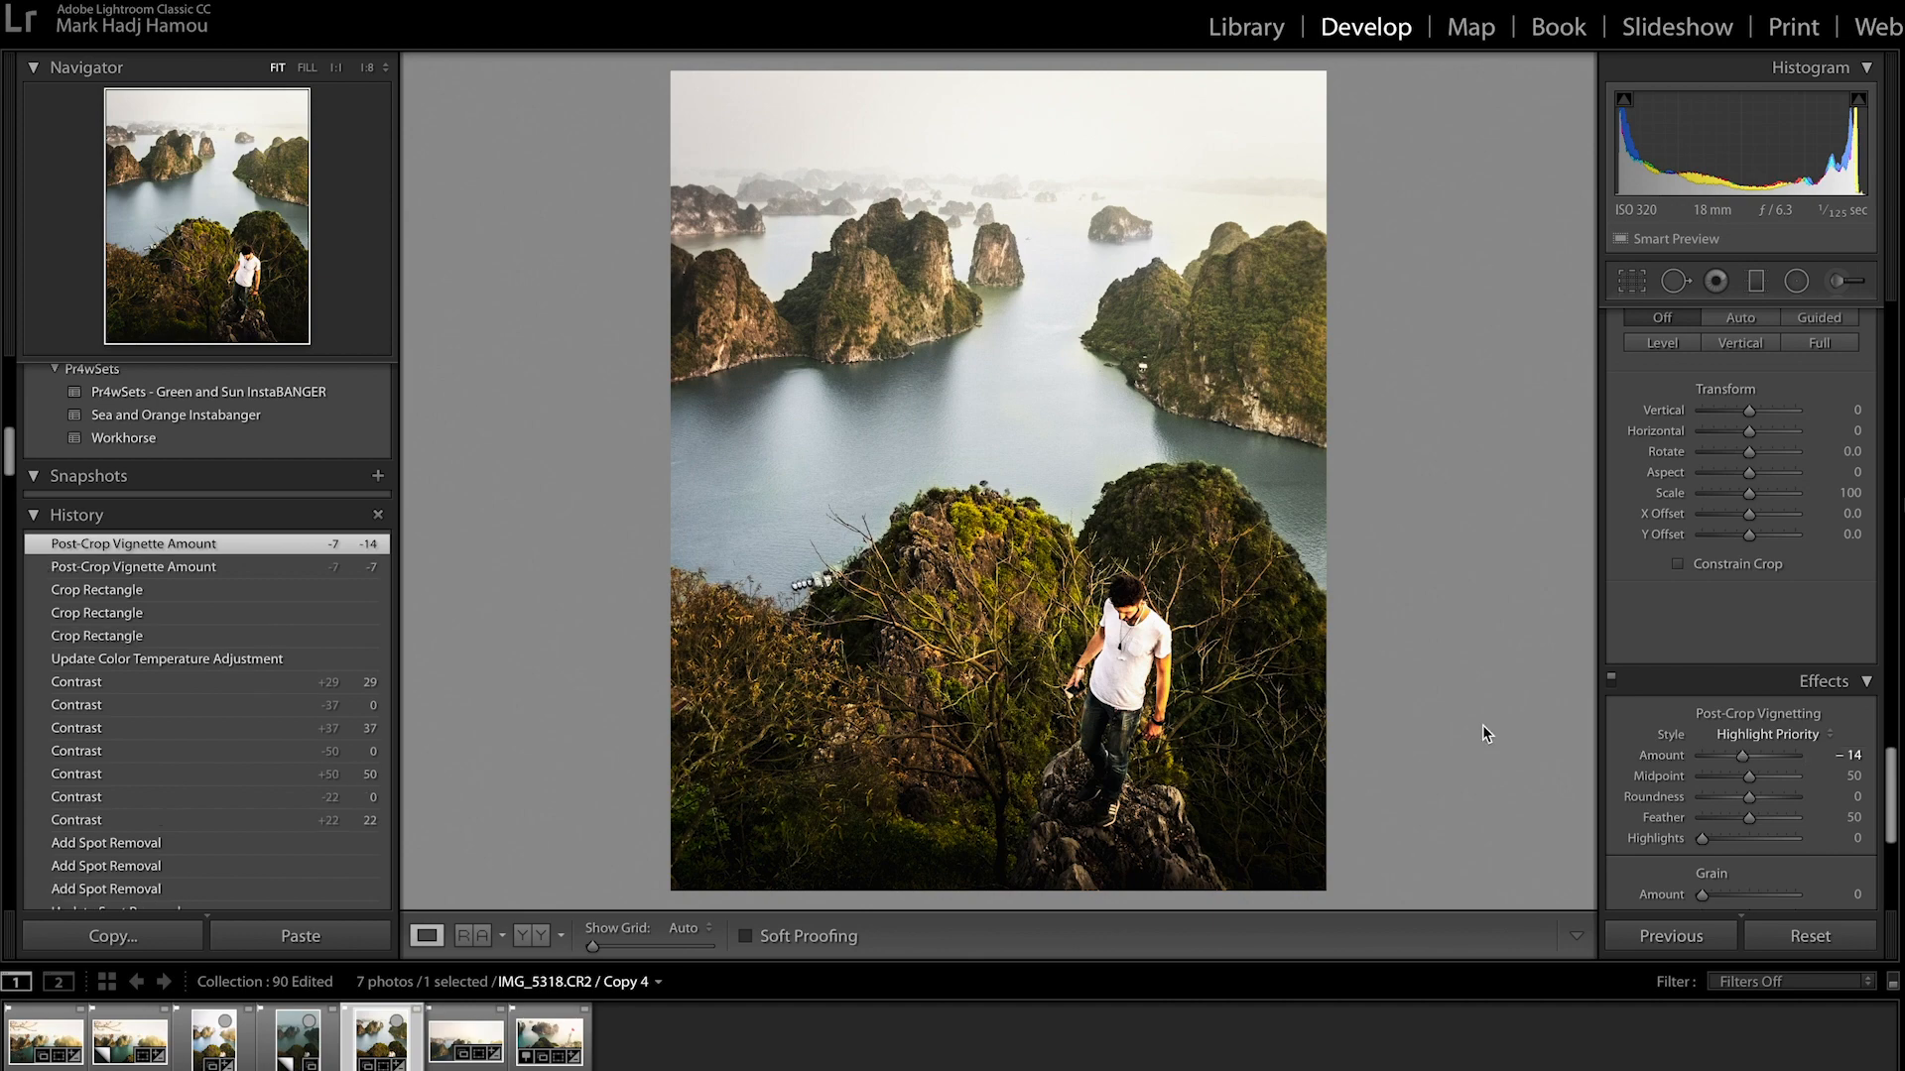
Step: Compare the original and edited photo side by side with the side panels hidden
key(y)
key(Tab)
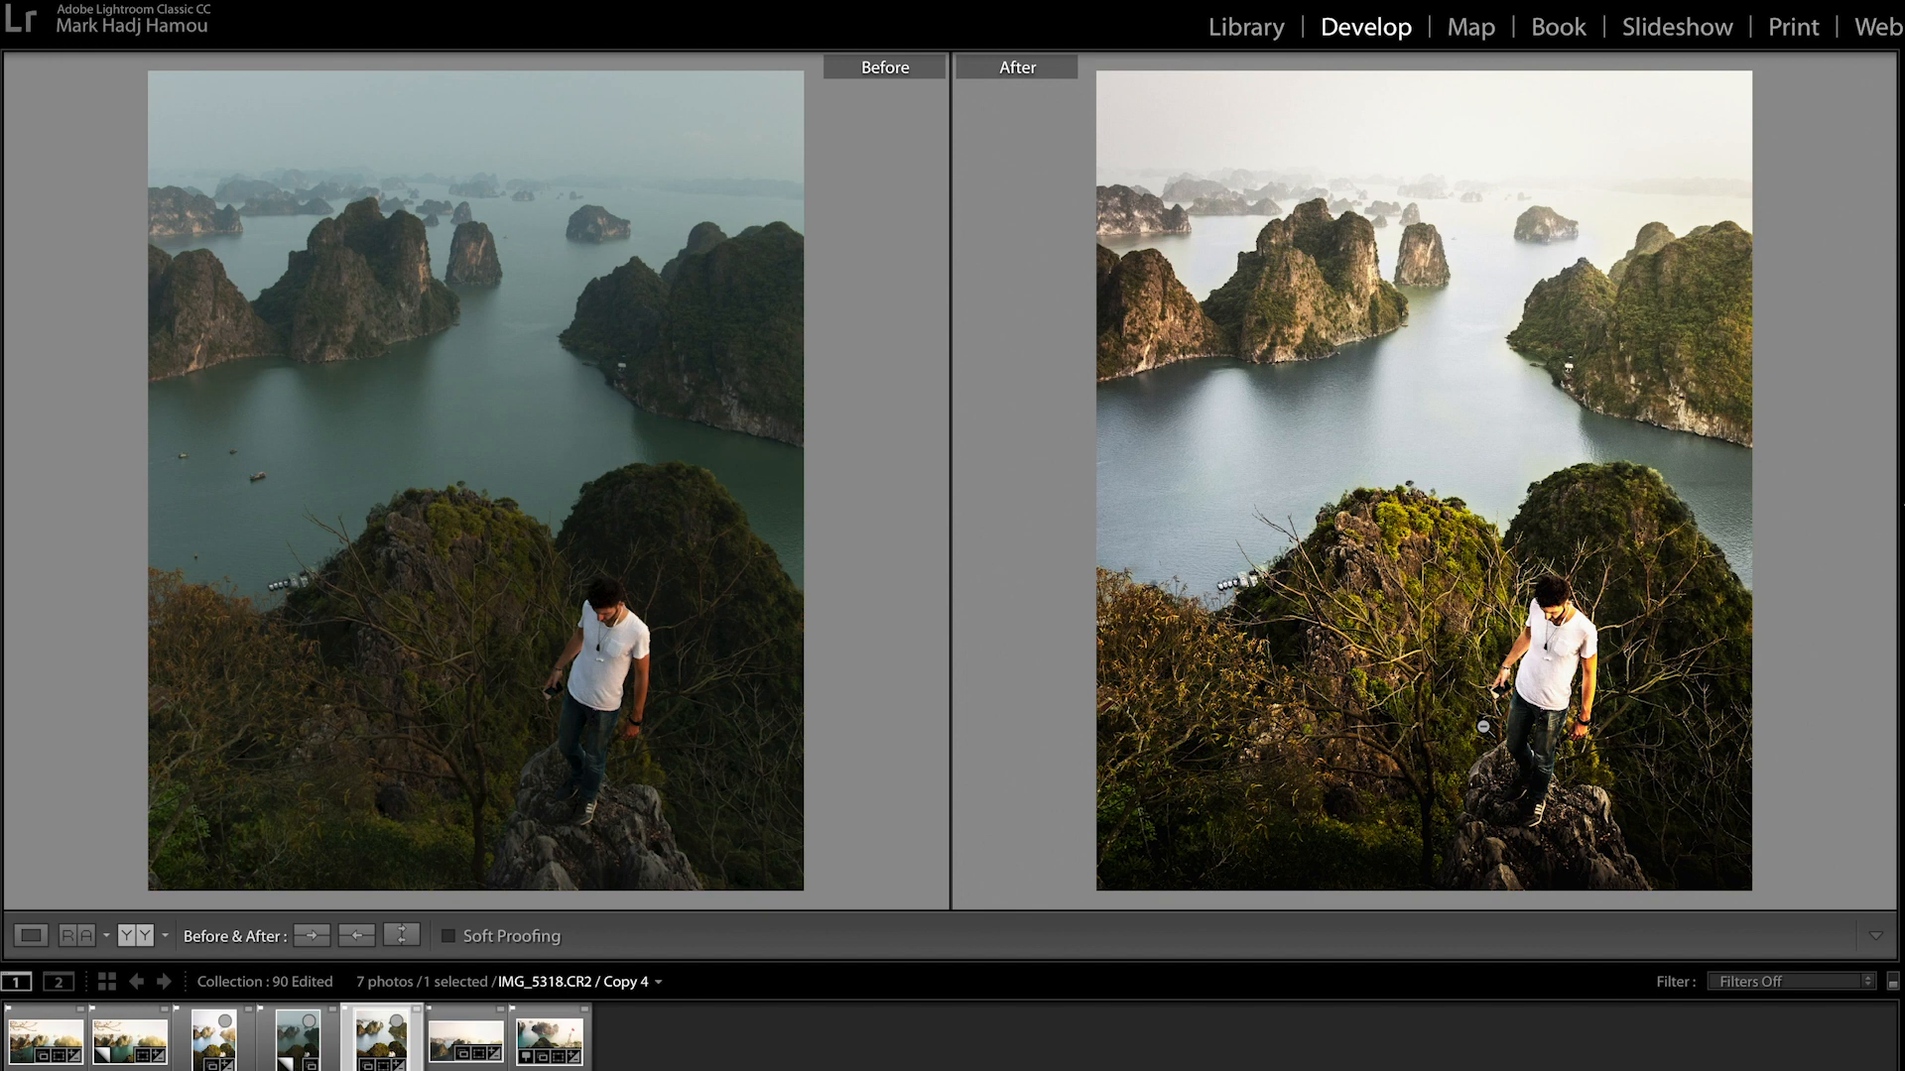